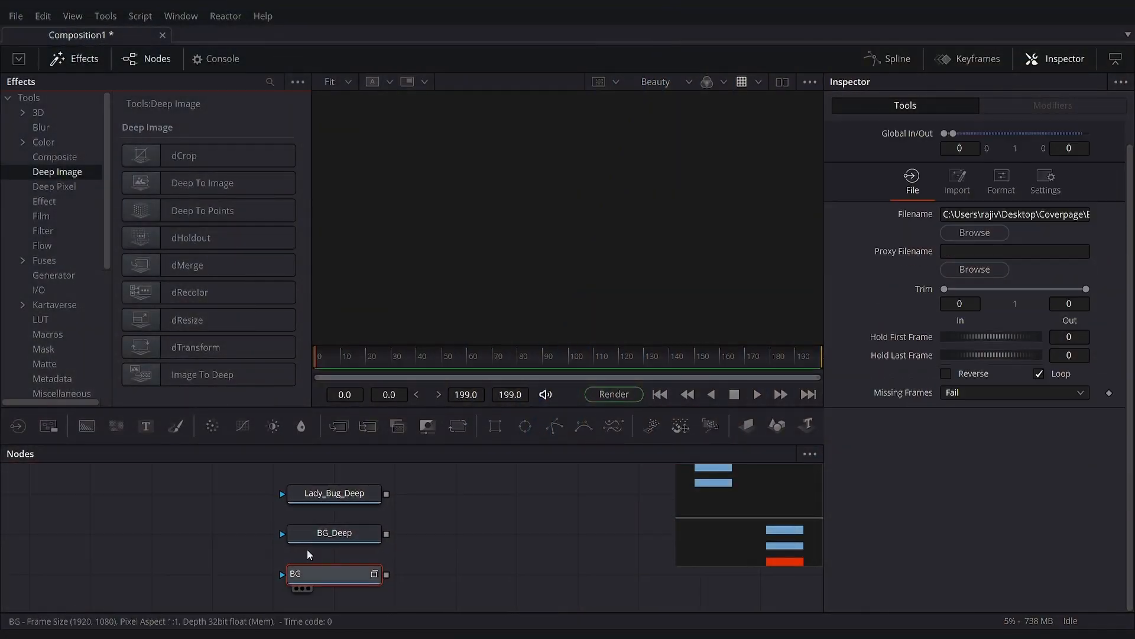
- Preview Lady_Bug_Deep and BG_Deep one after the other in the viewer, scrubbing the timeline for each
{"action": "left_click_drag", "start_coordinate": [245, 491], "coordinate": [396, 613]}
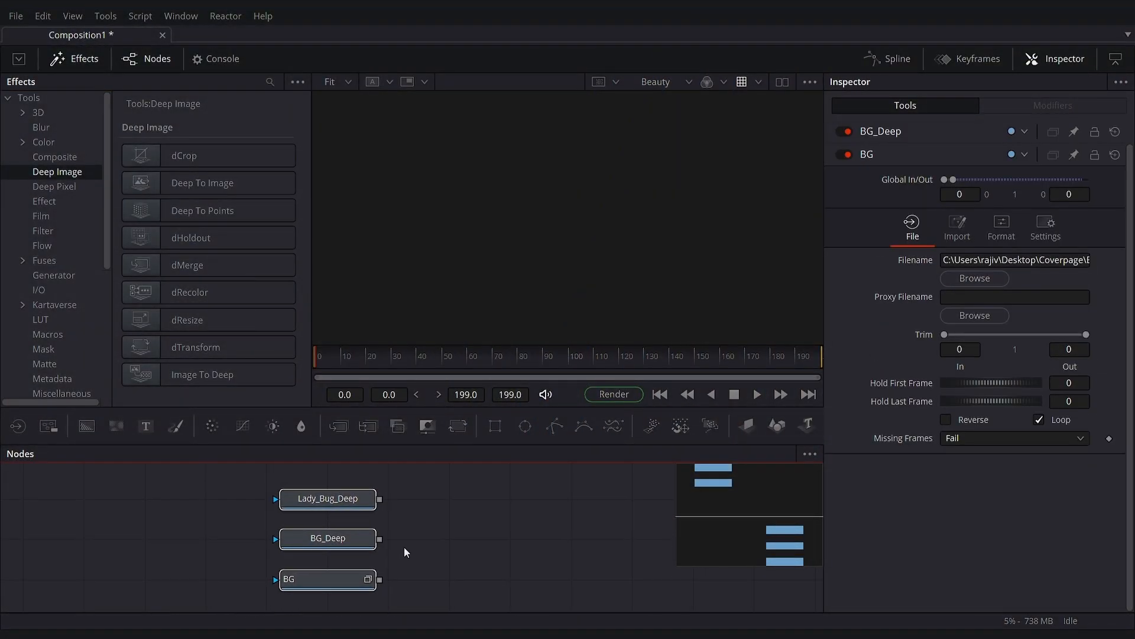
{"action": "left_click_drag", "start_coordinate": [330, 499], "coordinate": [469, 263]}
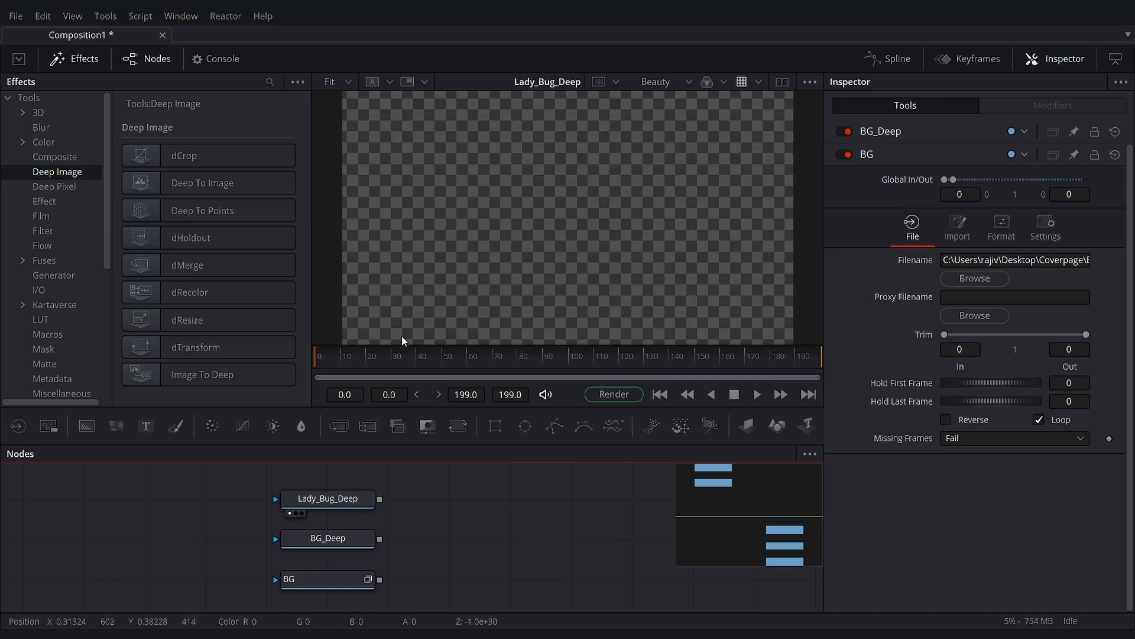
{"action": "left_click_drag", "start_coordinate": [375, 353], "coordinate": [537, 347]}
{"action": "left_click_drag", "start_coordinate": [358, 537], "coordinate": [544, 213]}
{"action": "left_click_drag", "start_coordinate": [350, 357], "coordinate": [446, 354]}
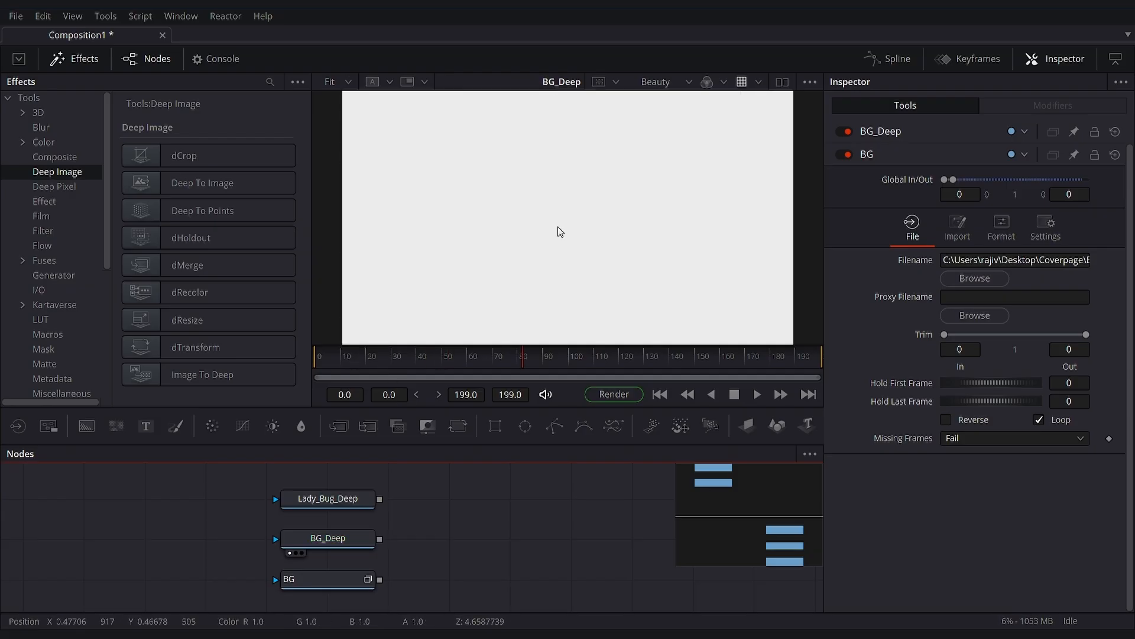
- Compare the image format of BG with that of BG_Deep in the viewer, and fit the view again
{"action": "key", "text": "1"}
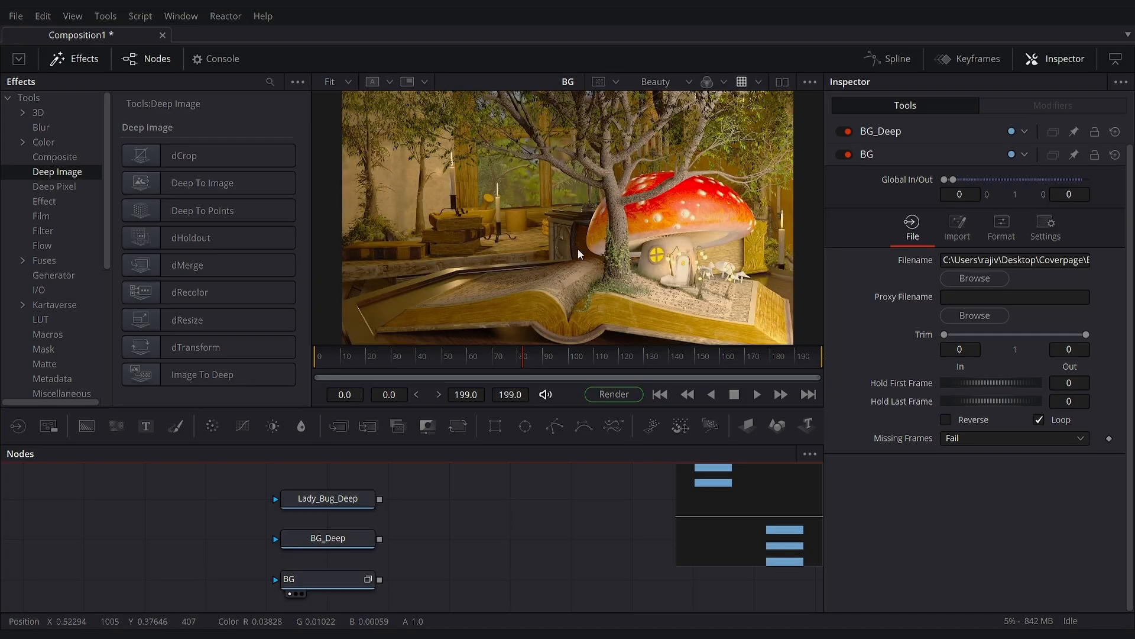
{"action": "left_click_drag", "start_coordinate": [725, 113], "coordinate": [636, 217]}
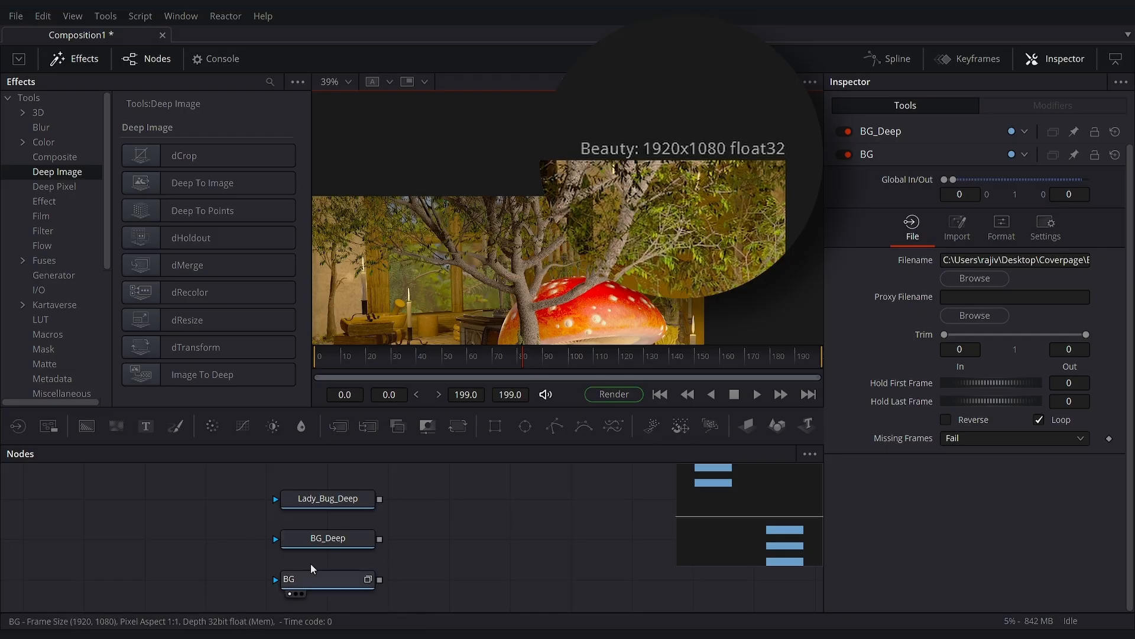
{"action": "left_click", "coordinate": [326, 539]}
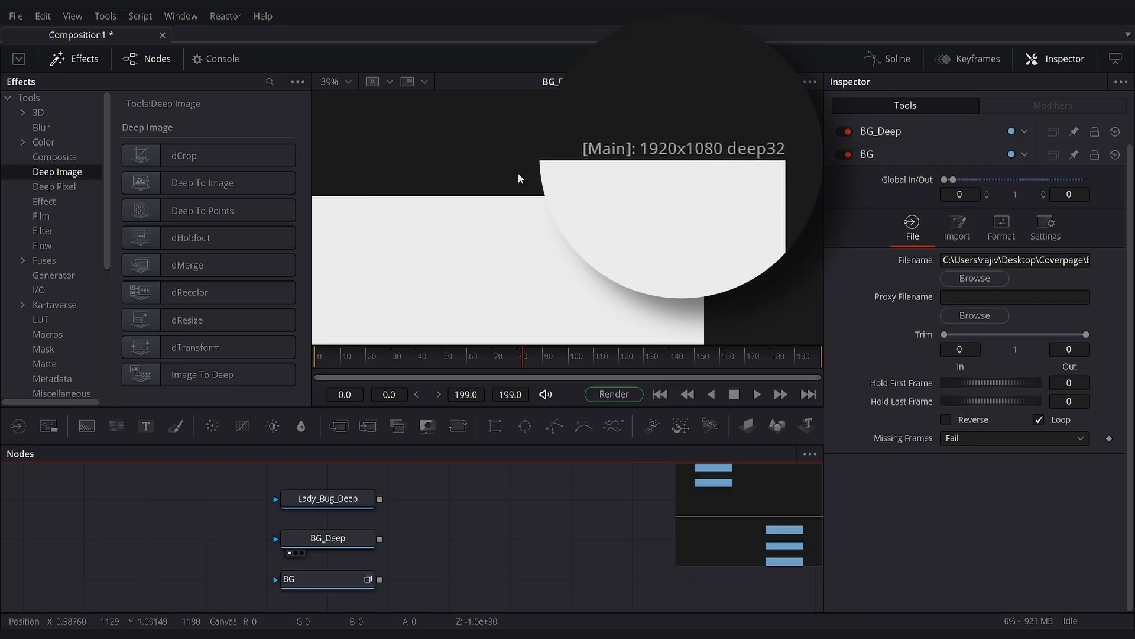
{"action": "left_click", "coordinate": [349, 83]}
{"action": "left_click", "coordinate": [352, 98]}
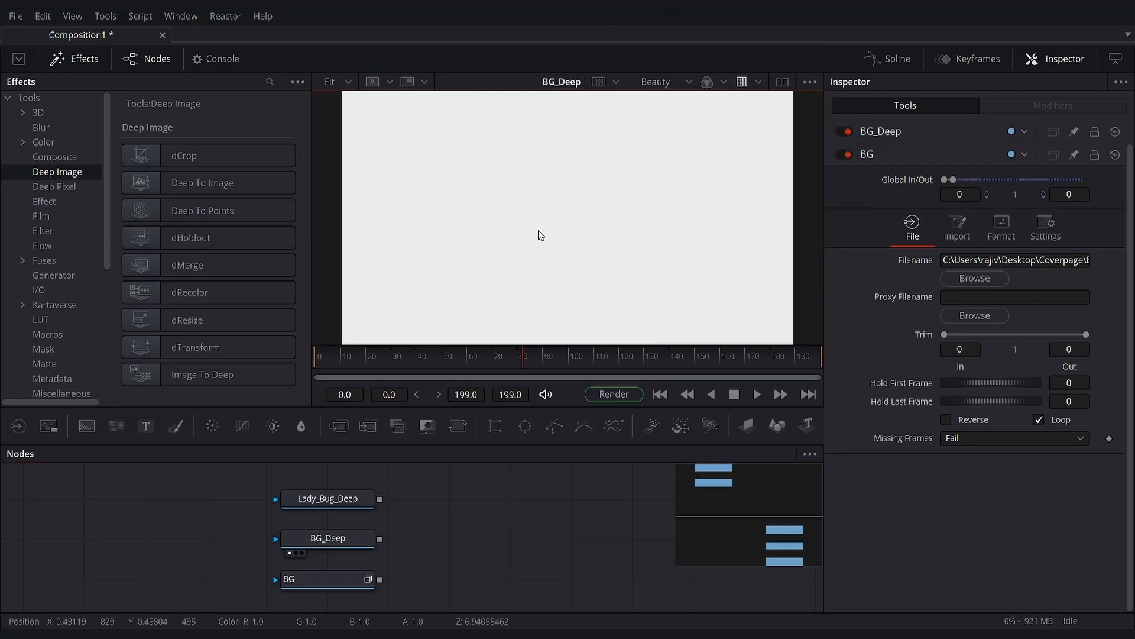
- Examine the Image Output Mode in BG_Deep's OpenEXR format settings
{"action": "left_click", "coordinate": [328, 537]}
{"action": "left_click", "coordinate": [1000, 204]}
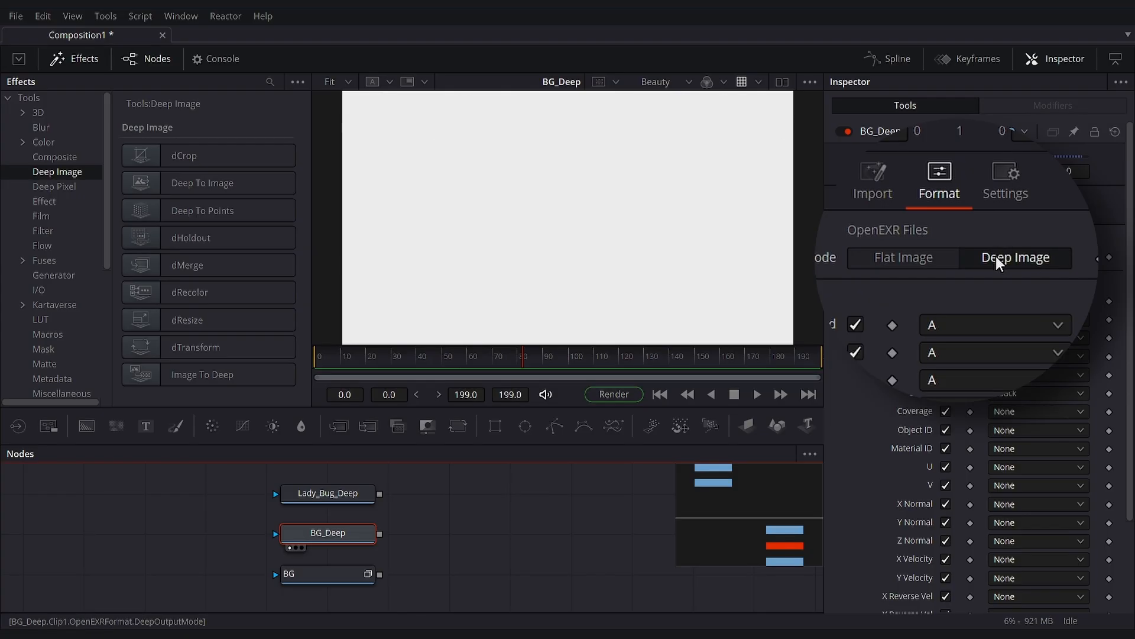
{"action": "left_click", "coordinate": [936, 262]}
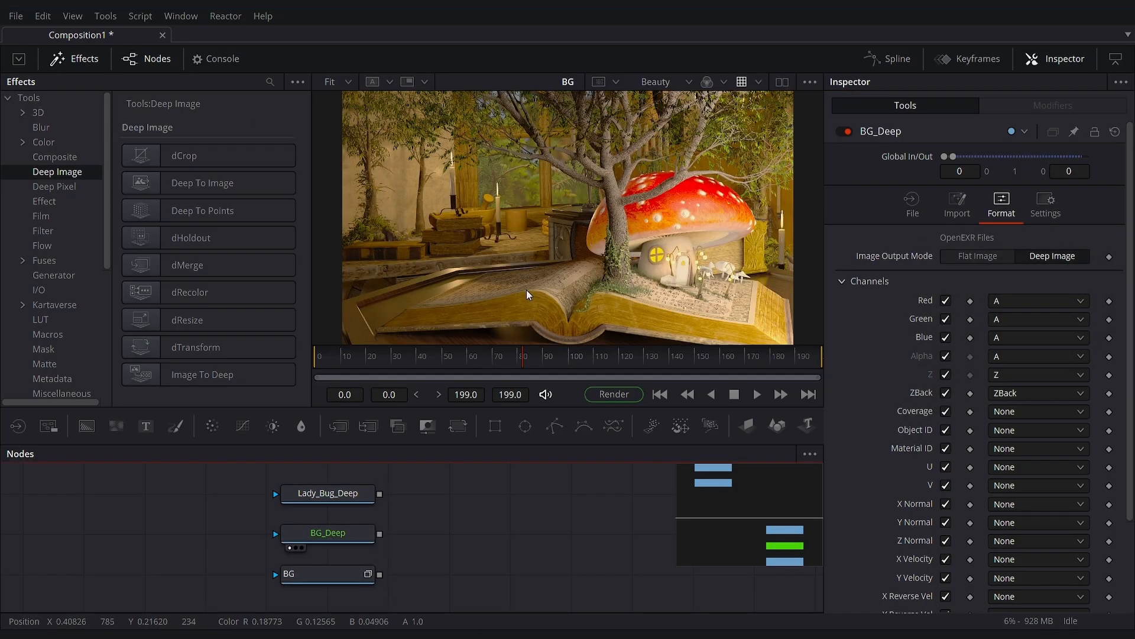
- Add a dRecolor node with BG_Deep as its deep input and BG as its color input, and display its result
{"action": "left_click_drag", "start_coordinate": [317, 566], "coordinate": [593, 188]}
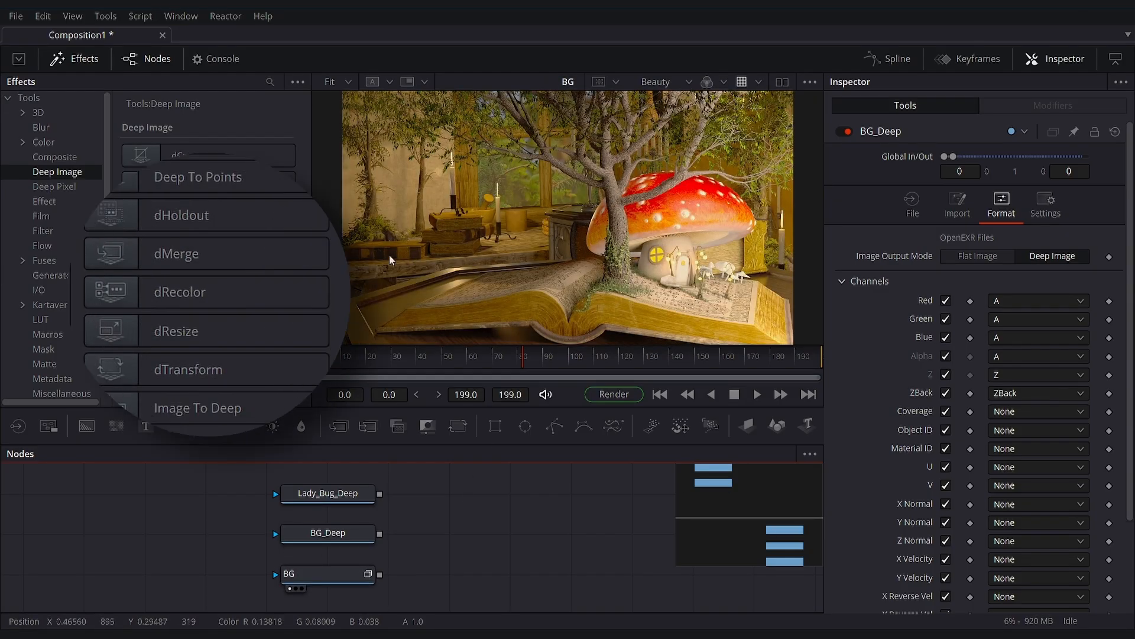
{"action": "left_click_drag", "start_coordinate": [132, 295], "coordinate": [452, 532]}
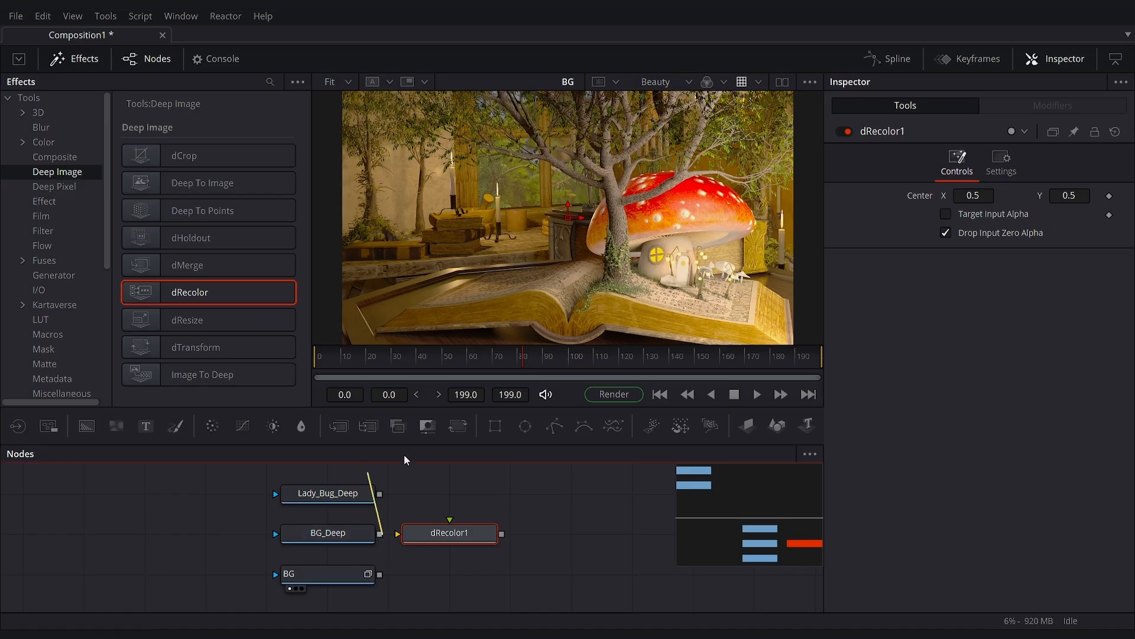
{"action": "left_click_drag", "start_coordinate": [379, 559], "coordinate": [445, 559]}
{"action": "left_click_drag", "start_coordinate": [378, 583], "coordinate": [451, 538]}
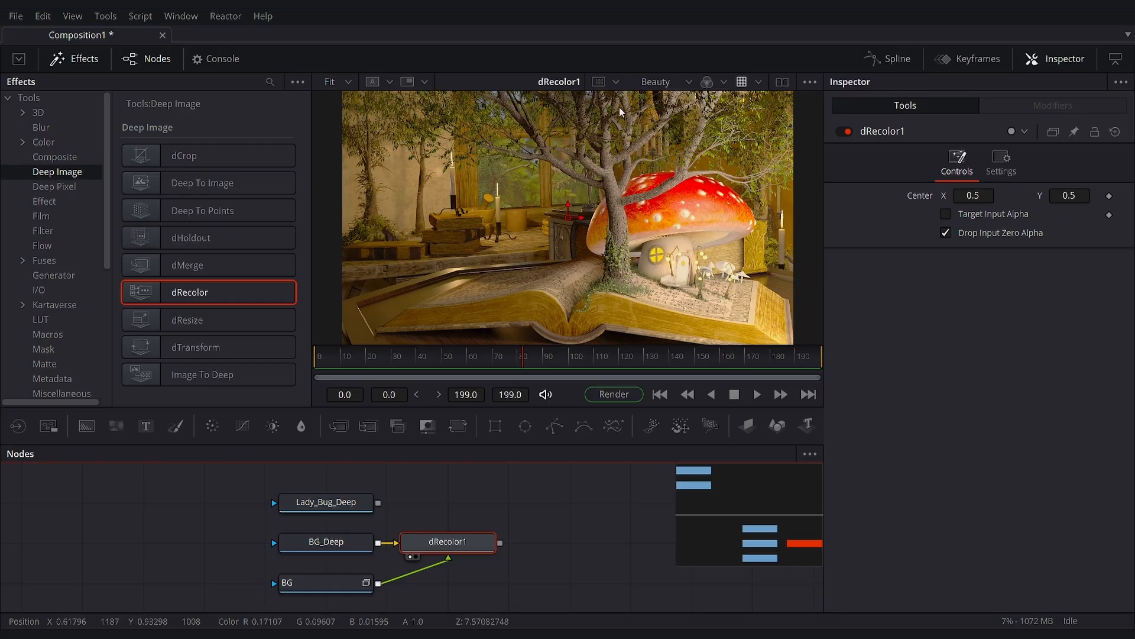
{"action": "left_click", "coordinate": [677, 147]}
{"action": "left_click_drag", "start_coordinate": [678, 147], "coordinate": [594, 231]}
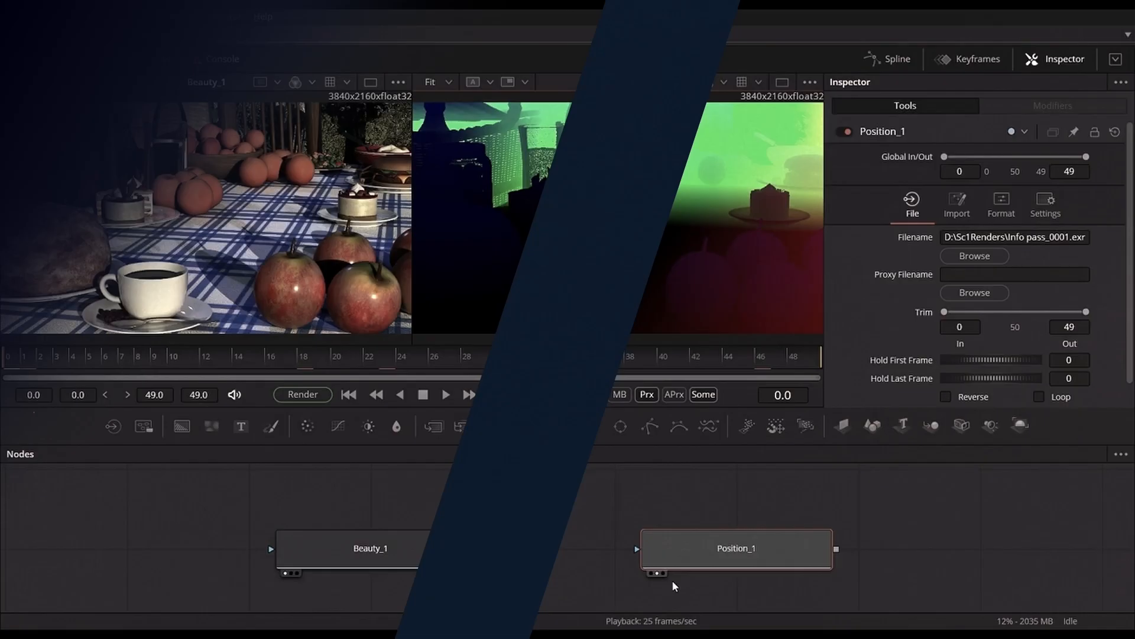
- Add a Channel Booleans node after Position_1 with To Green set to Blue FG and To Blue set to Green FG
{"action": "left_click", "coordinate": [495, 426]}
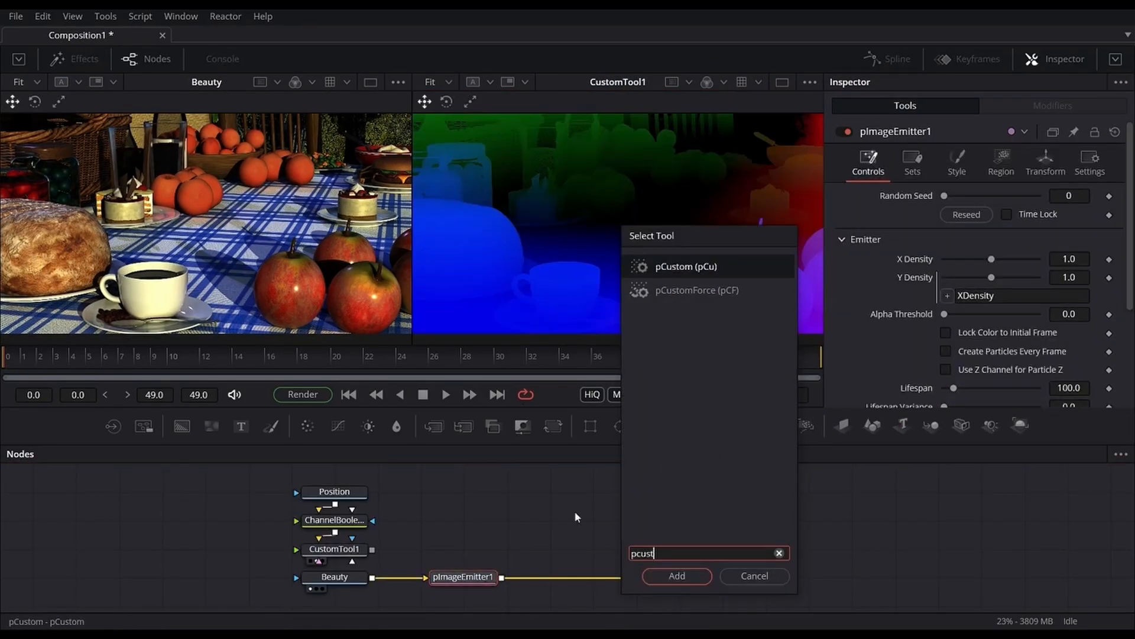
{"action": "key", "text": "Return"}
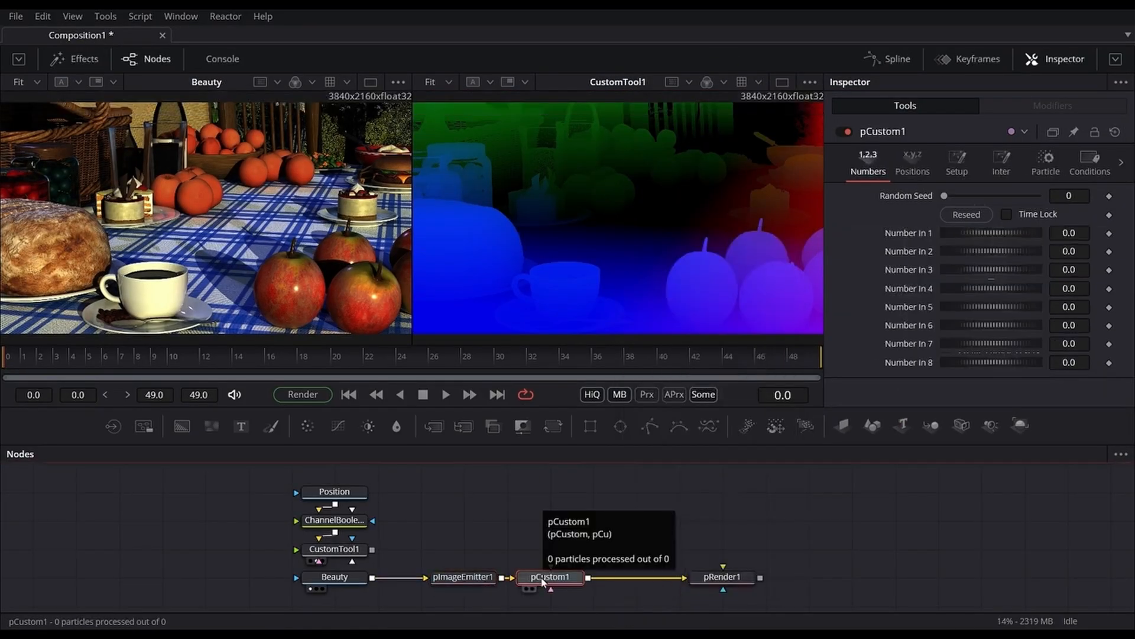
- Connect CustomTool1 to pCustom1 and set its particle expressions: Position X getr1b(pxi1+0.5,pyi1+0.5), Position Y getg1b(pxi1+0.5,pyi1+0.5)
{"action": "left_click", "coordinate": [704, 588]}
{"action": "left_click_drag", "start_coordinate": [371, 550], "coordinate": [551, 567]}
{"action": "left_click", "coordinate": [449, 555], "text": "alt"}
{"action": "left_click_drag", "start_coordinate": [449, 556], "coordinate": [550, 550]}
{"action": "left_click", "coordinate": [550, 577]}
{"action": "left_click", "coordinate": [1045, 163]}
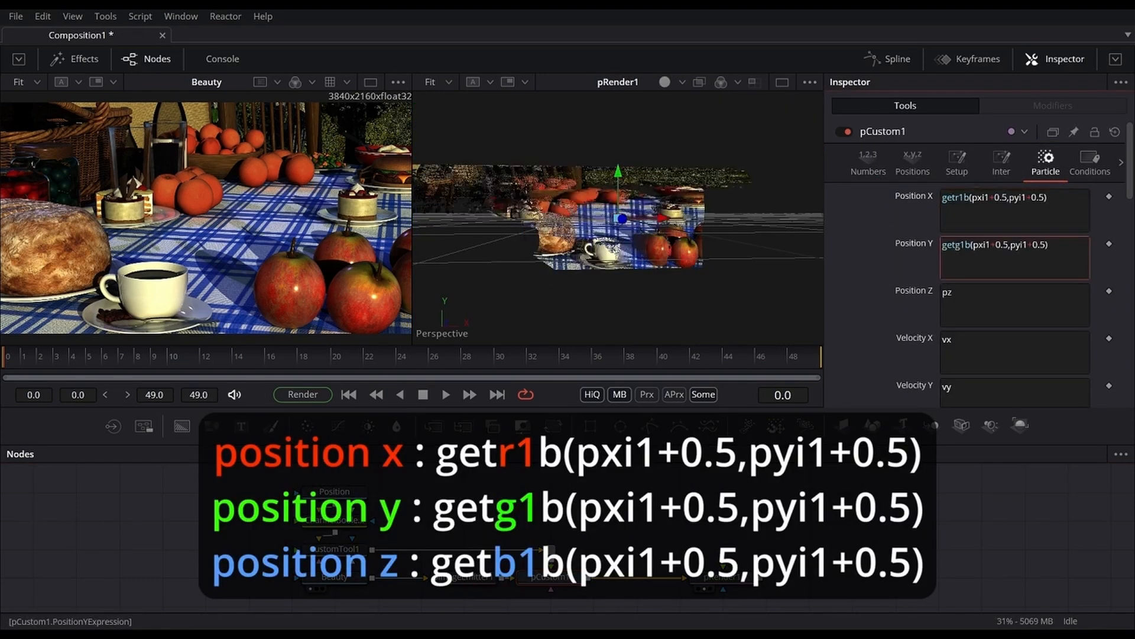
- Add a Shape 3D node and a Merge 3D node, combining pRender1 and the shape in the merge
{"action": "left_click_drag", "start_coordinate": [872, 426], "coordinate": [891, 499]}
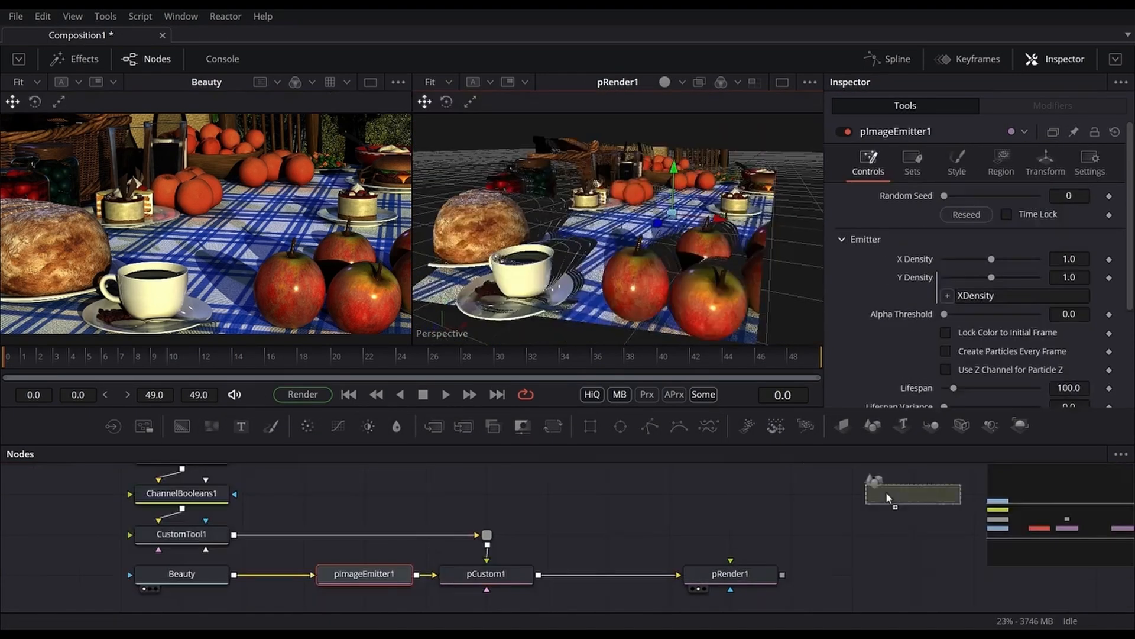
{"action": "left_click", "coordinate": [729, 574]}
{"action": "left_click", "coordinate": [930, 425]}
{"action": "left_click_drag", "start_coordinate": [913, 508], "coordinate": [913, 573]}
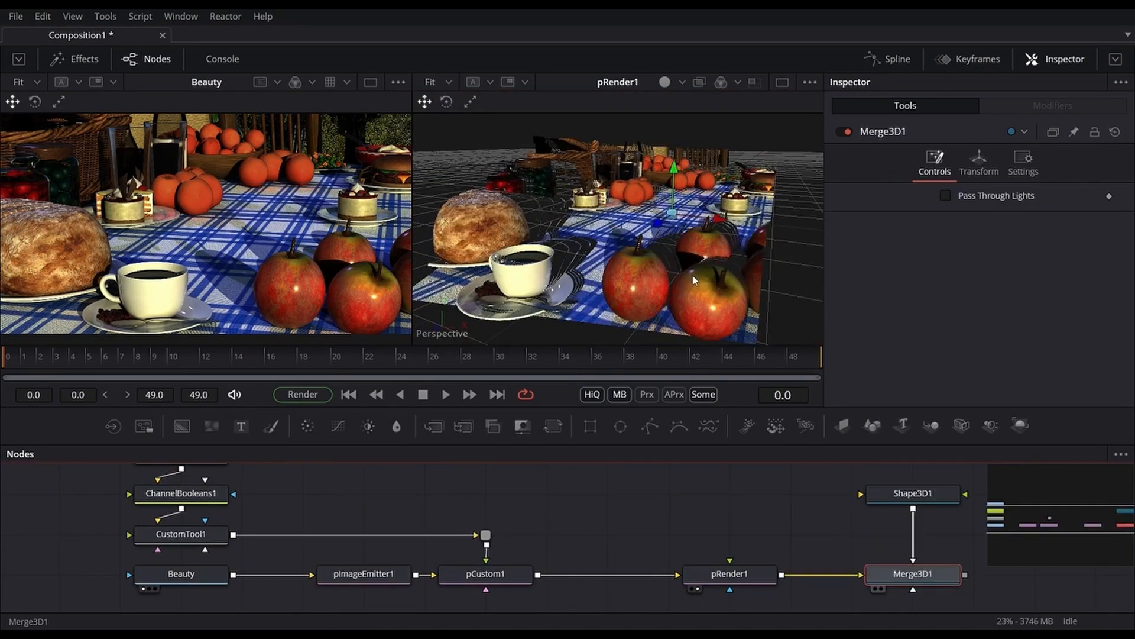
- Display Merge3D1, adjust the Shape3D1 object's settings and move it through the particle scene
{"action": "left_click", "coordinate": [881, 589]}
{"action": "left_click", "coordinate": [912, 494]}
{"action": "left_click_drag", "start_coordinate": [953, 215], "coordinate": [945, 215]}
{"action": "left_click", "coordinate": [1002, 162]}
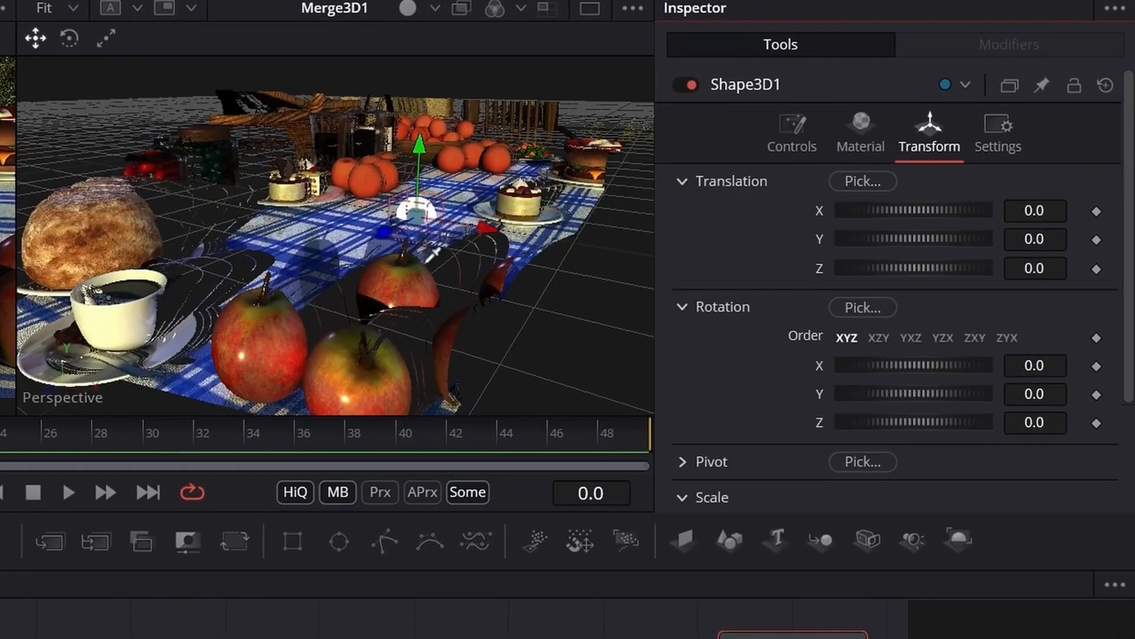
{"action": "left_click_drag", "start_coordinate": [958, 194], "coordinate": [628, 185]}
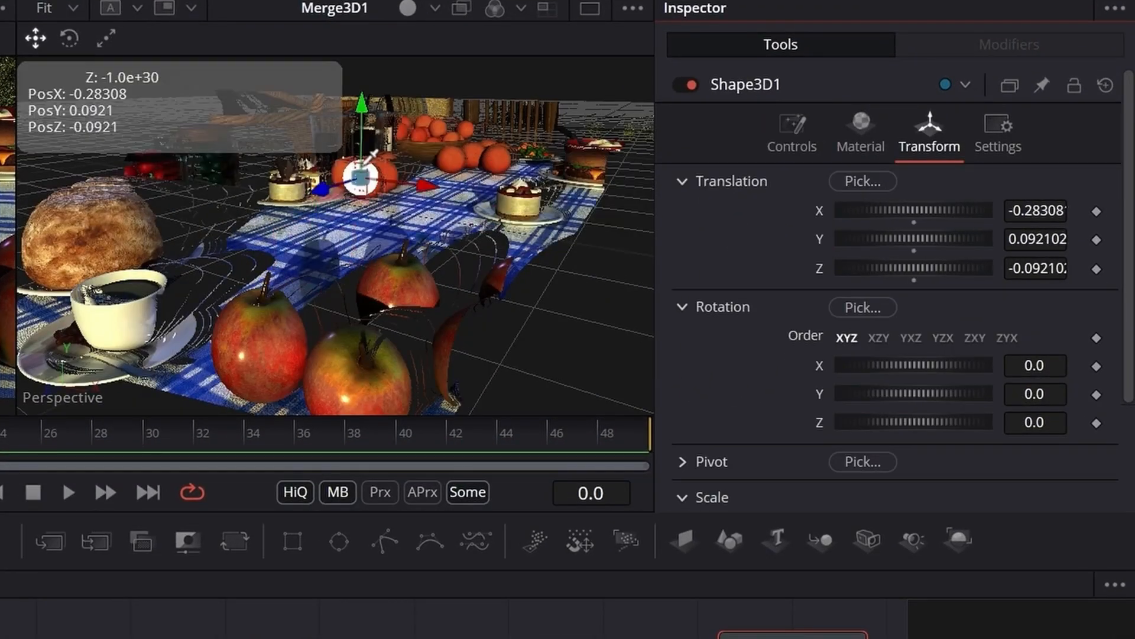
{"action": "left_click_drag", "start_coordinate": [958, 194], "coordinate": [556, 278]}
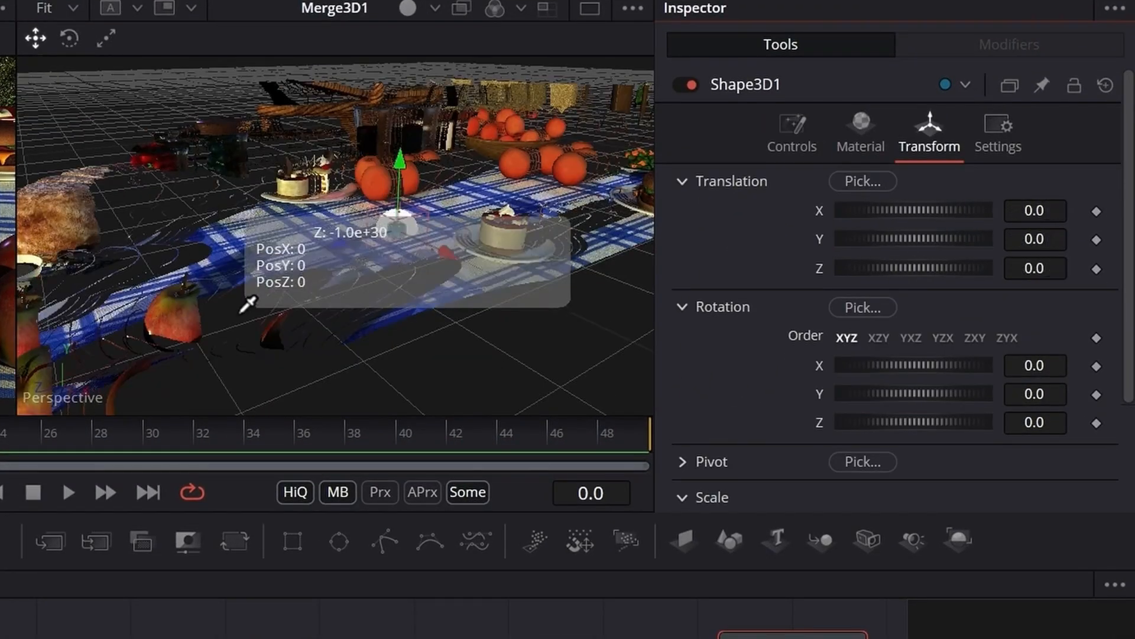
{"action": "left_click_drag", "start_coordinate": [249, 303], "coordinate": [249, 303]}
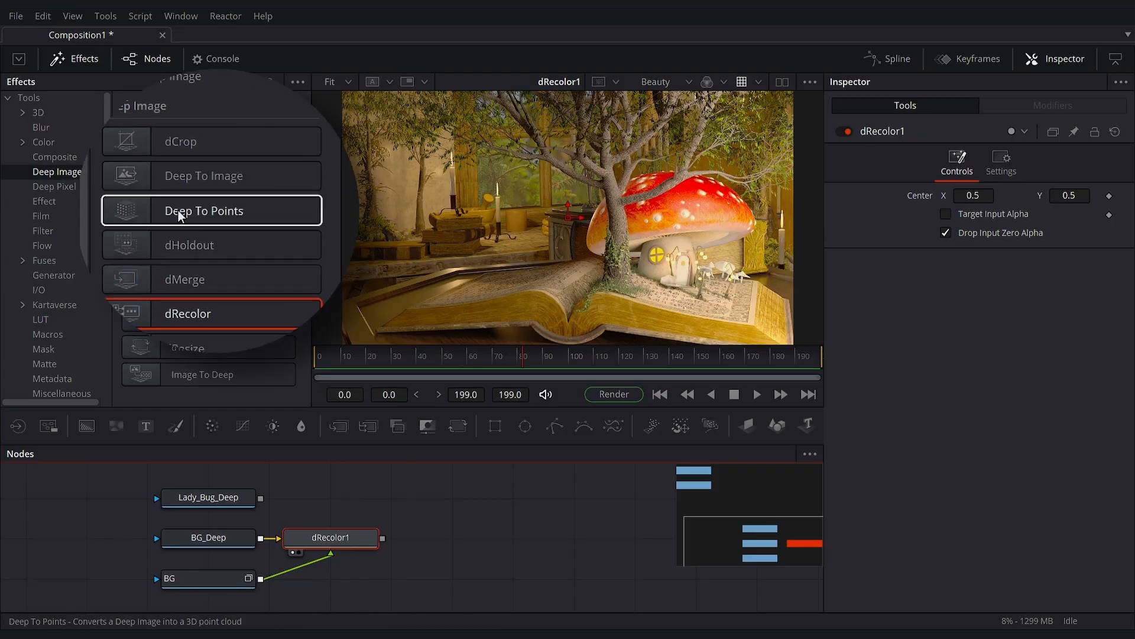
- Add a Deep To Points node fed by dRecolor1 and display it as a 3D point cloud
{"action": "left_click_drag", "start_coordinate": [178, 211], "coordinate": [488, 538]}
{"action": "left_click_drag", "start_coordinate": [383, 538], "coordinate": [550, 542]}
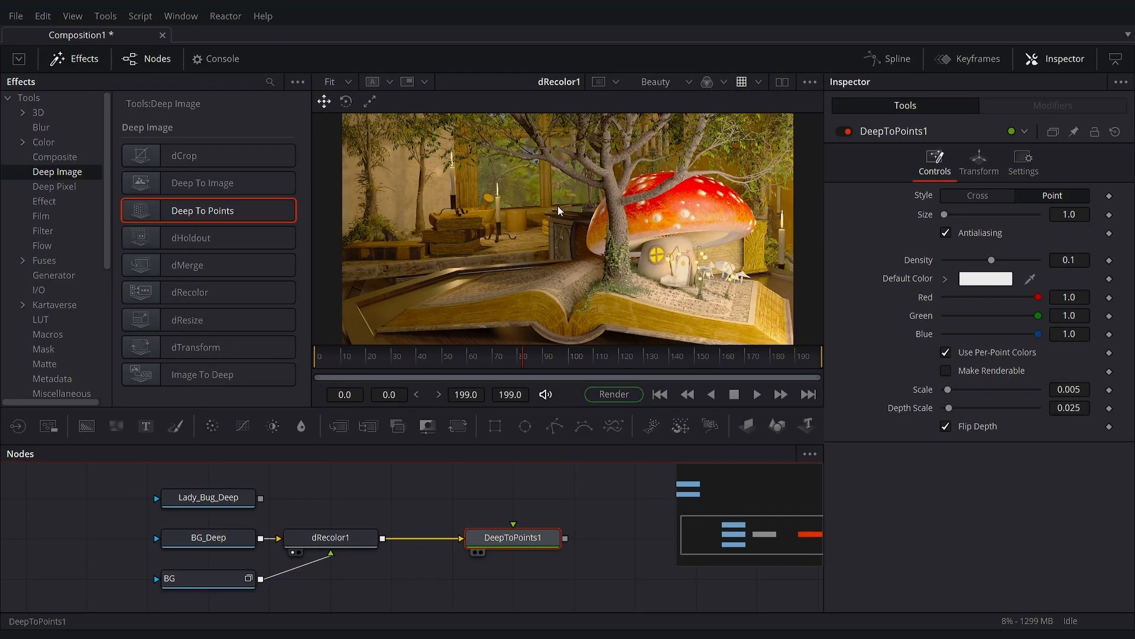
{"action": "left_click_drag", "start_coordinate": [558, 206], "coordinate": [558, 204]}
{"action": "scroll", "coordinate": [555, 220], "scroll_direction": "down", "scroll_amount": 5}
{"action": "scroll", "coordinate": [548, 256], "scroll_direction": "up", "scroll_amount": 4}
{"action": "left_click_drag", "start_coordinate": [548, 257], "coordinate": [525, 228]}
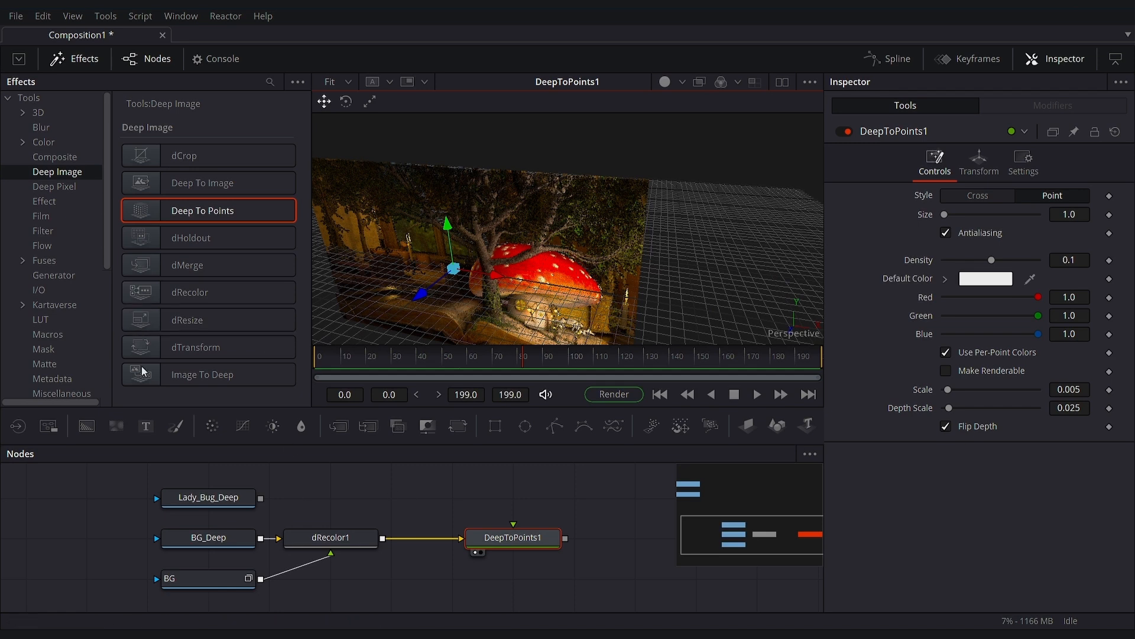
- Add a Camera 3D node connected to DeepToPoints1 and inspect the resulting point cloud from several angles
{"action": "left_click", "coordinate": [33, 117]}
{"action": "scroll", "coordinate": [198, 349], "scroll_direction": "down", "scroll_amount": 12}
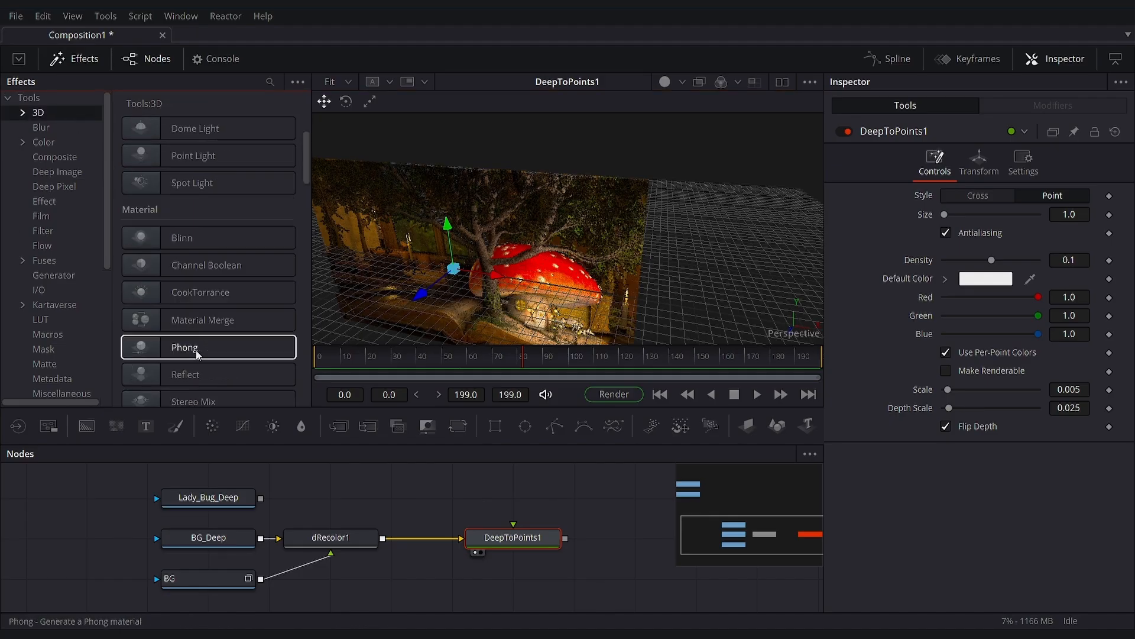
{"action": "scroll", "coordinate": [197, 354], "scroll_direction": "down", "scroll_amount": 6}
{"action": "left_click_drag", "start_coordinate": [184, 400], "coordinate": [548, 537]}
{"action": "left_click_drag", "start_coordinate": [463, 203], "coordinate": [464, 235]}
{"action": "left_click_drag", "start_coordinate": [440, 197], "coordinate": [576, 255]}
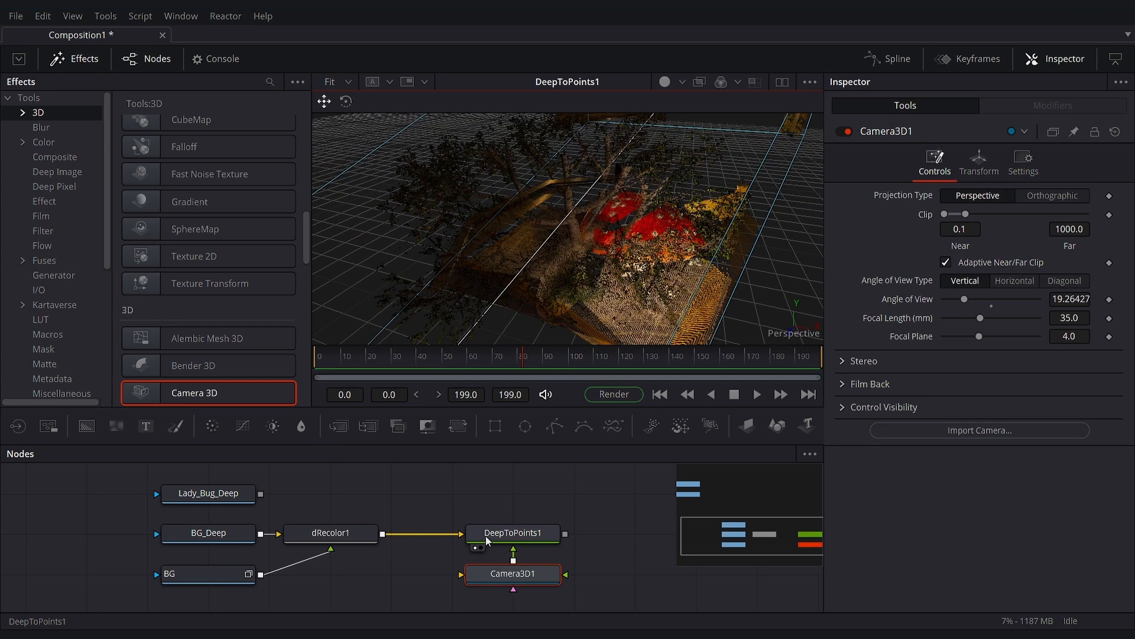
- Display Lady_Bug_Deep in the viewer, move the playhead to about frame 94 and select the node
{"action": "left_click_drag", "start_coordinate": [194, 492], "coordinate": [574, 275]}
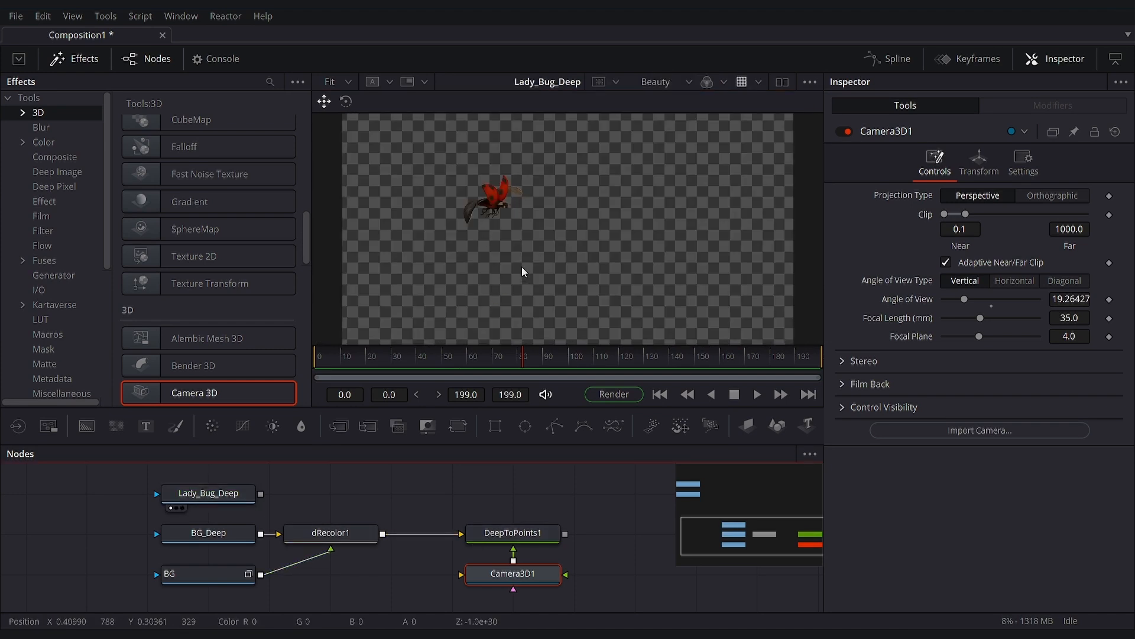
{"action": "left_click_drag", "start_coordinate": [520, 347], "coordinate": [555, 356]}
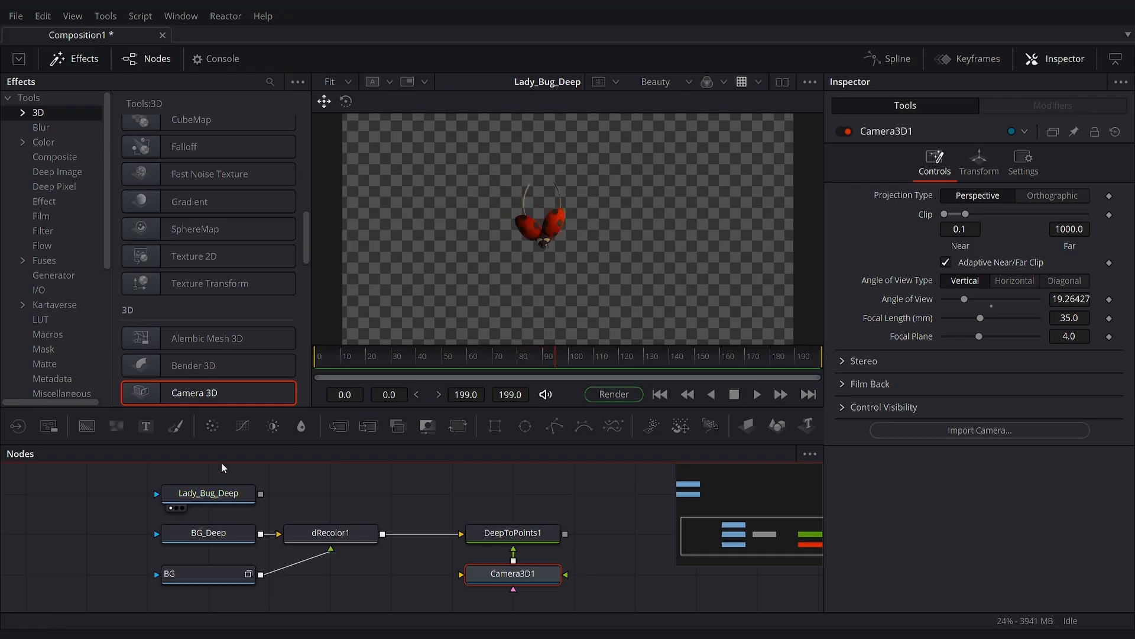
{"action": "left_click", "coordinate": [41, 128]}
{"action": "left_click", "coordinate": [219, 493]}
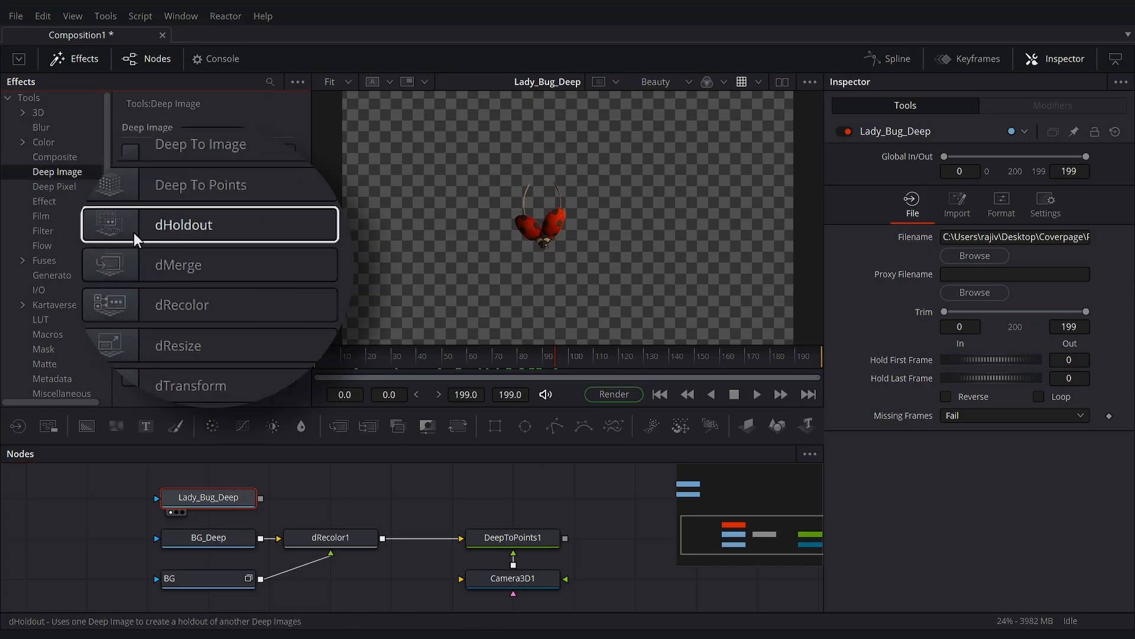
- Add a dMerge node, connect dRecolor1 and Lady_Bug_Deep to it, and display the merged result
{"action": "left_click", "coordinate": [172, 266]}
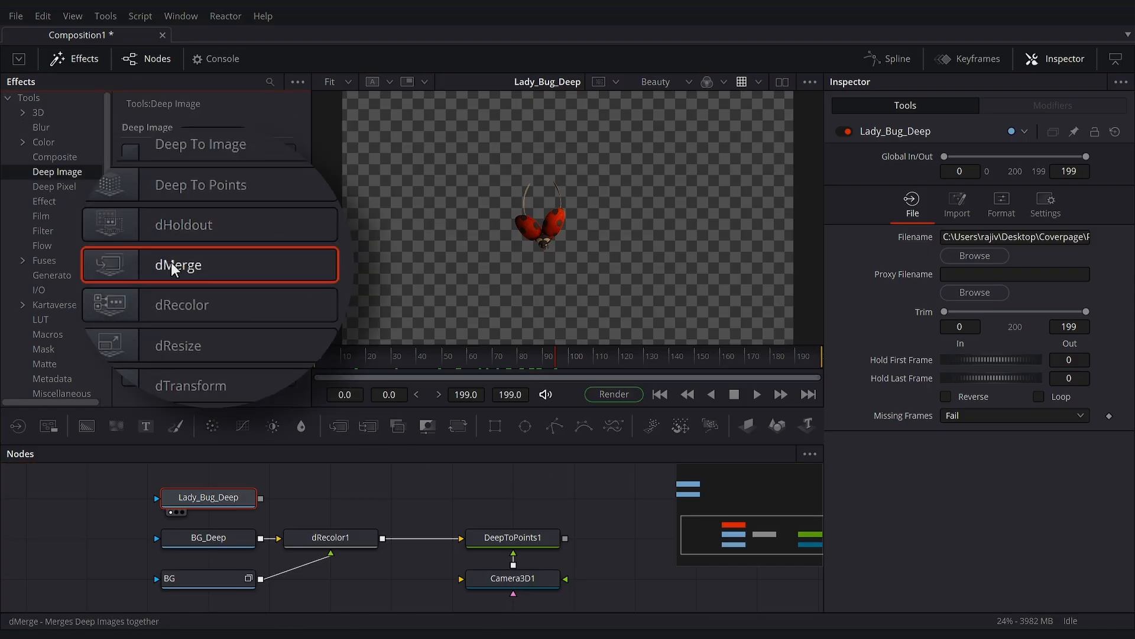
{"action": "left_click_drag", "start_coordinate": [413, 485], "coordinate": [420, 487]}
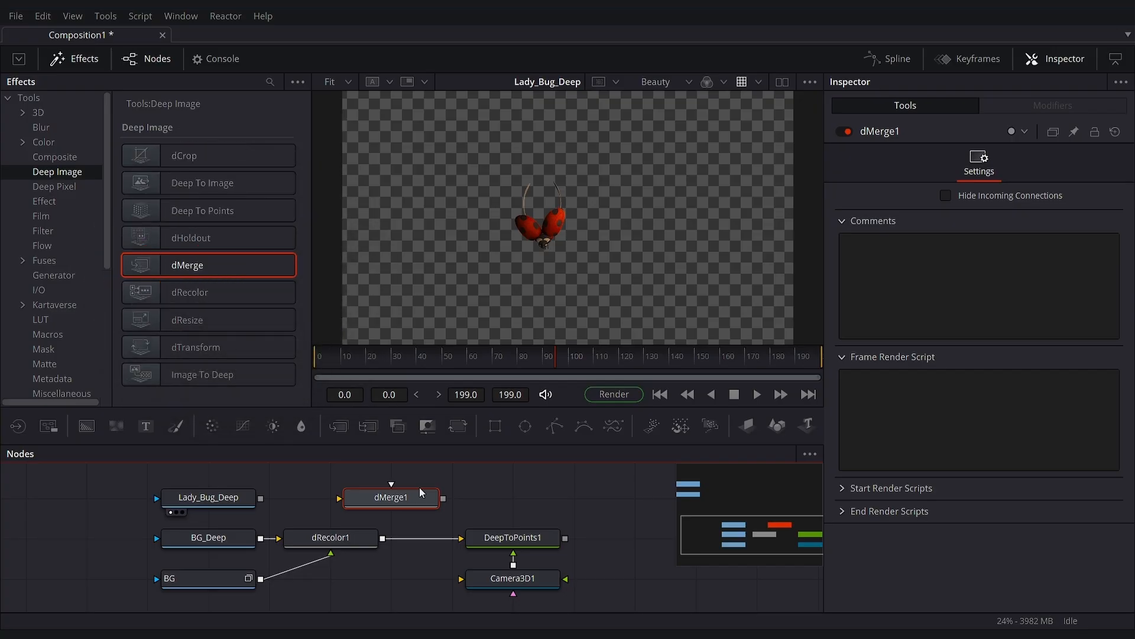
{"action": "left_click_drag", "start_coordinate": [382, 539], "coordinate": [402, 503]}
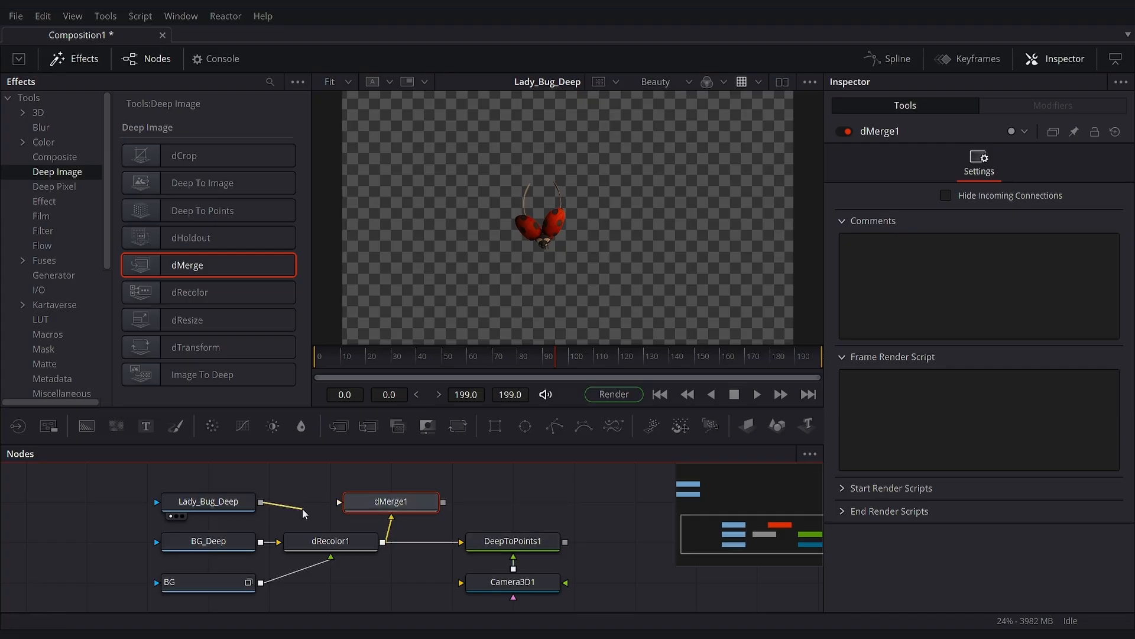
{"action": "left_click_drag", "start_coordinate": [303, 506], "coordinate": [397, 508]}
{"action": "key", "text": "1"}
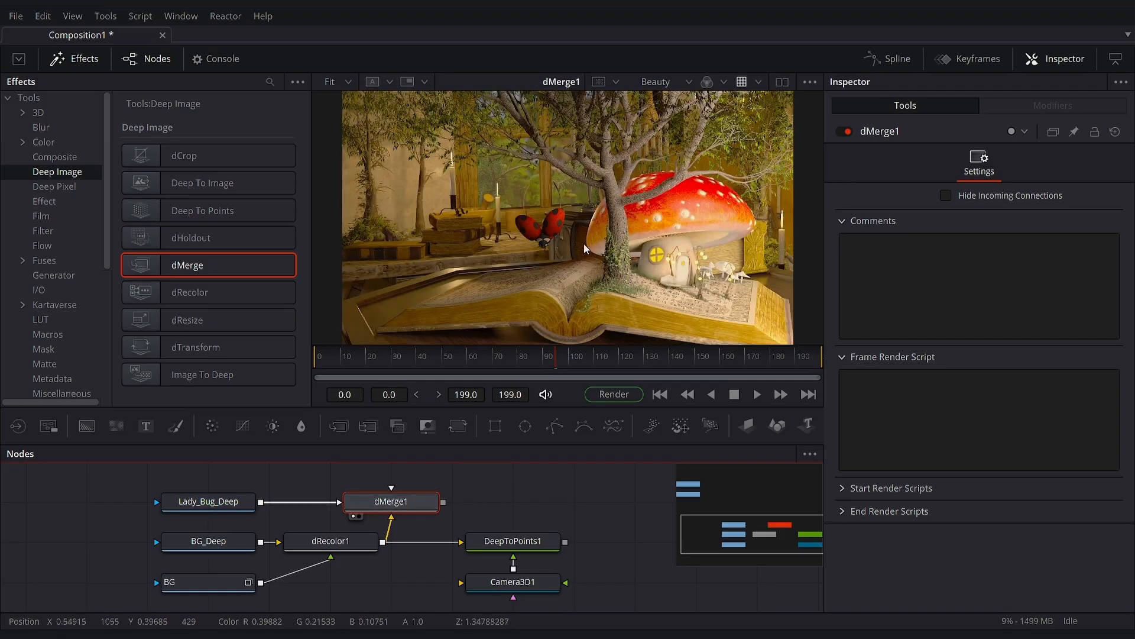
- Move DeepToPoints1 and its camera further along the flow, feed it from dMerge1 and view the merged point cloud
{"action": "left_click_drag", "start_coordinate": [601, 536], "coordinate": [665, 544]}
{"action": "left_click_drag", "start_coordinate": [443, 502], "coordinate": [615, 545]}
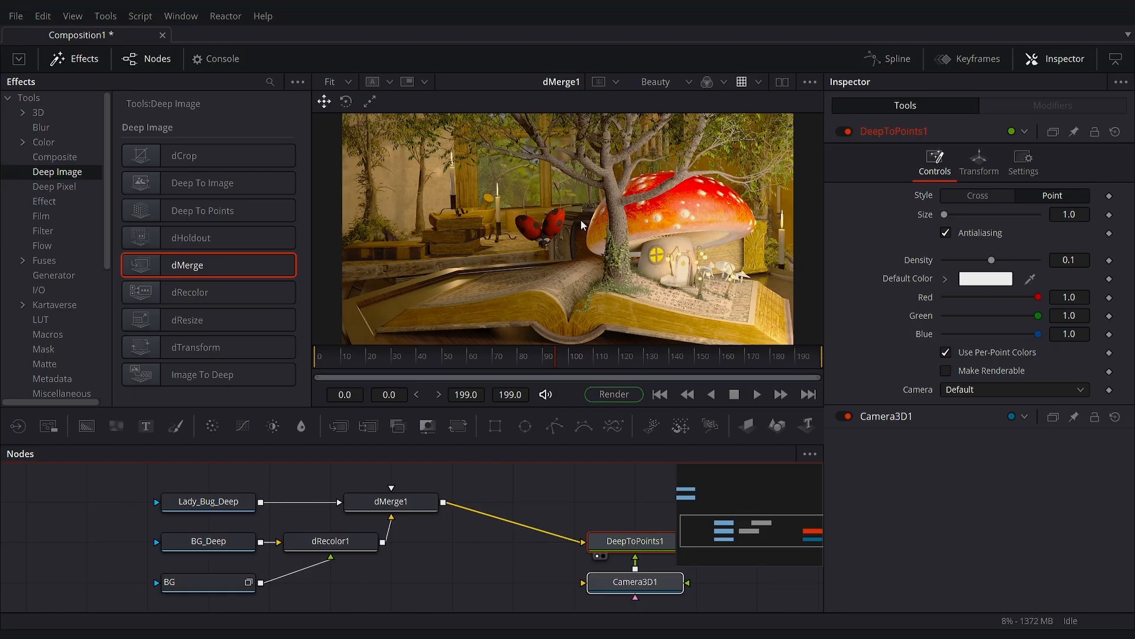
{"action": "key", "text": "1"}
{"action": "scroll", "coordinate": [594, 244], "scroll_direction": "up", "scroll_amount": 3}
{"action": "left_click_drag", "start_coordinate": [604, 155], "coordinate": [615, 188]}
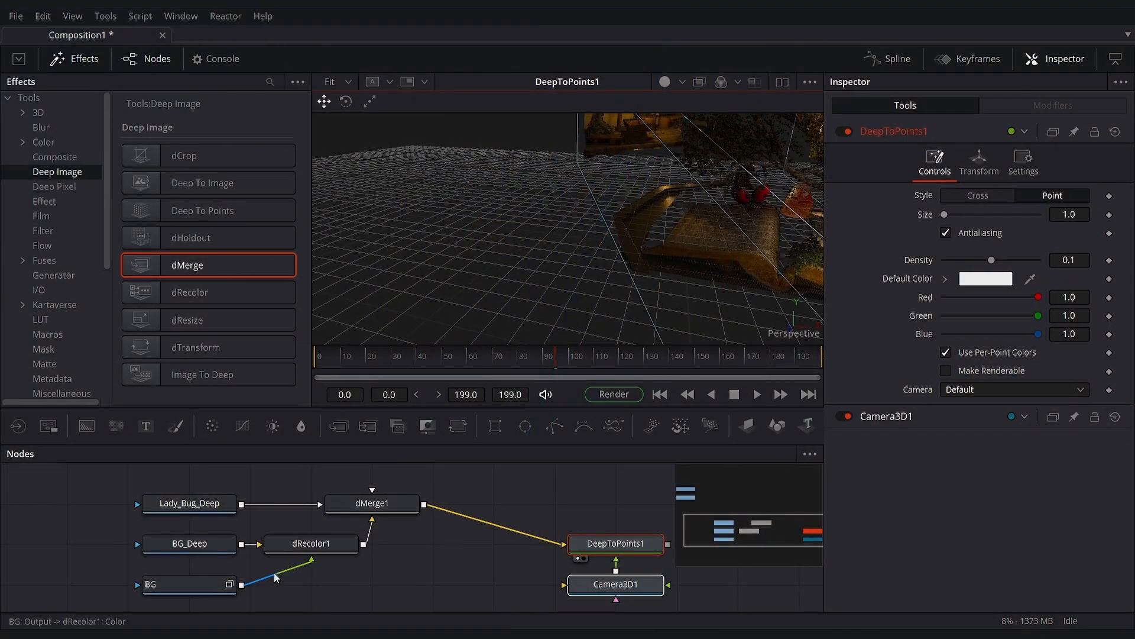
- Examine the ladybug and the tree up close in the dMerge1 output
{"action": "left_click_drag", "start_coordinate": [383, 512], "coordinate": [602, 205]}
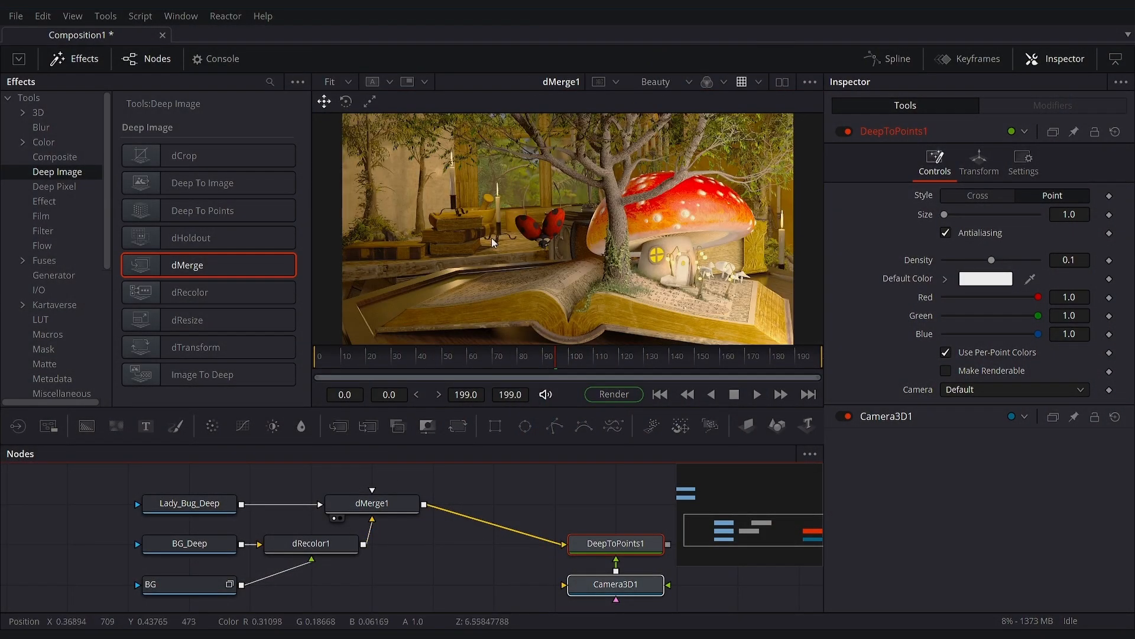
{"action": "scroll", "coordinate": [592, 287], "scroll_direction": "up", "scroll_amount": 2}
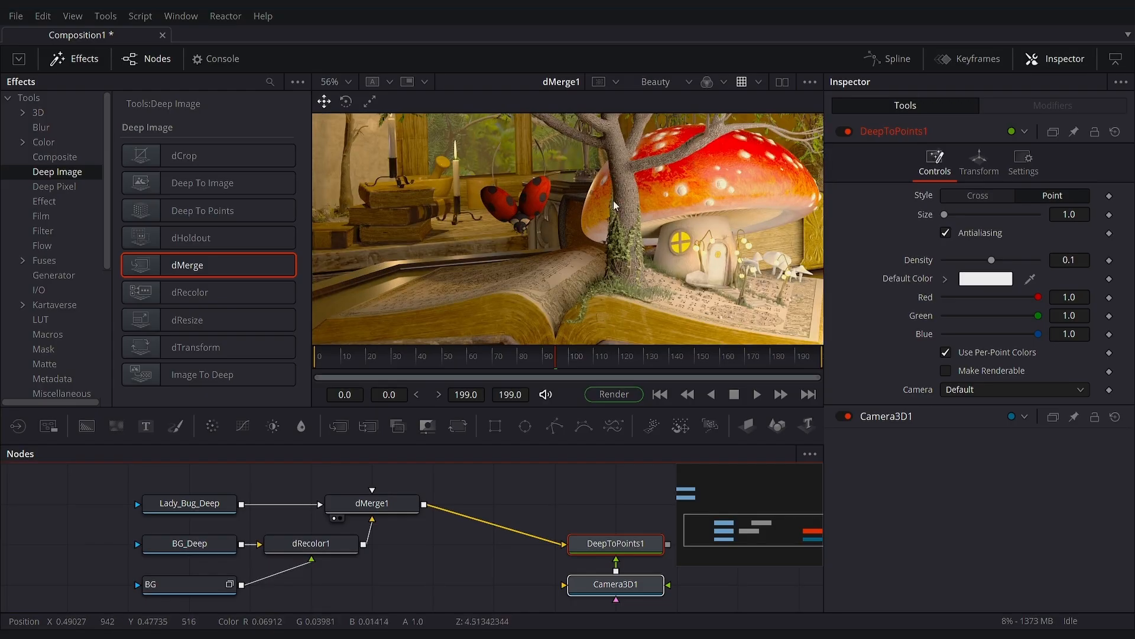
{"action": "left_click_drag", "start_coordinate": [574, 228], "coordinate": [673, 259]}
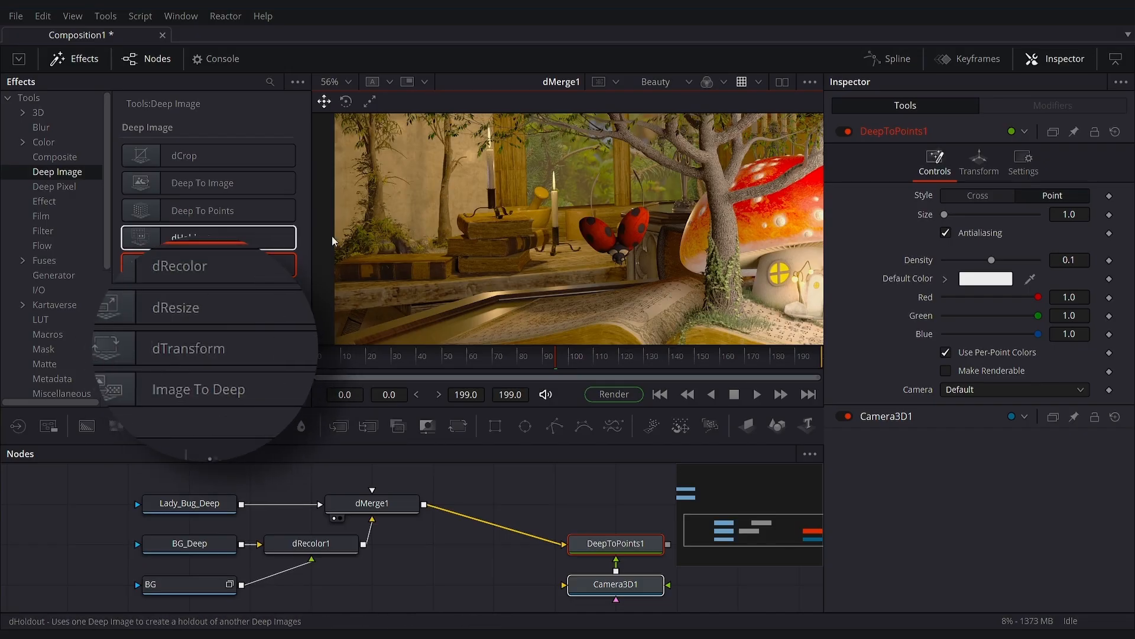
- Insert a dTransform node between Lady_Bug_Deep and dMerge1, moving the ladybug's center to about 0.427, 0.438 and pivot X to 0.464
{"action": "left_click_drag", "start_coordinate": [170, 349], "coordinate": [286, 503]}
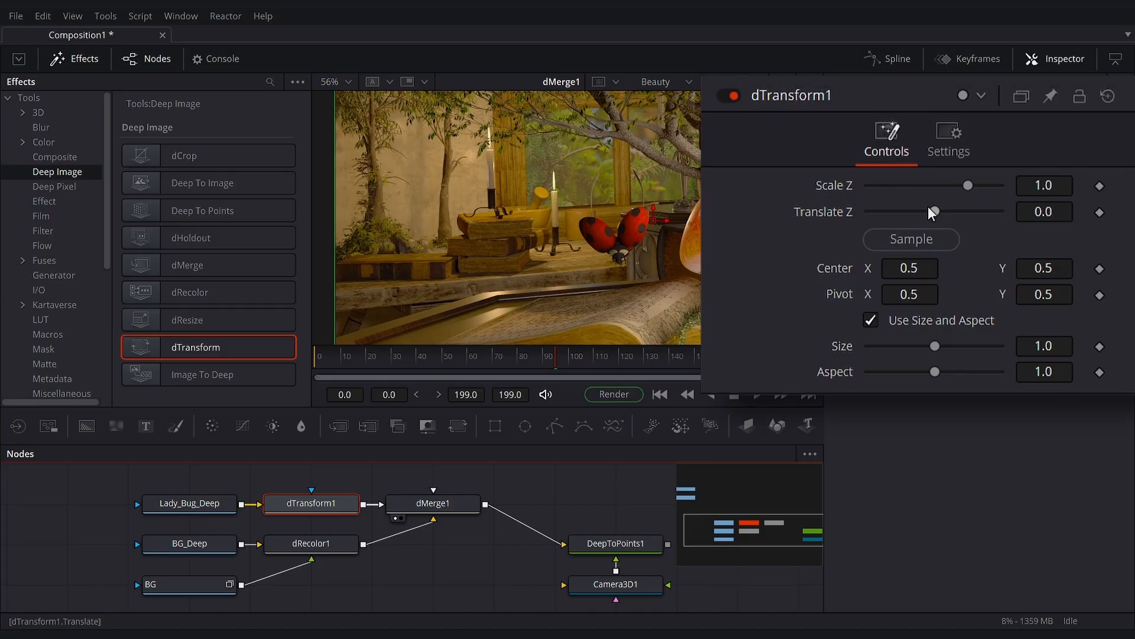
{"action": "left_click_drag", "start_coordinate": [657, 229], "coordinate": [610, 244]}
{"action": "left_click_drag", "start_coordinate": [910, 300], "coordinate": [799, 349]}
- Try a Size of 1.57 on dTransform1, reset it, and switch Use Size and Aspect off and back on
{"action": "left_click_drag", "start_coordinate": [939, 344], "coordinate": [947, 349]}
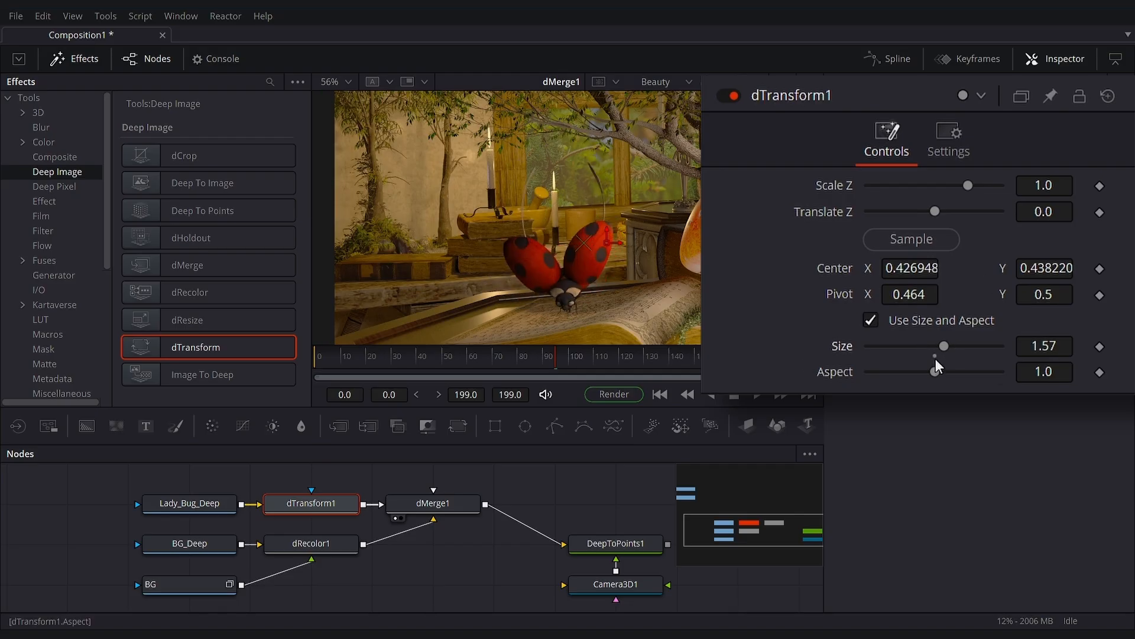
{"action": "left_click", "coordinate": [934, 356]}
{"action": "left_click", "coordinate": [870, 321]}
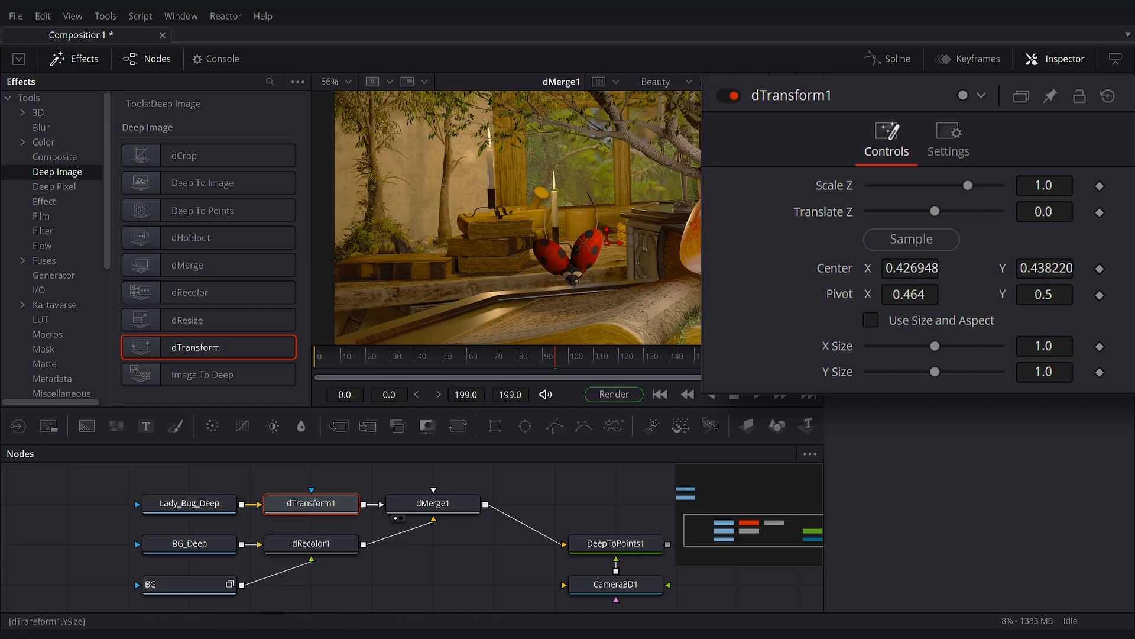
{"action": "left_click", "coordinate": [871, 320]}
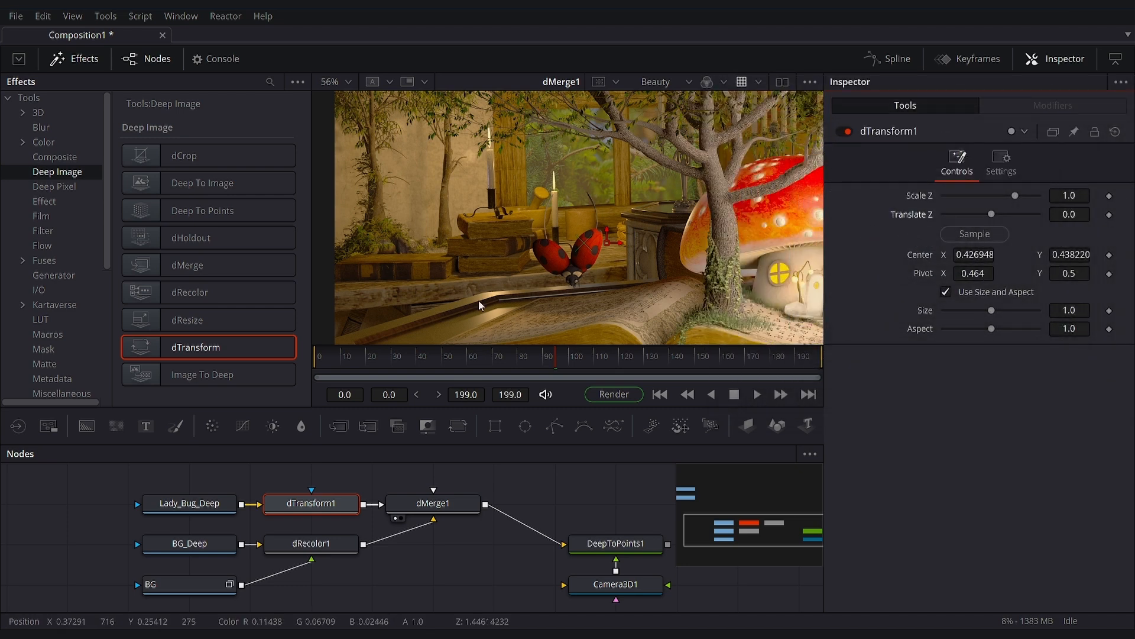
- Try a Translate Z of 2.22 on dTransform1, reset it, and move the ladybug's center to about 0.526, 0.481
{"action": "left_click_drag", "start_coordinate": [1070, 214], "coordinate": [1088, 214]}
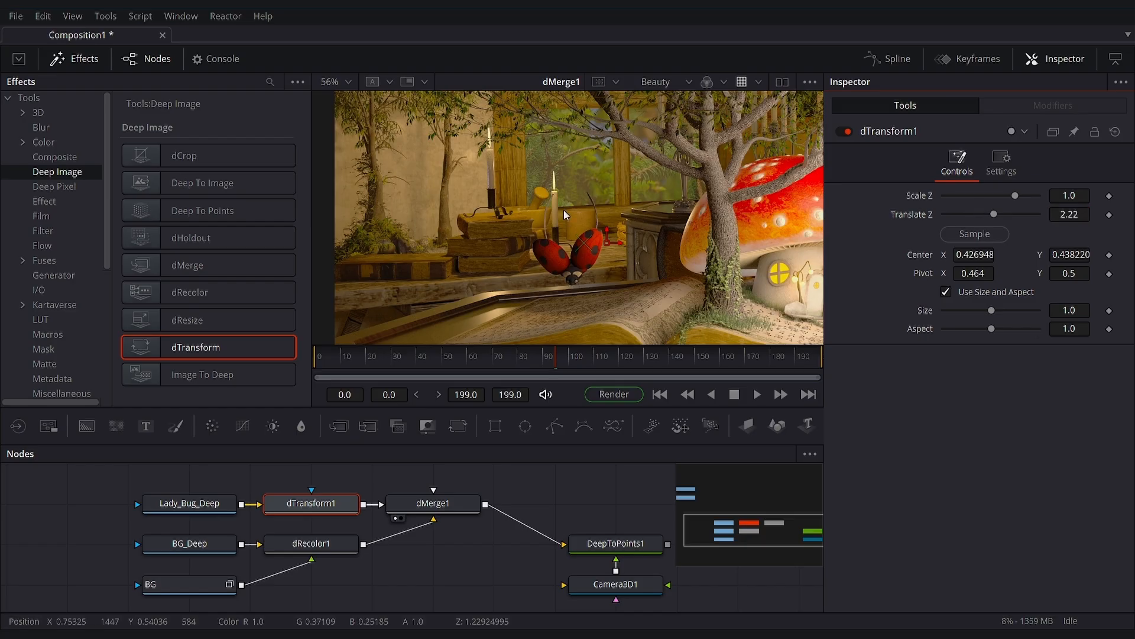
{"action": "mouse_move", "coordinate": [657, 240]}
{"action": "left_mouse_down"}
{"action": "mouse_move", "coordinate": [705, 237]}
{"action": "mouse_move", "coordinate": [661, 245]}
{"action": "left_mouse_up"}
{"action": "double_click", "coordinate": [927, 215]}
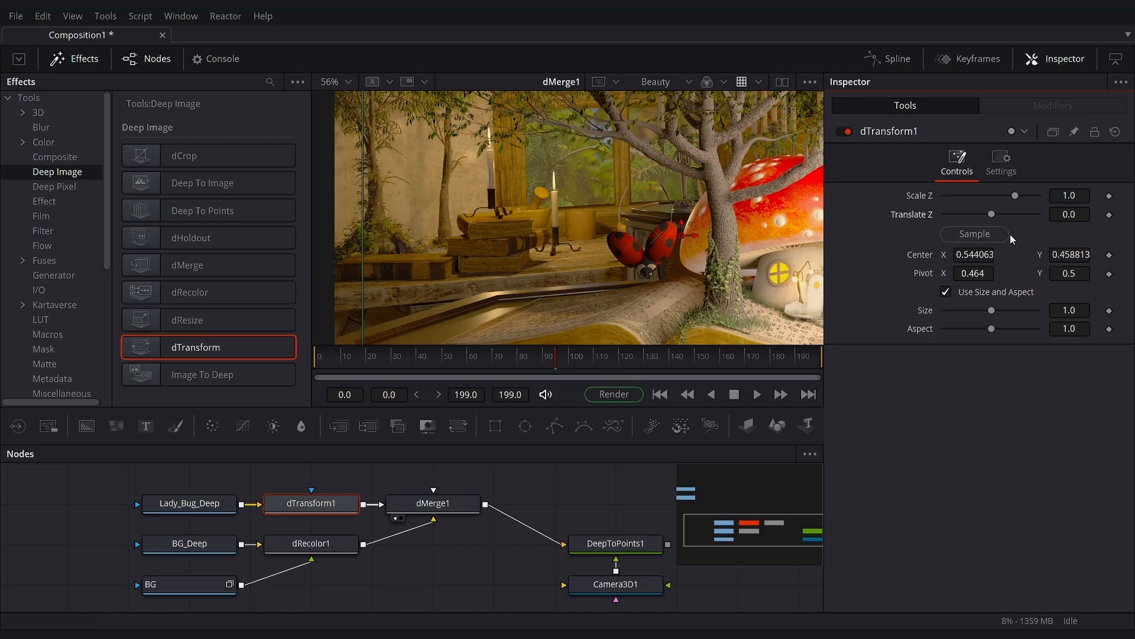
{"action": "mouse_move", "coordinate": [682, 233]}
{"action": "left_mouse_down"}
{"action": "mouse_move", "coordinate": [789, 232]}
{"action": "mouse_move", "coordinate": [672, 231]}
{"action": "left_mouse_up"}
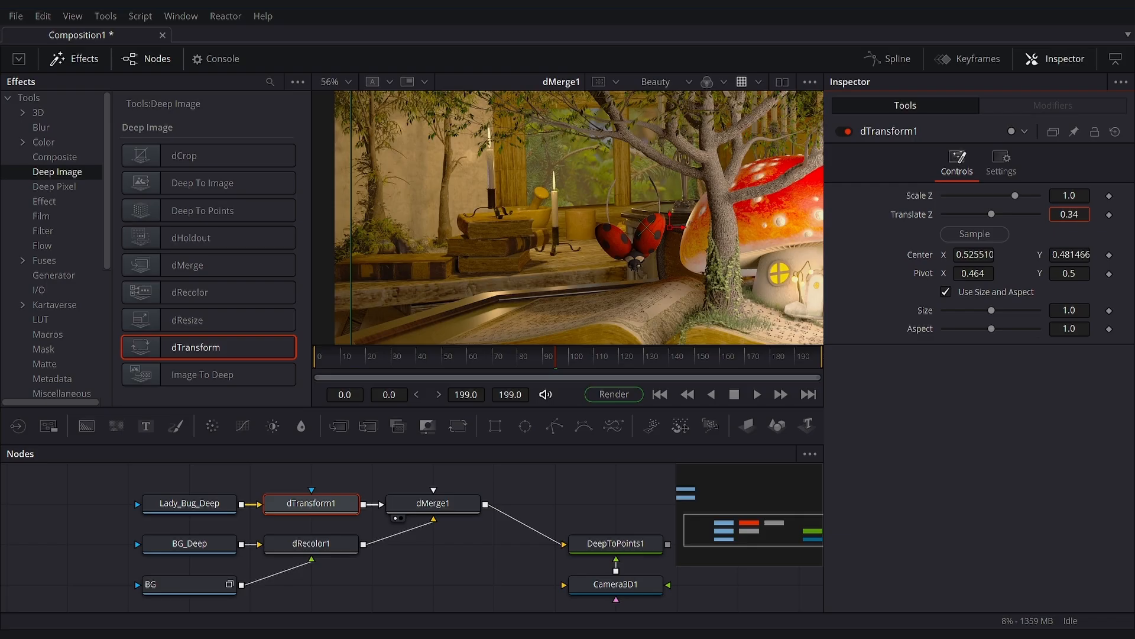
- Move the ladybug's center to about 0.435, 0.654, try Translate Z at 9.0 and 7.55, and undo the last depth change
{"action": "left_click_drag", "start_coordinate": [1070, 215], "coordinate": [1035, 215]}
{"action": "left_click_drag", "start_coordinate": [670, 227], "coordinate": [609, 164]}
{"action": "left_click_drag", "start_coordinate": [1069, 214], "coordinate": [1072, 214]}
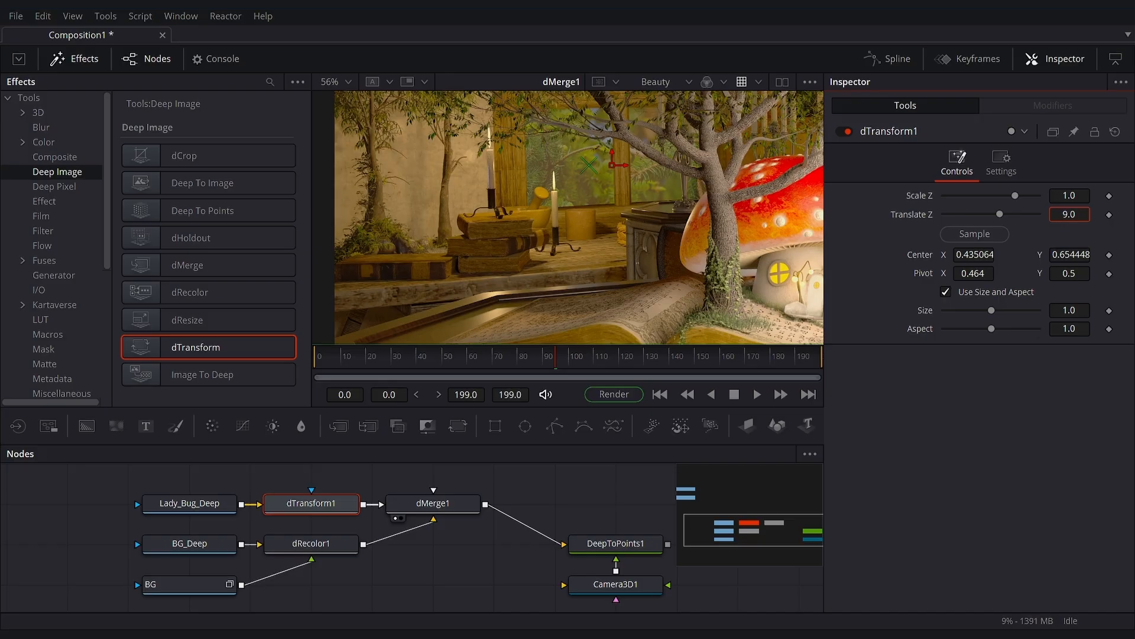
{"action": "left_click_drag", "start_coordinate": [1069, 214], "coordinate": [1064, 214]}
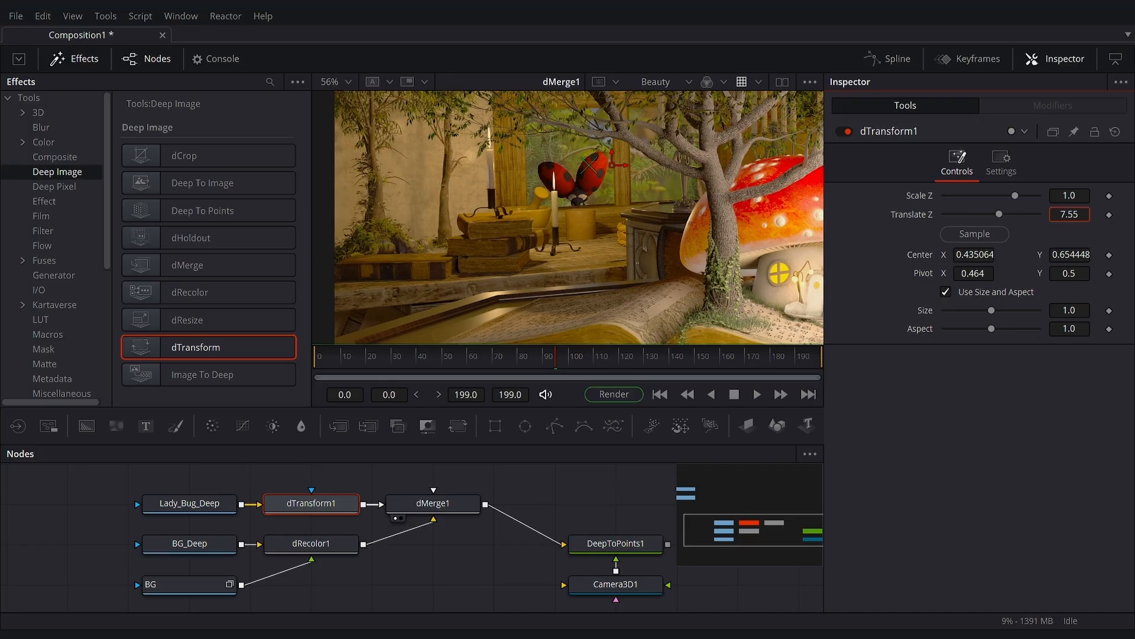
{"action": "key", "text": "ctrl+z"}
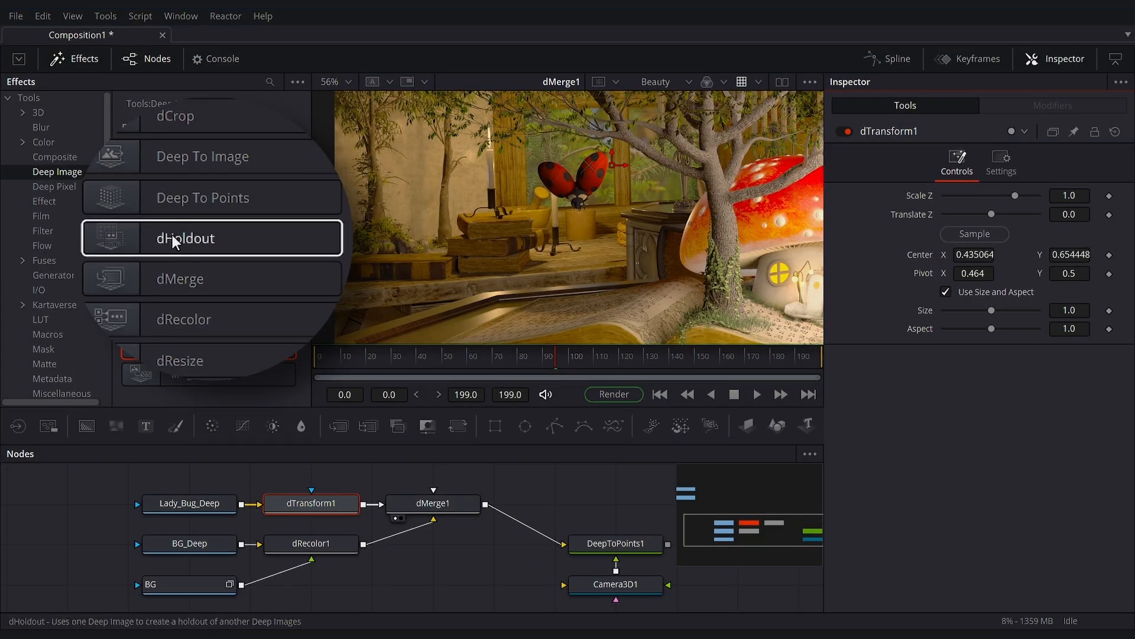
- Add a dHoldout node, connect dTransform1 and dRecolor1 to it, and display its output
{"action": "left_click_drag", "start_coordinate": [172, 236], "coordinate": [496, 470]}
{"action": "scroll", "coordinate": [484, 519], "scroll_direction": "up", "scroll_amount": 2}
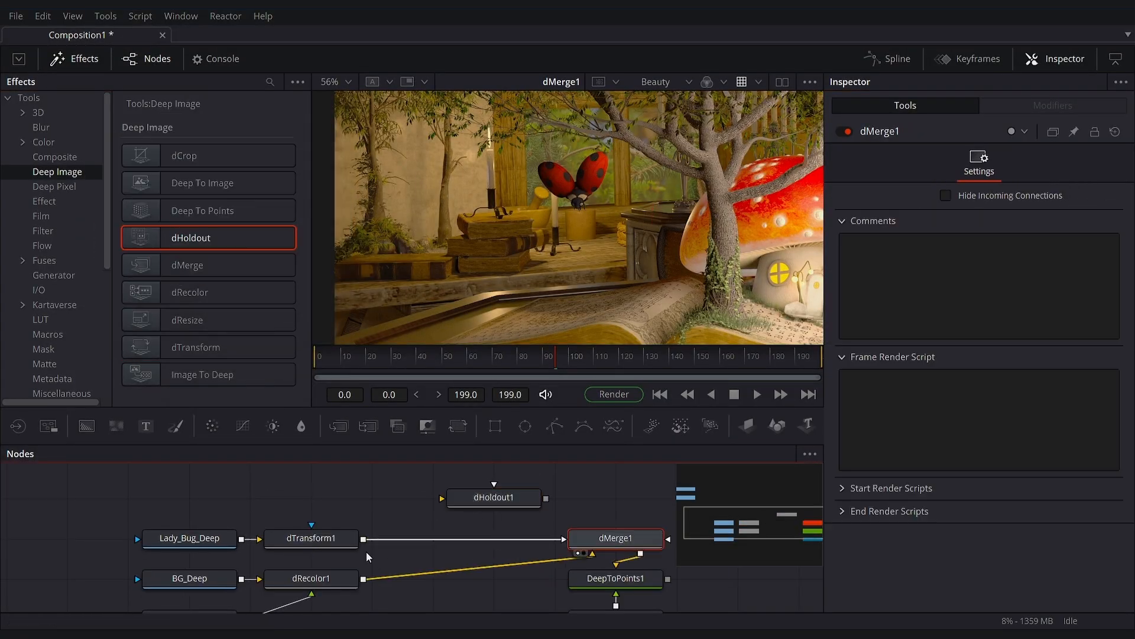
{"action": "left_click_drag", "start_coordinate": [364, 540], "coordinate": [480, 513]}
{"action": "left_click_drag", "start_coordinate": [364, 593], "coordinate": [503, 513]}
{"action": "left_click", "coordinate": [498, 516]}
{"action": "key", "text": "1"}
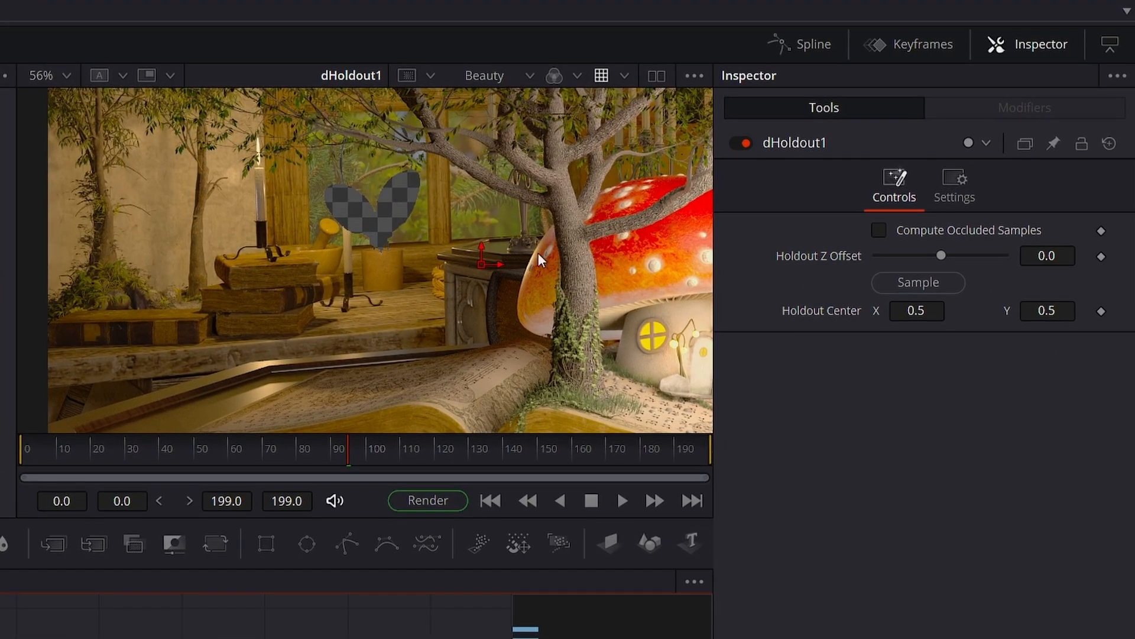
- Use dTransform1 to place the ladybug holdout at the tree trunk, center about 0.671, 0.317, and set Translate Z to -0.1
{"action": "left_click_drag", "start_coordinate": [539, 255], "coordinate": [485, 237]}
{"action": "left_click", "coordinate": [119, 637]}
{"action": "left_click", "coordinate": [918, 282]}
{"action": "left_click_drag", "start_coordinate": [371, 166], "coordinate": [577, 336]}
{"action": "double_click", "coordinate": [833, 256]}
{"action": "left_click_drag", "start_coordinate": [1047, 256], "coordinate": [1033, 256]}
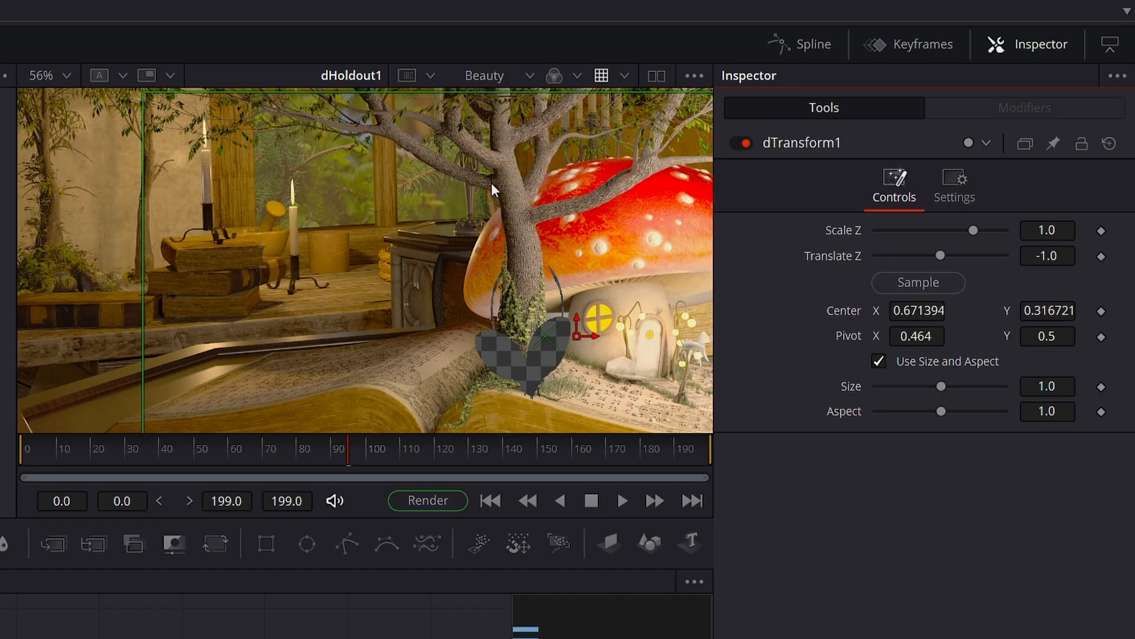
{"action": "mouse_move", "coordinate": [1061, 253]}
{"action": "left_mouse_down"}
{"action": "mouse_move", "coordinate": [1084, 253]}
{"action": "mouse_move", "coordinate": [1058, 255]}
{"action": "left_mouse_up"}
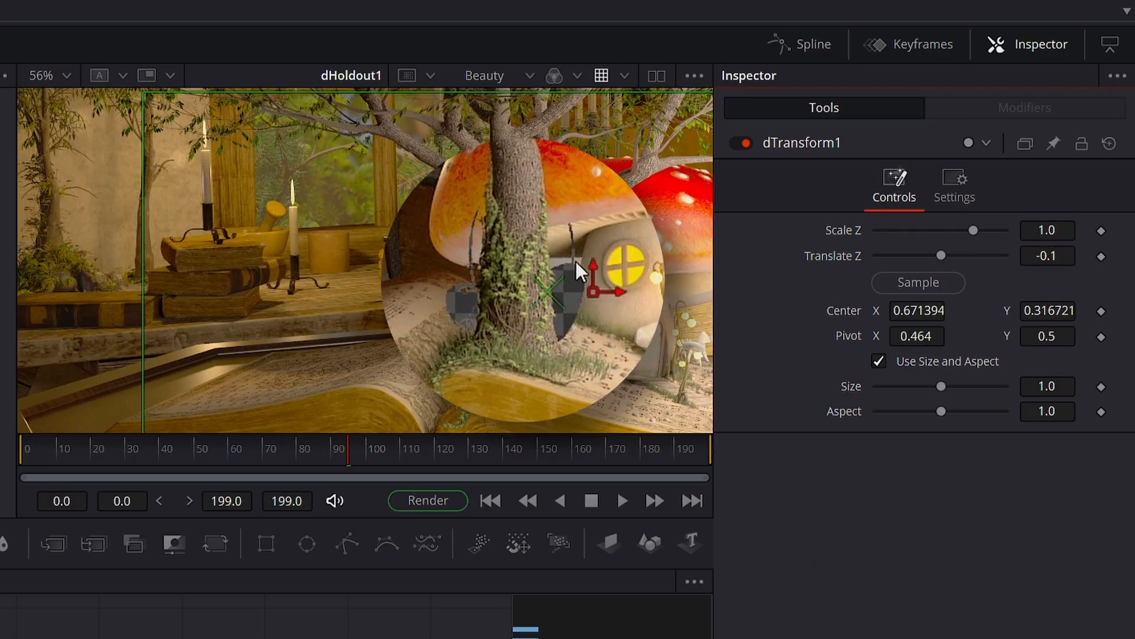
{"action": "left_click_drag", "start_coordinate": [596, 292], "coordinate": [601, 277]}
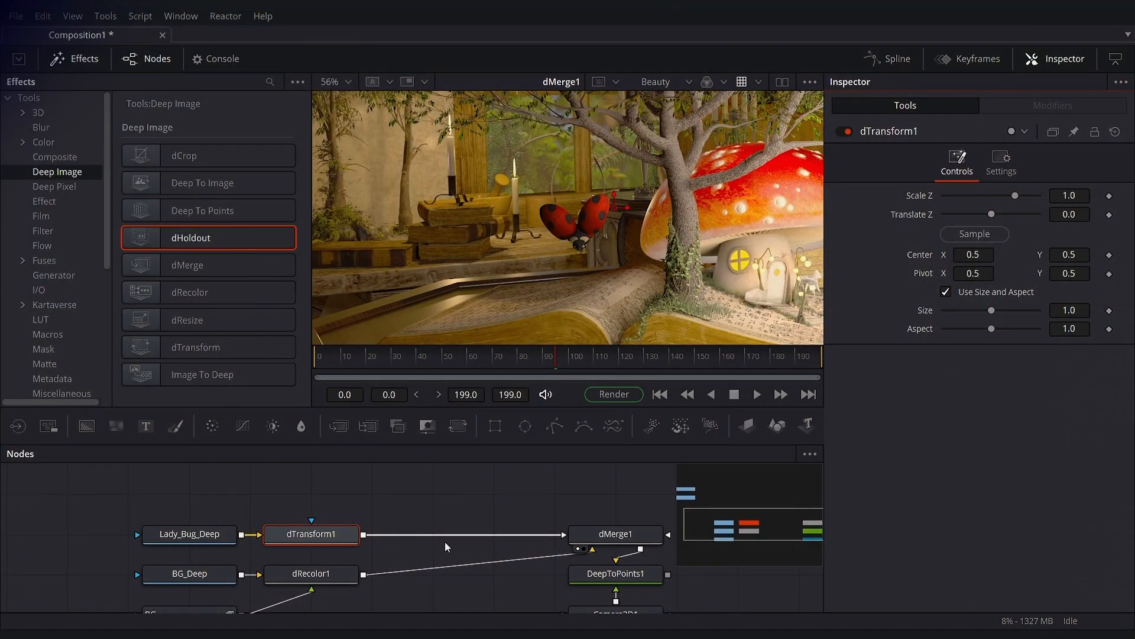
- Display Joddu.exr in the viewer and fit the whole image to it
{"action": "left_click_drag", "start_coordinate": [115, 492], "coordinate": [432, 293]}
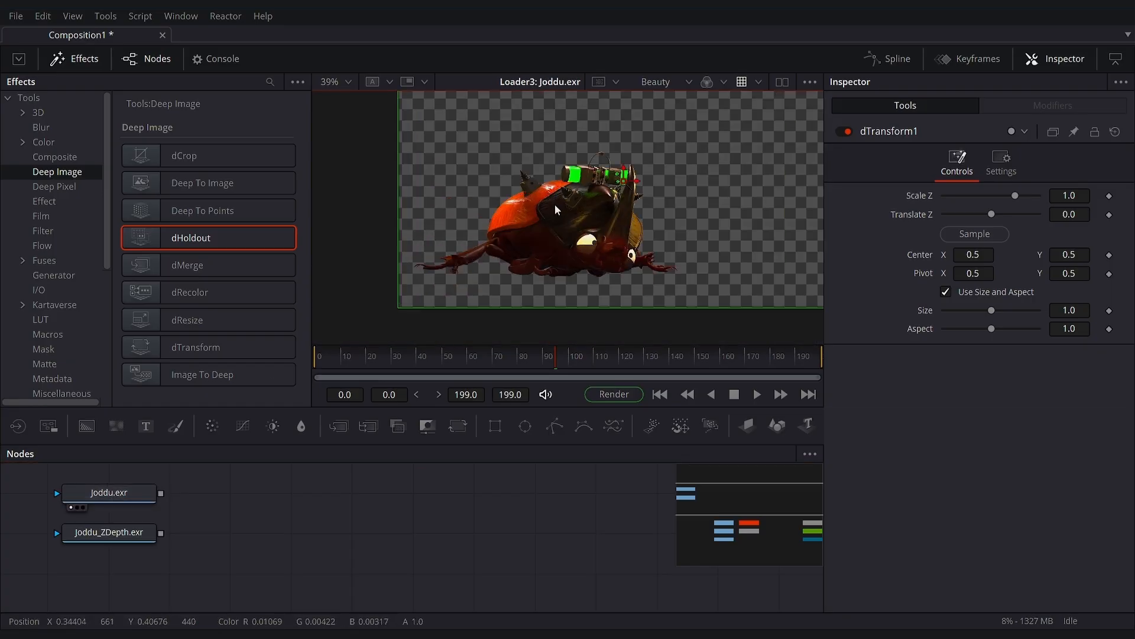
{"action": "scroll", "coordinate": [573, 212], "scroll_direction": "down", "scroll_amount": 2}
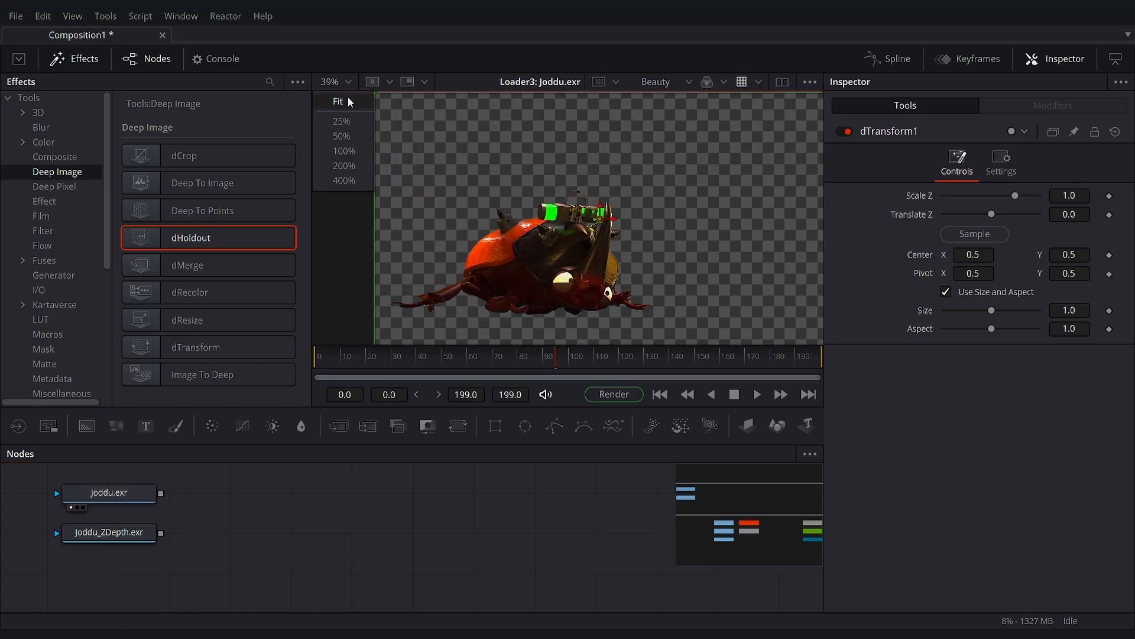
{"action": "key", "text": "ctrl+f"}
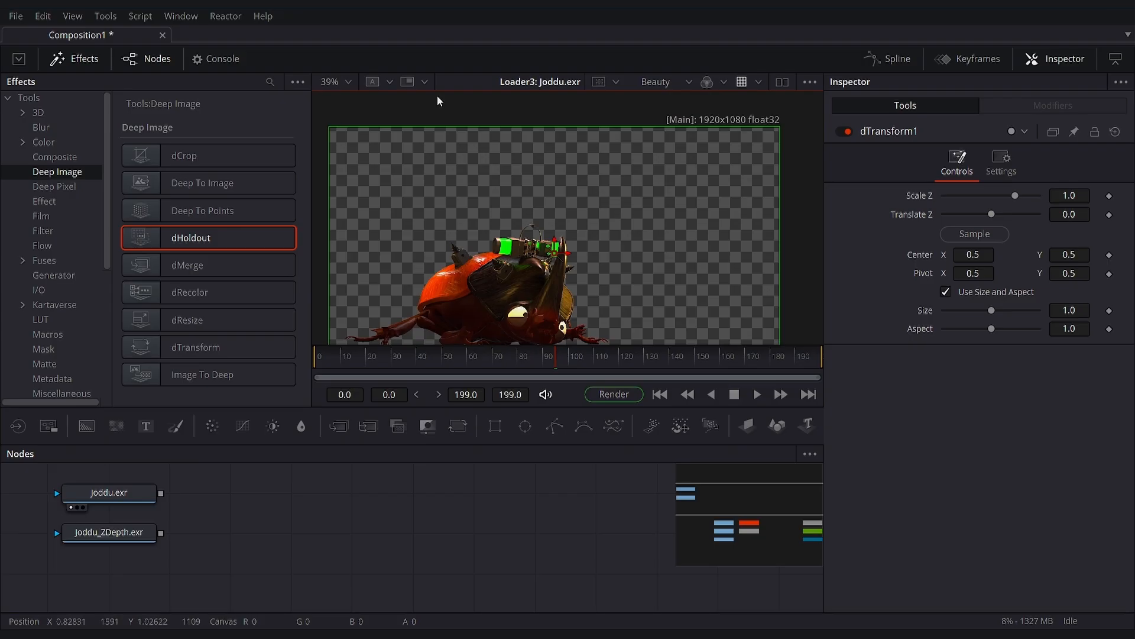
{"action": "left_click", "coordinate": [347, 81]}
{"action": "left_click", "coordinate": [347, 104]}
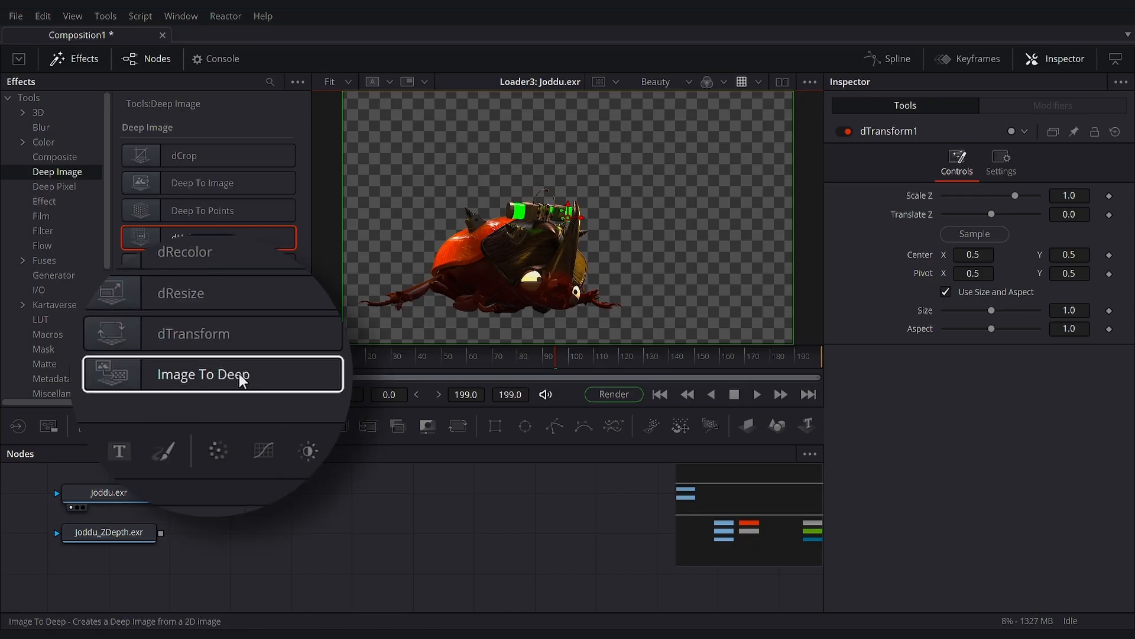
- Add an Image To Deep node fed by Joddu.exr and connect its output to dMerge1
{"action": "left_click", "coordinate": [196, 375]}
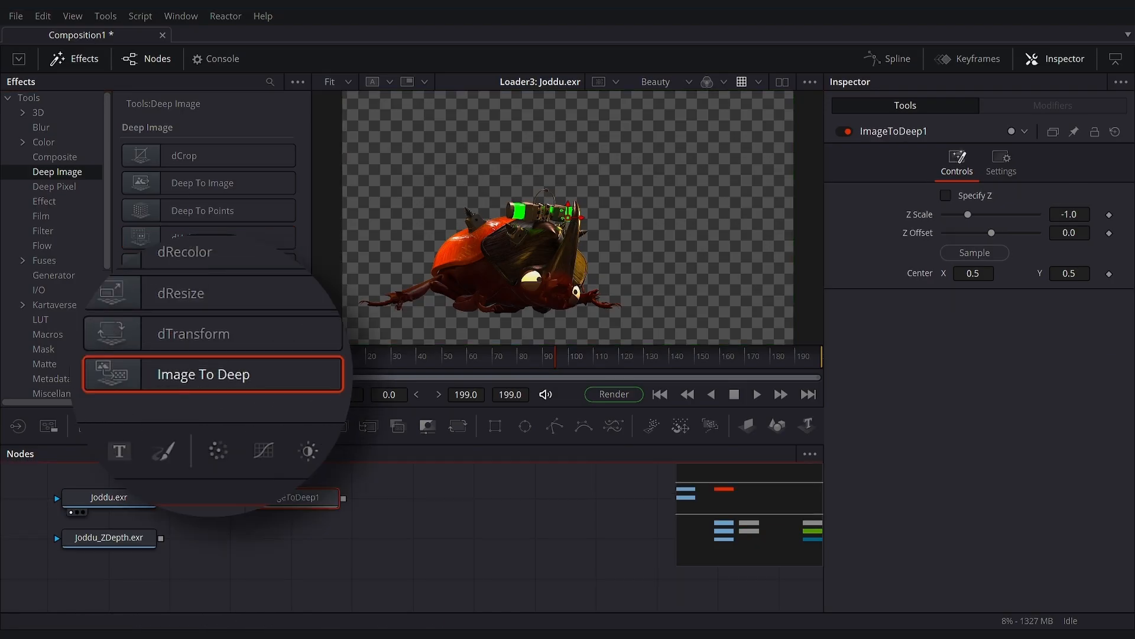
{"action": "left_click_drag", "start_coordinate": [161, 500], "coordinate": [287, 498]}
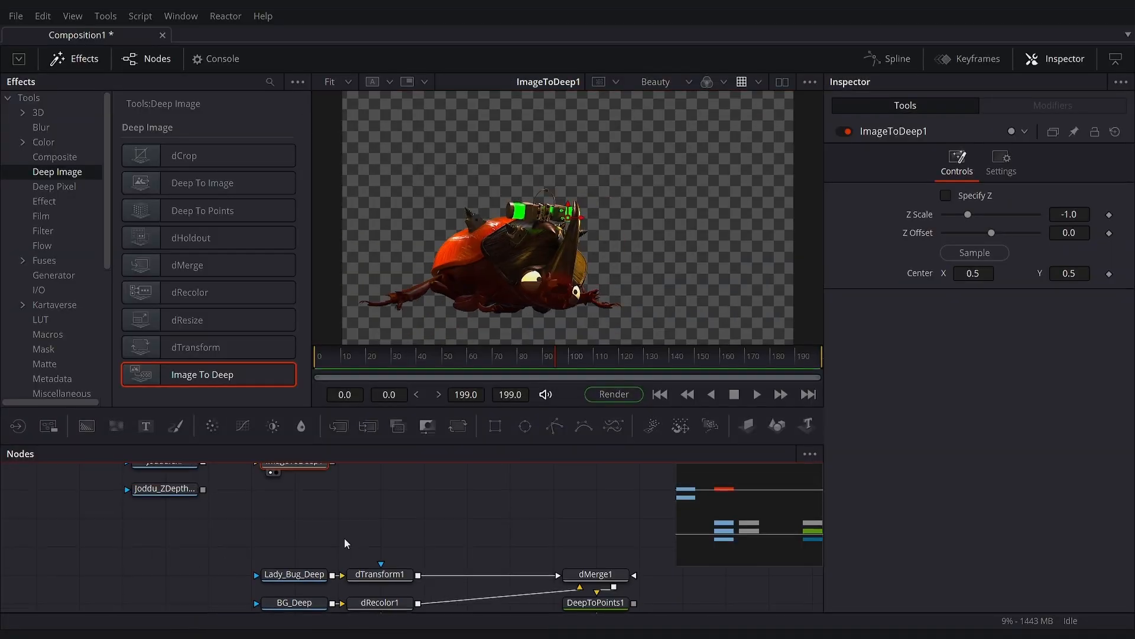
{"action": "left_click_drag", "start_coordinate": [332, 463], "coordinate": [596, 574]}
{"action": "left_click", "coordinate": [572, 586]}
- Insert a dTransform node between ImageToDeep1 and dMerge1, reposition the beetle and increase its Translate Z
{"action": "left_click_drag", "start_coordinate": [201, 347], "coordinate": [593, 468]}
{"action": "left_click_drag", "start_coordinate": [703, 197], "coordinate": [722, 186]}
{"action": "left_click_drag", "start_coordinate": [1069, 214], "coordinate": [1113, 214]}
- Add a Deep To Points node fed from ImageToDeep1 and view its point cloud in 3D
{"action": "left_click_drag", "start_coordinate": [212, 212], "coordinate": [516, 532]}
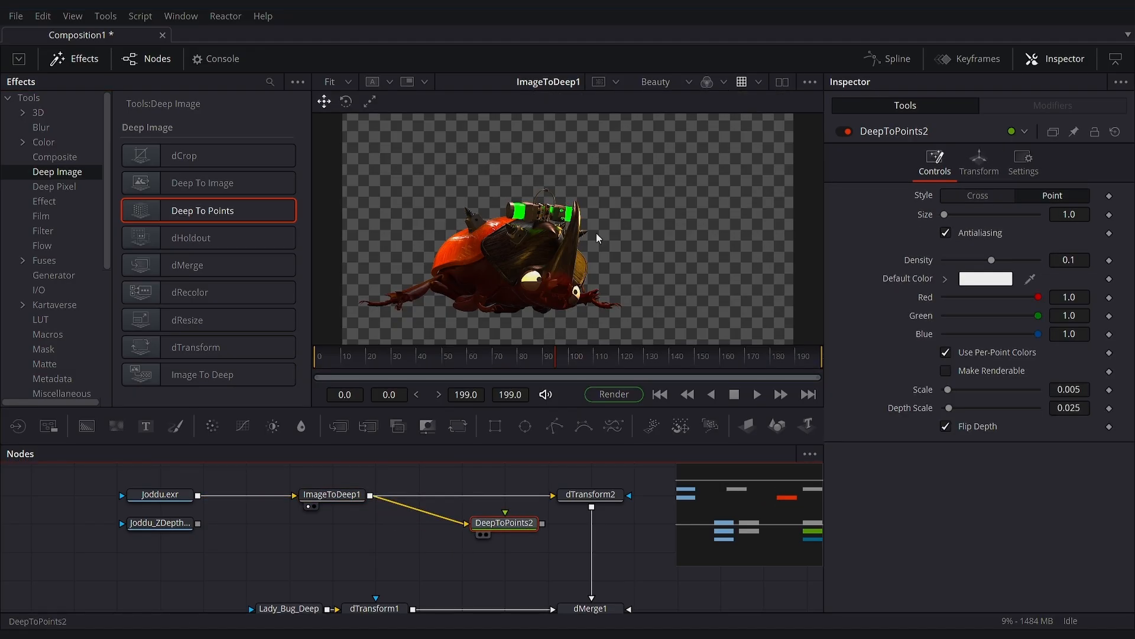
{"action": "key", "text": "1"}
{"action": "scroll", "coordinate": [638, 234], "scroll_direction": "down", "scroll_amount": 6}
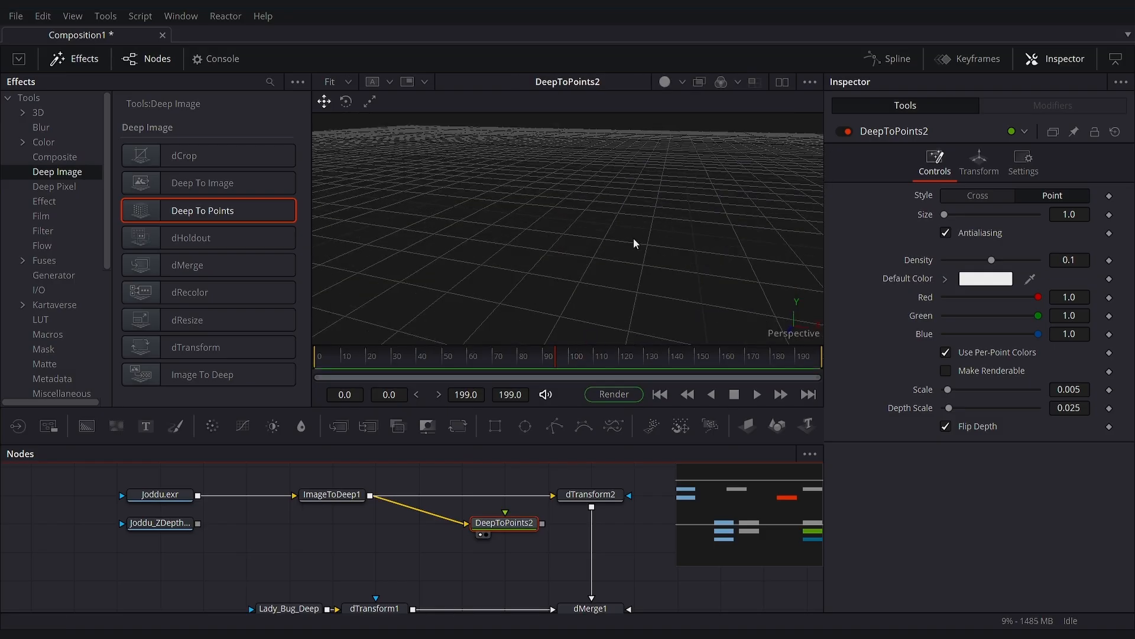
{"action": "left_click_drag", "start_coordinate": [561, 265], "coordinate": [505, 287]}
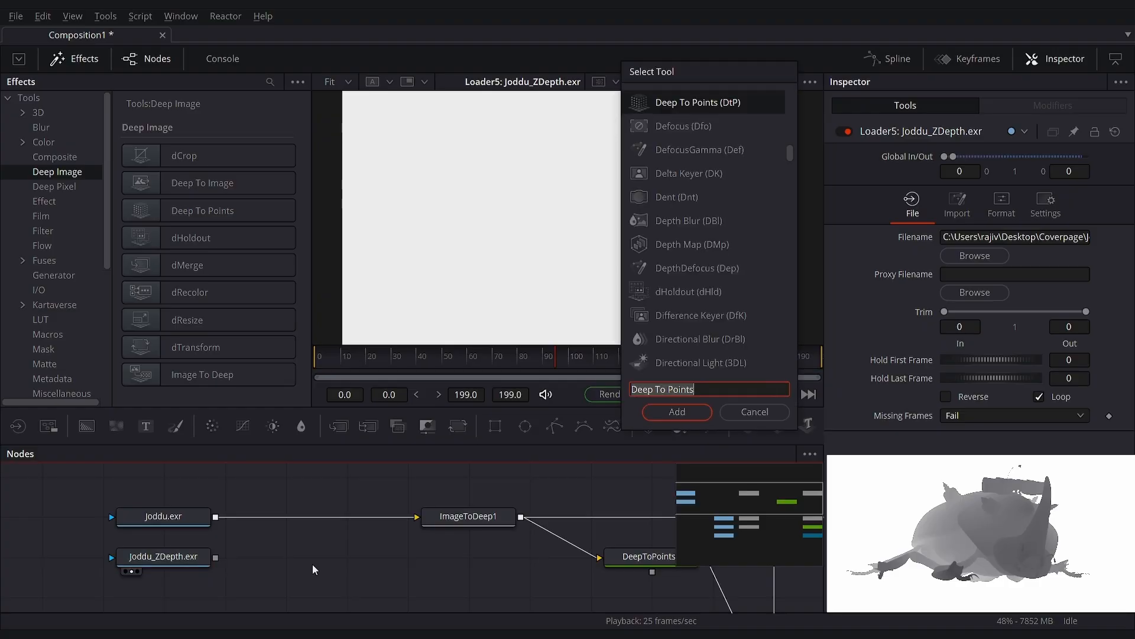
- Add a Bitmap node, connect Joddu_ZDepth.exr to it, and display the result
{"action": "type", "text": "bit"}
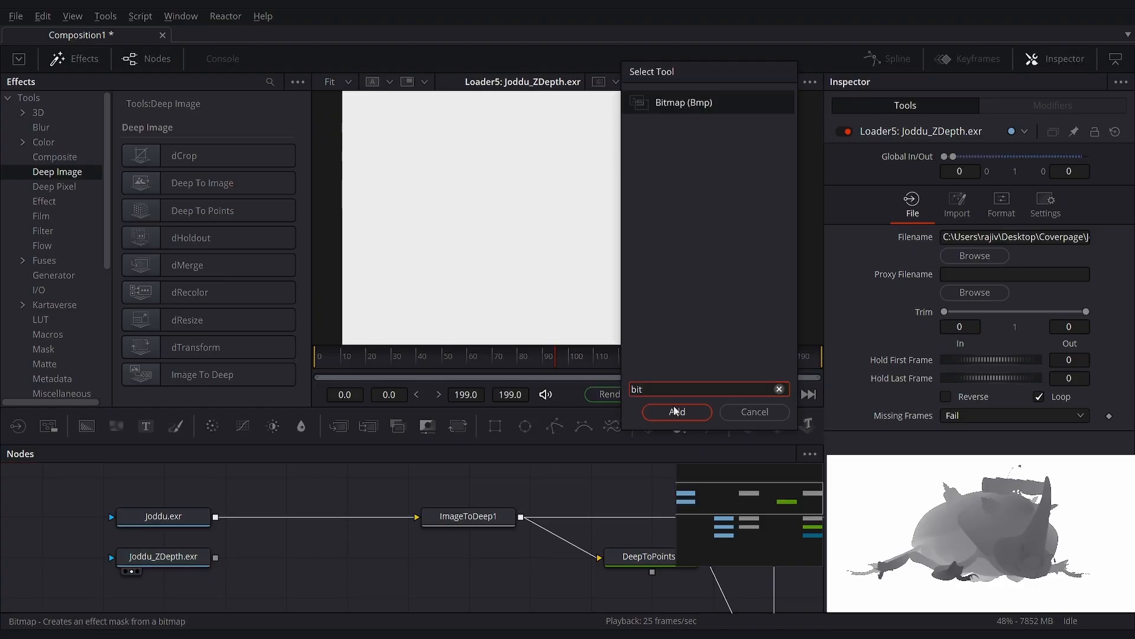
{"action": "key", "text": "Return"}
{"action": "left_click_drag", "start_coordinate": [216, 557], "coordinate": [289, 558]}
{"action": "left_click_drag", "start_coordinate": [296, 560], "coordinate": [357, 562]}
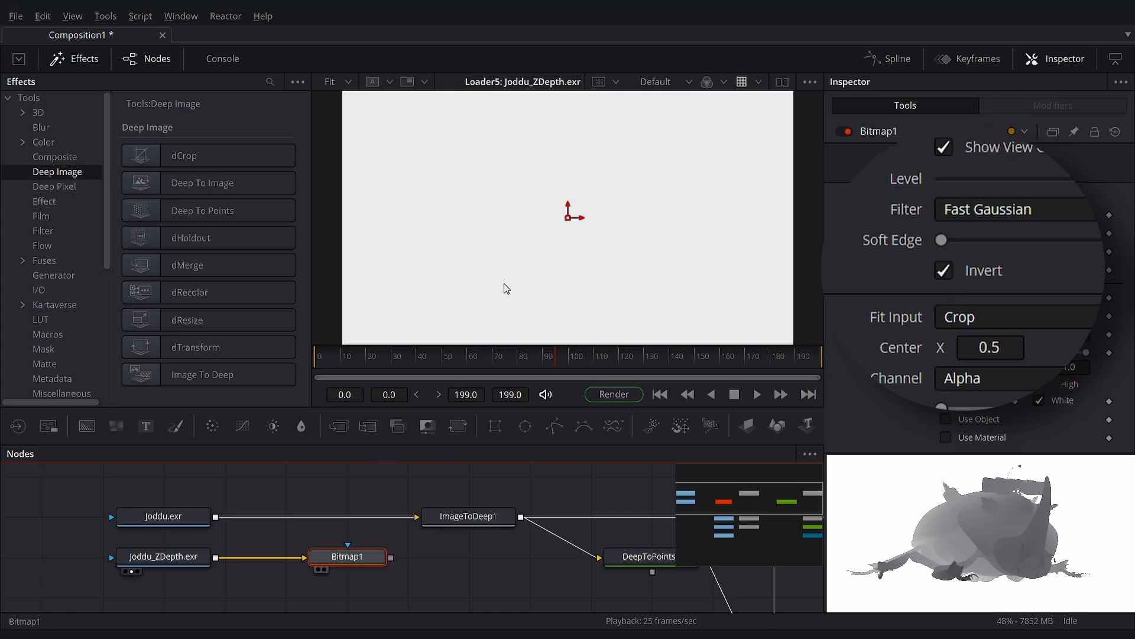
{"action": "key", "text": "1"}
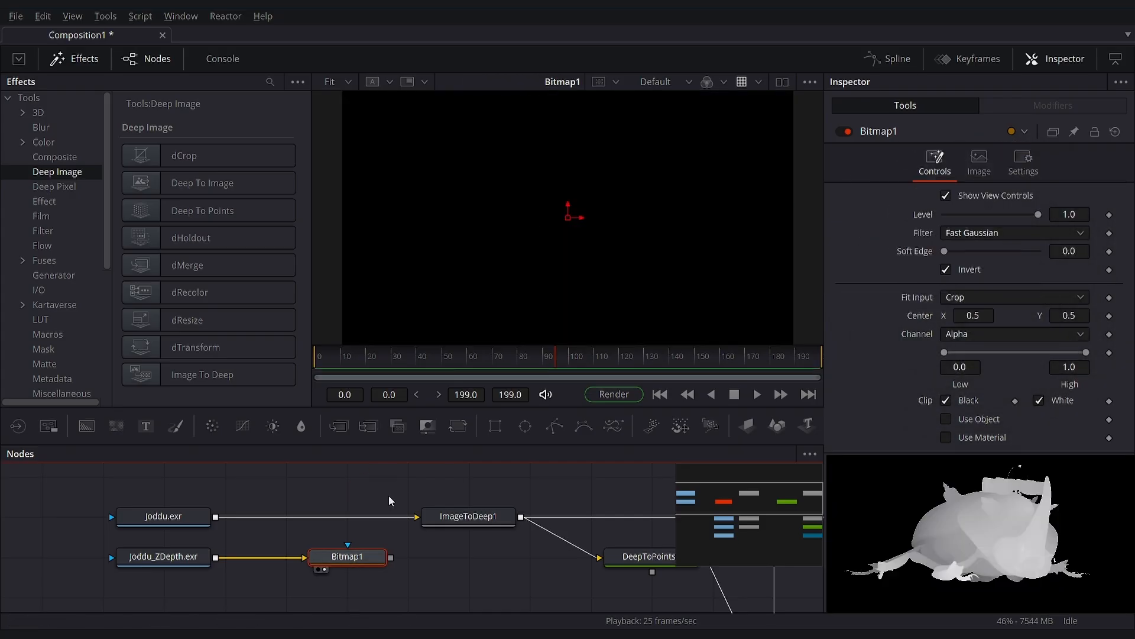
- Examine the frame sizes of Joddu.exr and the Coverpage deep loaders in the viewer
{"action": "left_click", "coordinate": [189, 558]}
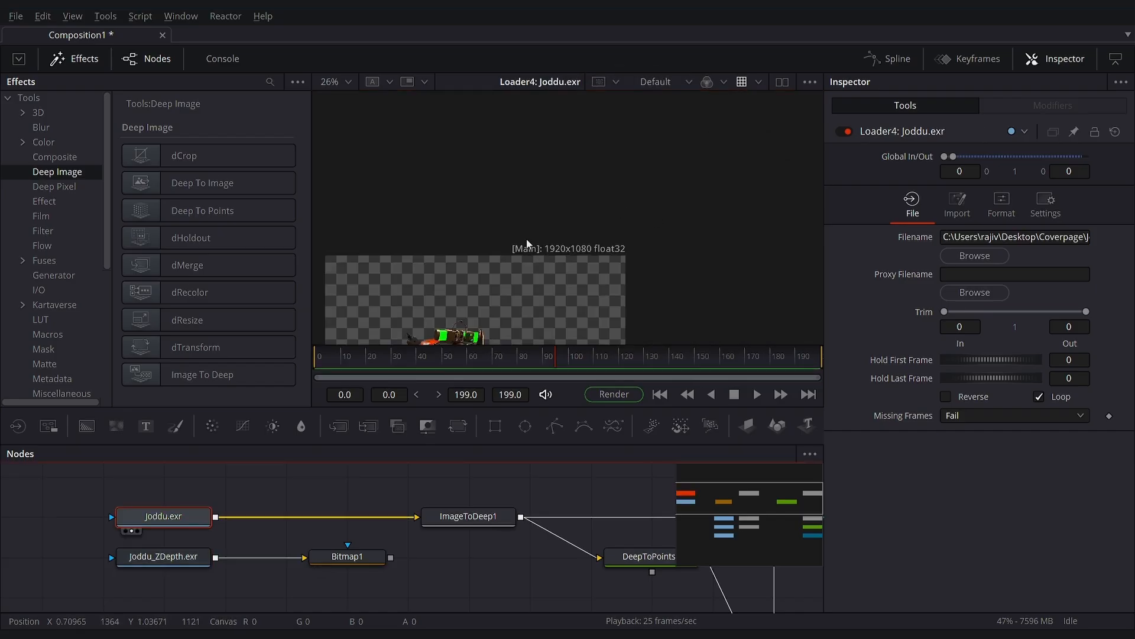
{"action": "left_click", "coordinate": [353, 82]}
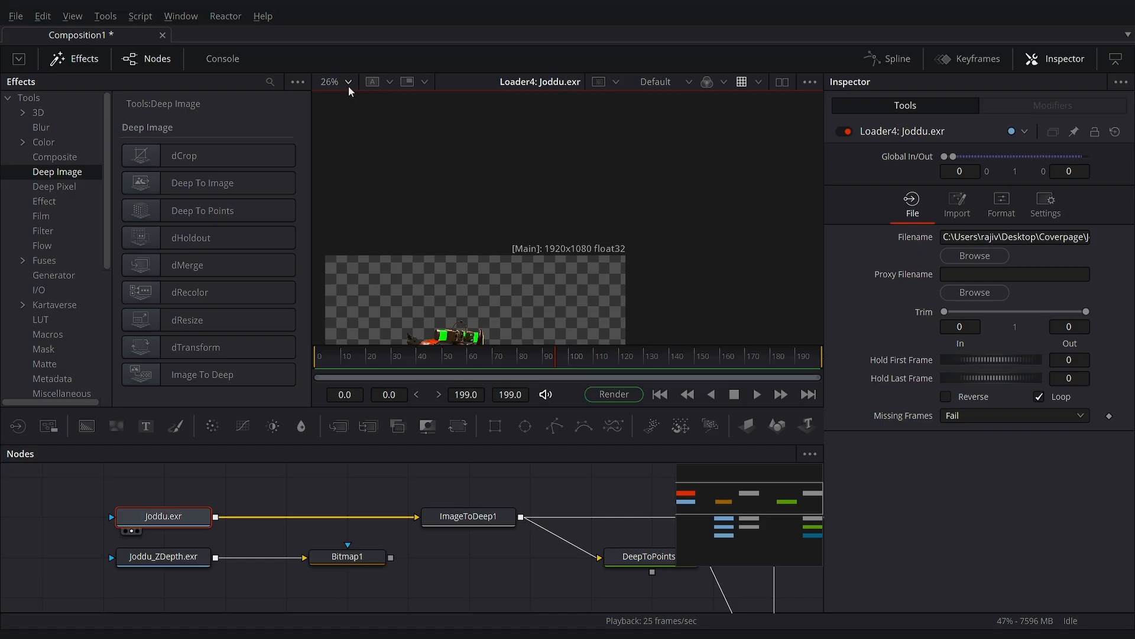
{"action": "left_click", "coordinate": [348, 101]}
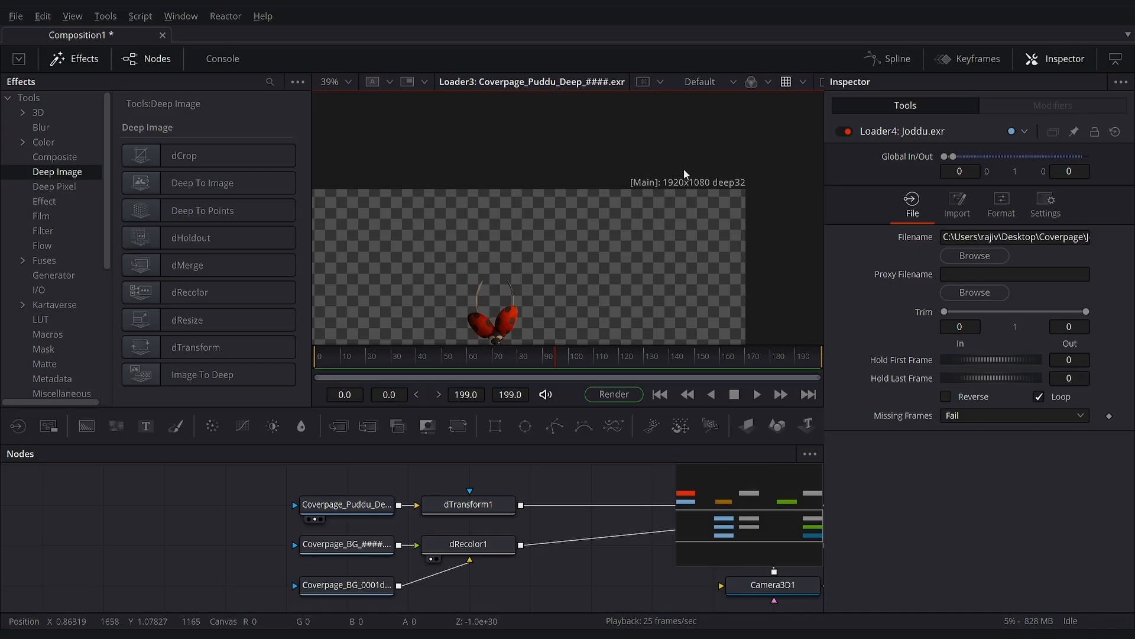
{"action": "left_click", "coordinate": [347, 504]}
{"action": "left_click", "coordinate": [314, 559]}
{"action": "left_click_drag", "start_coordinate": [454, 485], "coordinate": [551, 591]}
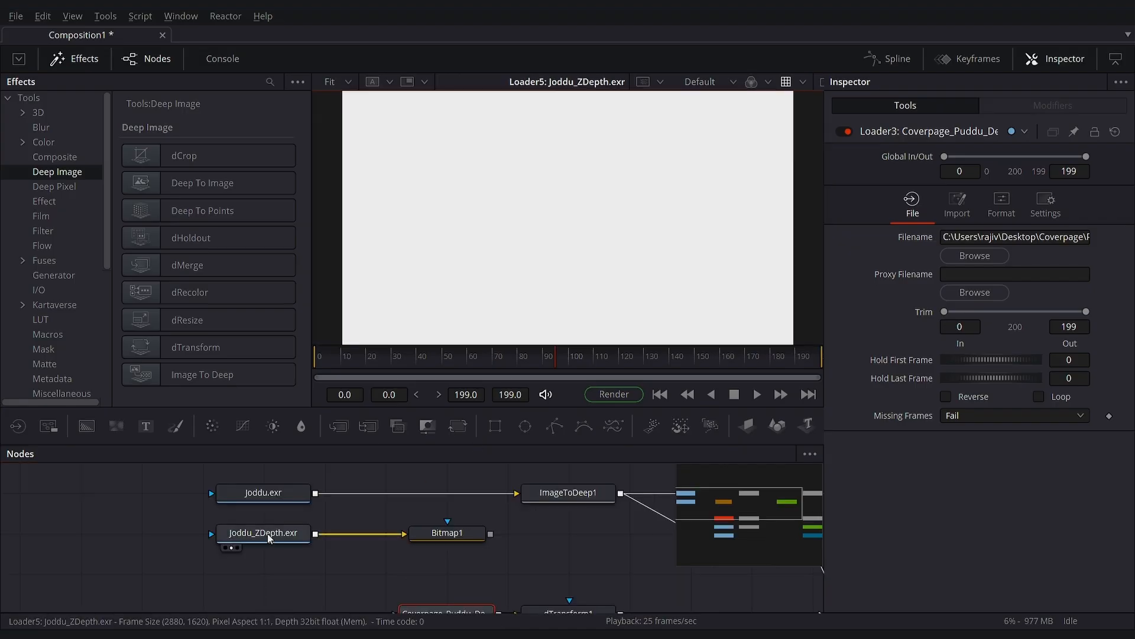
- Add a Resize node between Joddu_ZDepth.exr and Bitmap1
{"action": "left_click", "coordinate": [269, 534]}
{"action": "key", "text": "shift+space"}
{"action": "type", "text": "bit"}
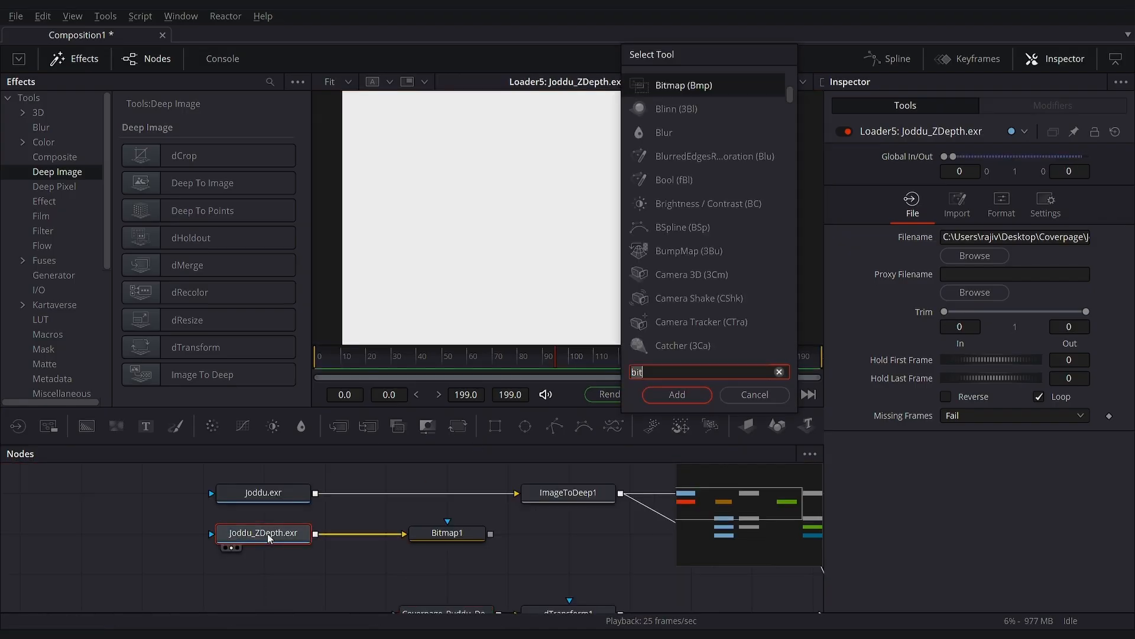
{"action": "key", "text": "BackSpace"}
{"action": "key", "text": "BackSpace"}
{"action": "key", "text": "BackSpace"}
{"action": "type", "text": "rsz"}
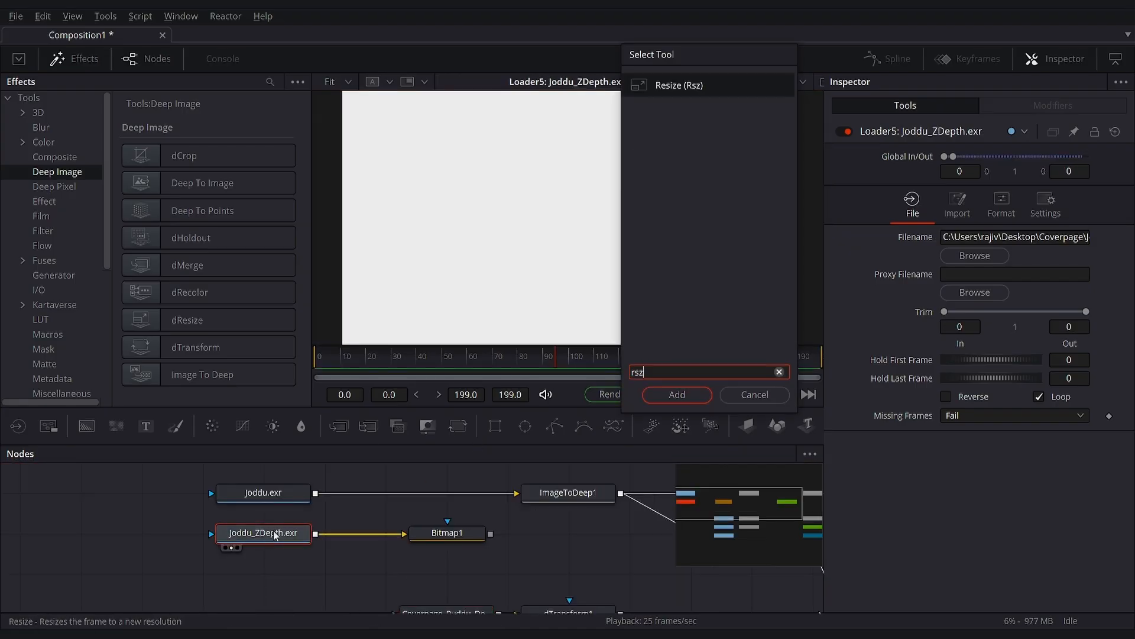
{"action": "left_click", "coordinate": [677, 394]}
{"action": "left_click_drag", "start_coordinate": [228, 585], "coordinate": [396, 536]}
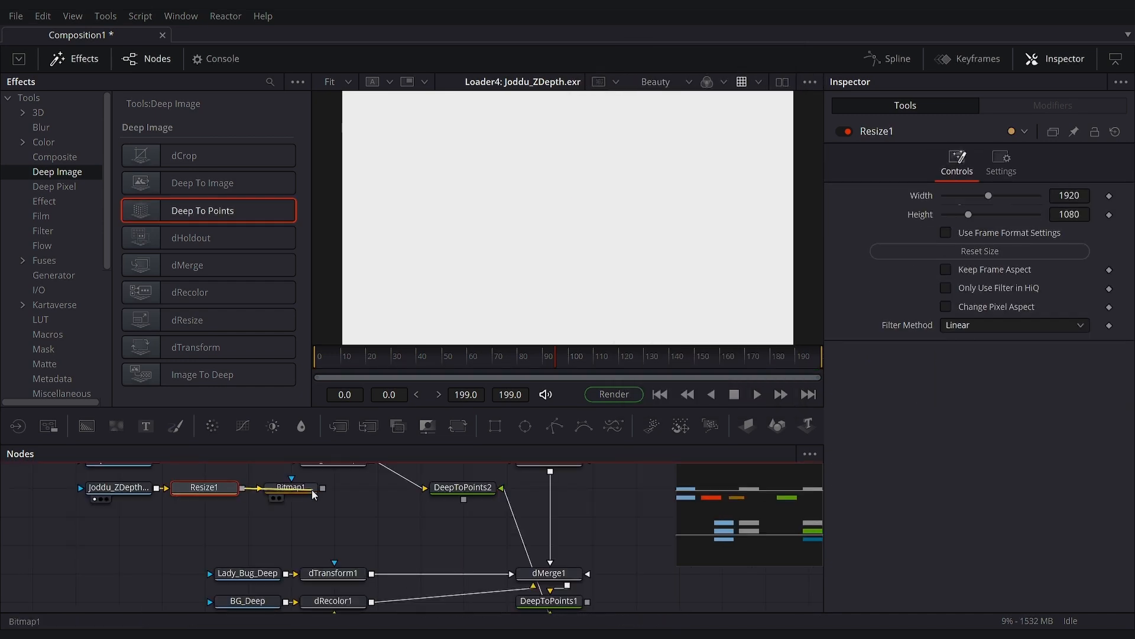
- Display Bitmap1 and change its Channel and clipping settings
{"action": "scroll", "coordinate": [304, 532], "scroll_direction": "up", "scroll_amount": 2}
{"action": "key", "text": "1"}
{"action": "left_click", "coordinate": [307, 525]}
{"action": "left_click", "coordinate": [1024, 334]}
{"action": "left_click", "coordinate": [1007, 367]}
{"action": "left_click", "coordinate": [977, 398]}
{"action": "left_click", "coordinate": [1038, 400]}
- Rearrange the depth nodes, insert Channel Booleans between Joddu.exr and ImageToDeep1, and connect Bitmap1 as its foreground
{"action": "left_click_drag", "start_coordinate": [70, 564], "coordinate": [170, 594]}
{"action": "left_click_drag", "start_coordinate": [170, 593], "coordinate": [428, 544]}
{"action": "left_click_drag", "start_coordinate": [389, 555], "coordinate": [301, 591]}
{"action": "left_click_drag", "start_coordinate": [396, 426], "coordinate": [350, 523]}
{"action": "left_click_drag", "start_coordinate": [338, 580], "coordinate": [340, 521]}
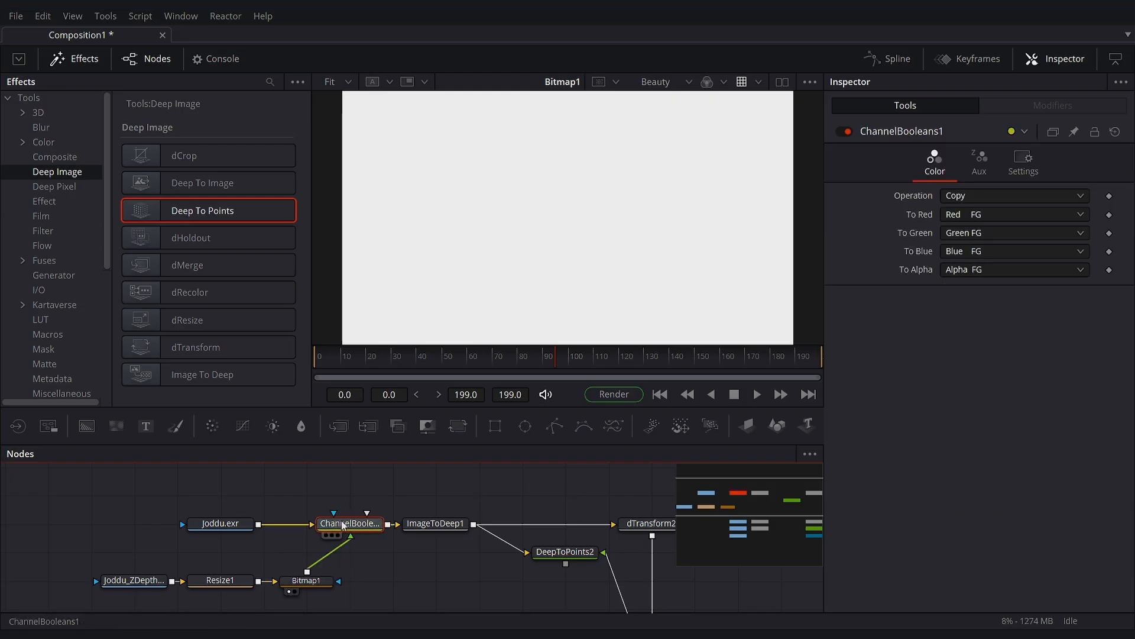
- Set the red, green and blue outputs of ChannelBooleans1 to Do Nothing and configure its auxiliary channel mapping
{"action": "left_click", "coordinate": [970, 214]}
{"action": "left_click", "coordinate": [974, 283]}
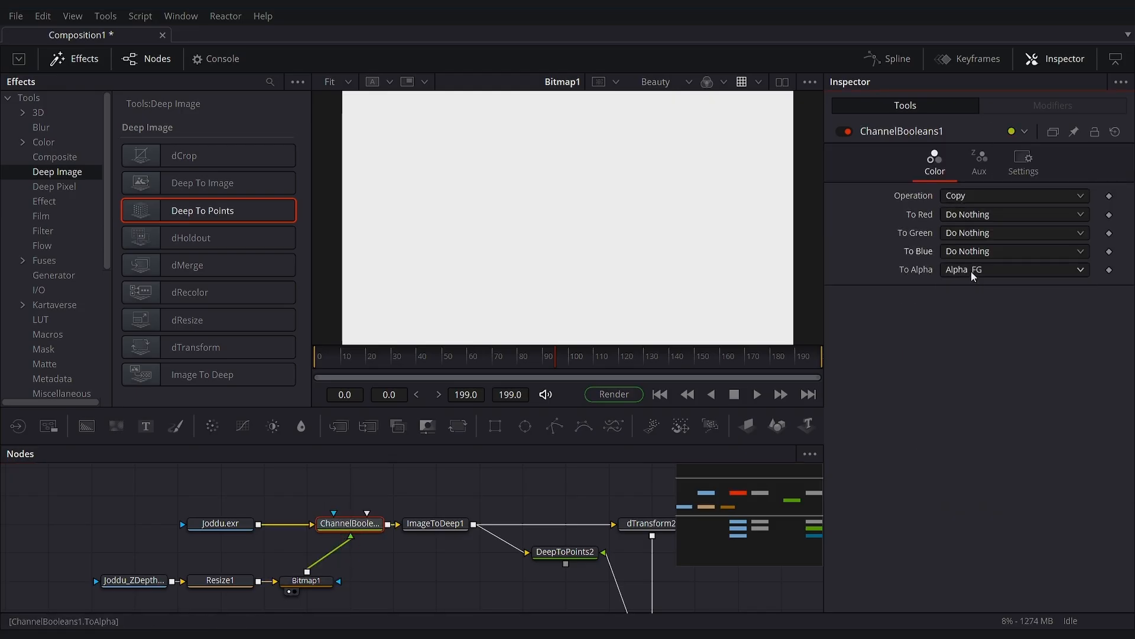
{"action": "left_click", "coordinate": [979, 160]}
{"action": "left_click", "coordinate": [969, 214]}
{"action": "left_click", "coordinate": [982, 266]}
{"action": "left_click", "coordinate": [983, 233]}
{"action": "left_click", "coordinate": [986, 329]}
- Display ChannelBooleans1, ImageToDeep1 and DeepToPoints2 in the viewer and inspect the beetle's point cloud from different angles
{"action": "left_click", "coordinate": [326, 535]}
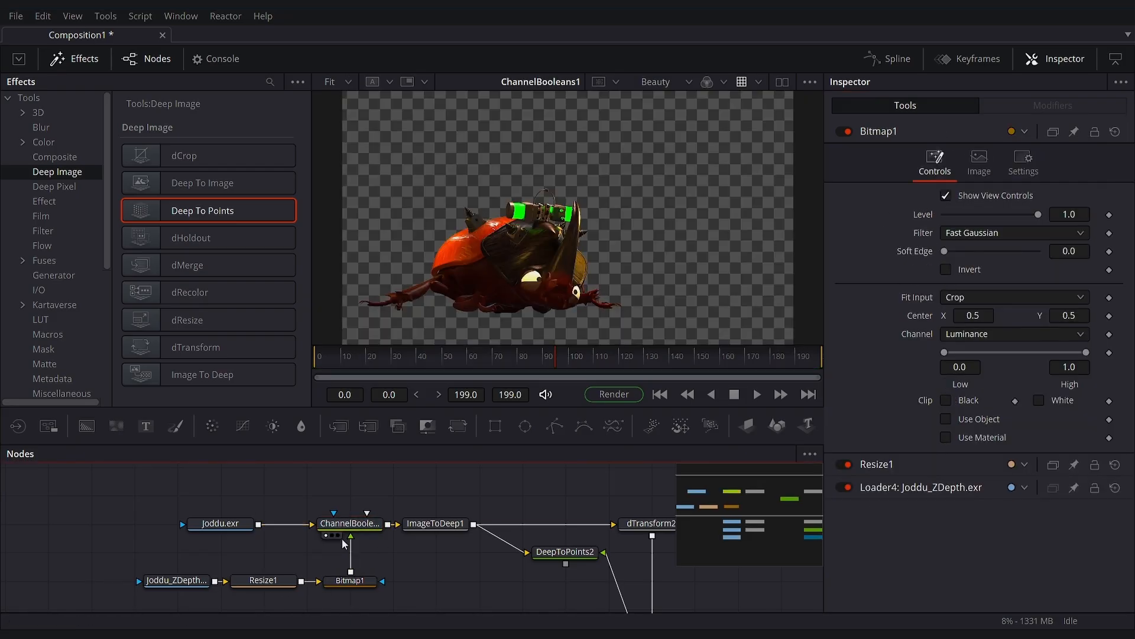
{"action": "left_click_drag", "start_coordinate": [435, 527], "coordinate": [454, 278]}
{"action": "left_click", "coordinate": [554, 552]}
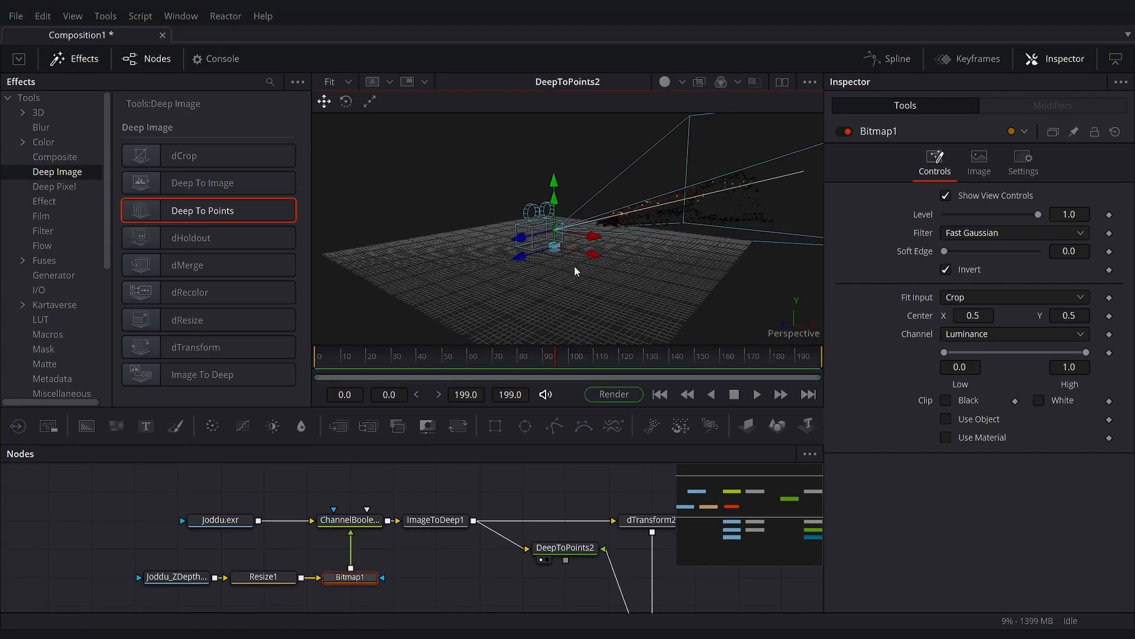
{"action": "left_click_drag", "start_coordinate": [567, 248], "coordinate": [726, 308]}
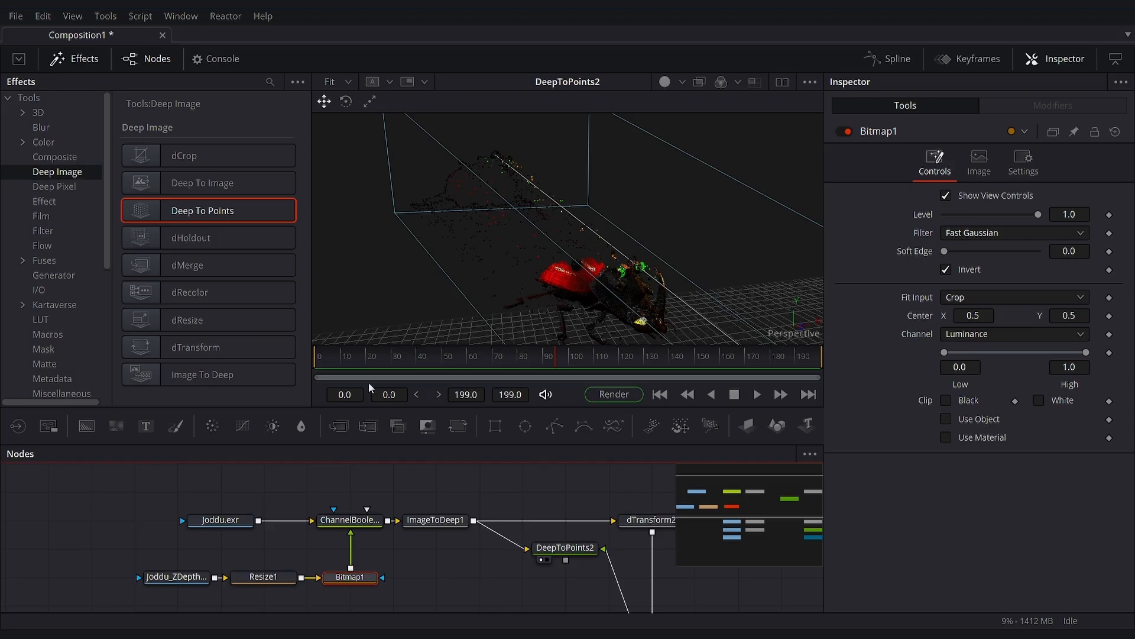
- Insert a dCrop node between ImageToDeep1 and DeepToPoints2 and set its Maximum Z to 31.7
{"action": "left_click_drag", "start_coordinate": [177, 155], "coordinate": [503, 541]}
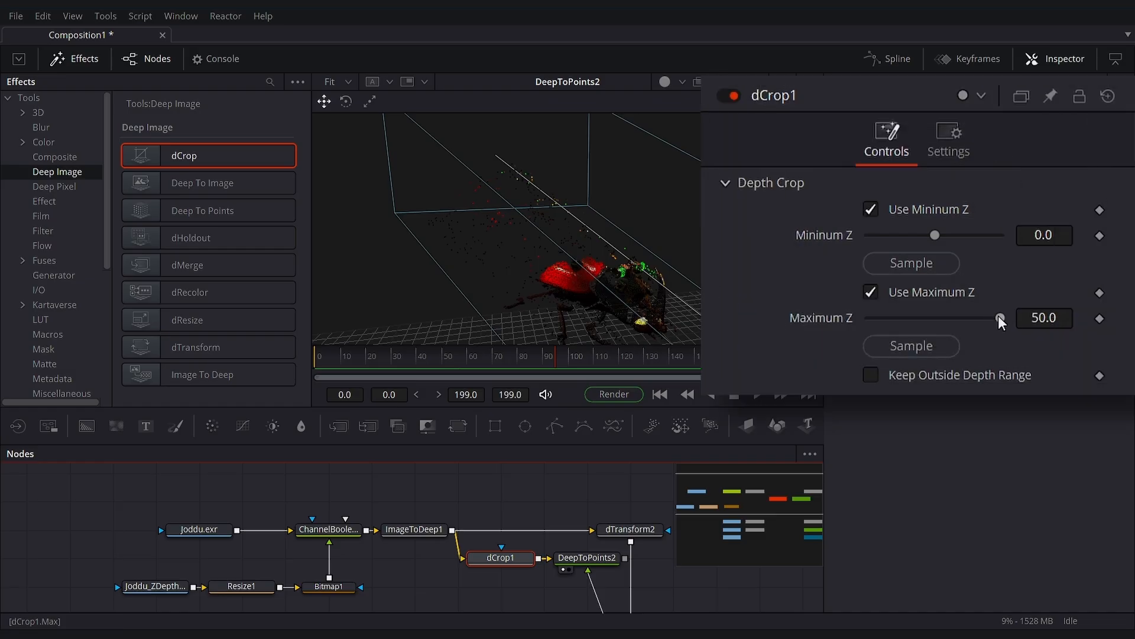
{"action": "left_click_drag", "start_coordinate": [998, 314], "coordinate": [974, 313]}
{"action": "left_click_drag", "start_coordinate": [517, 218], "coordinate": [420, 243]}
{"action": "scroll", "coordinate": [470, 239], "scroll_direction": "down", "scroll_amount": 5}
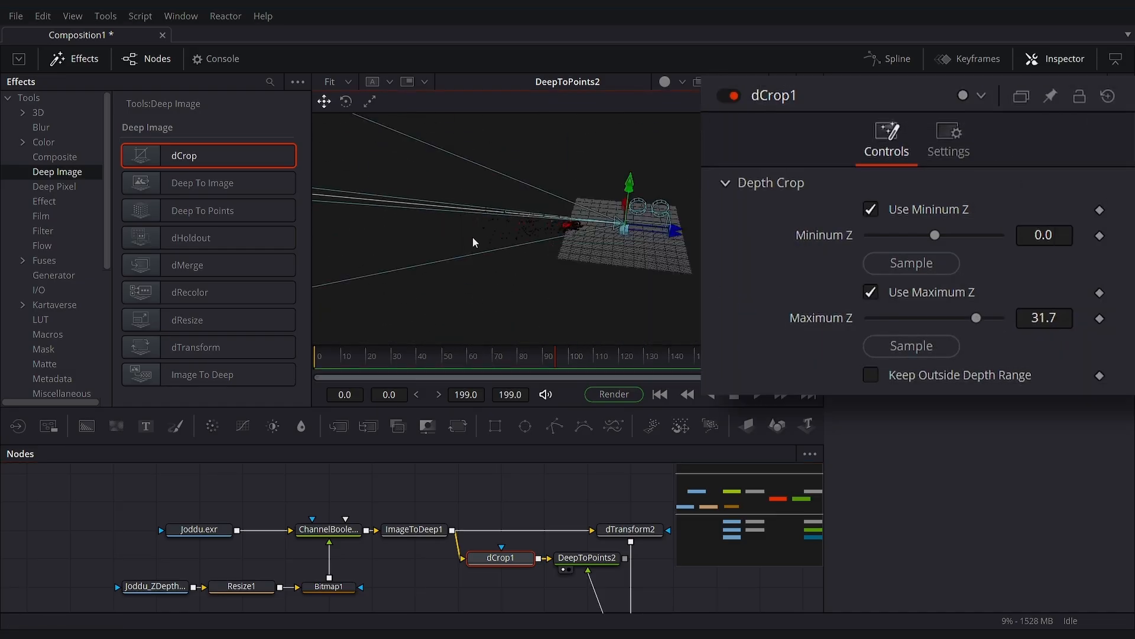
{"action": "scroll", "coordinate": [488, 243], "scroll_direction": "up", "scroll_amount": 4}
{"action": "left_click_drag", "start_coordinate": [489, 243], "coordinate": [511, 244]}
- Narrow dCrop1's depth range to Minimum Z 10.12 and Maximum Z 11.9
{"action": "left_click_drag", "start_coordinate": [974, 318], "coordinate": [950, 317]}
{"action": "left_click_drag", "start_coordinate": [935, 235], "coordinate": [949, 235]}
{"action": "left_click_drag", "start_coordinate": [1043, 236], "coordinate": [1077, 236]}
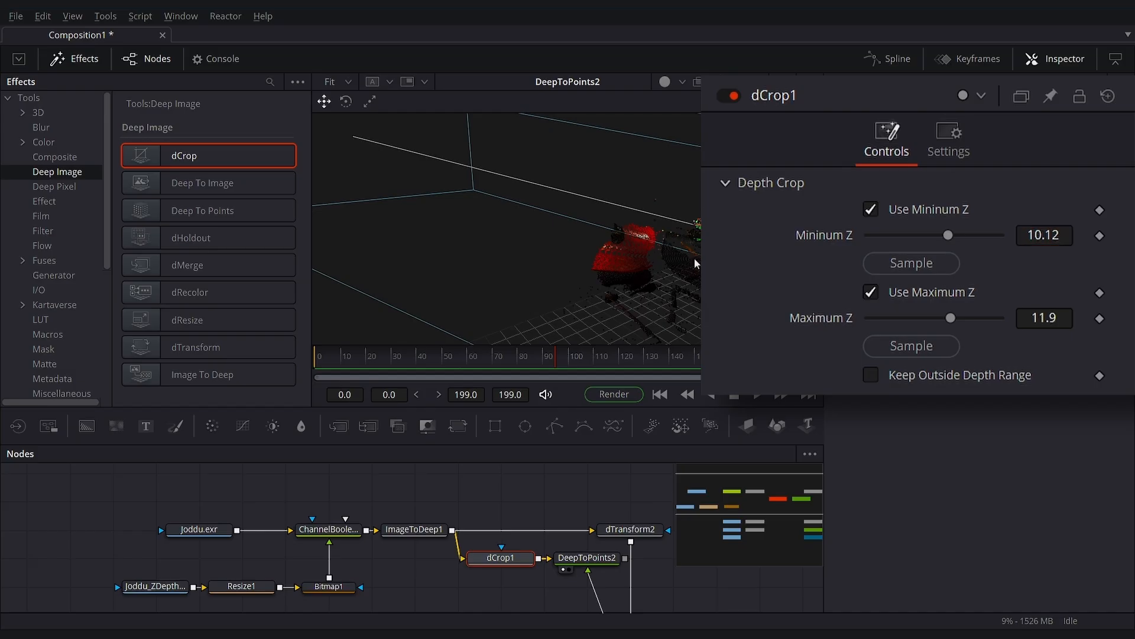
{"action": "left_click_drag", "start_coordinate": [724, 227], "coordinate": [754, 249]}
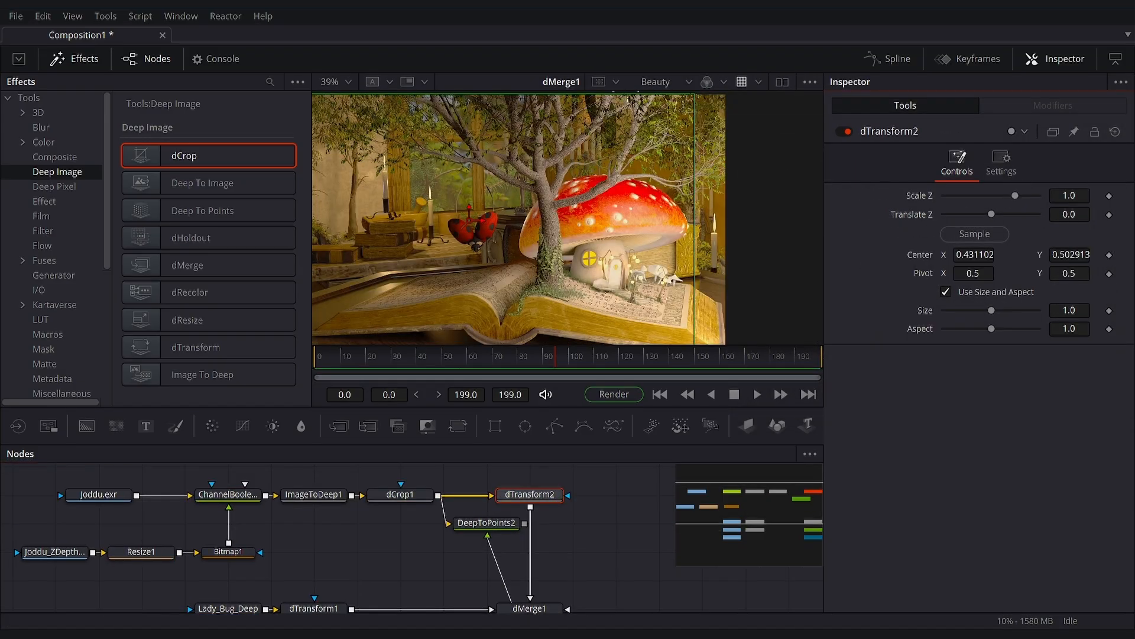
- Reposition the beetle with dTransform2 using Translate Z -10.0, Size 0.52 and a centre of about 0.427, 0.362
{"action": "double_click", "coordinate": [928, 260]}
{"action": "left_click_drag", "start_coordinate": [1069, 214], "coordinate": [1007, 214]}
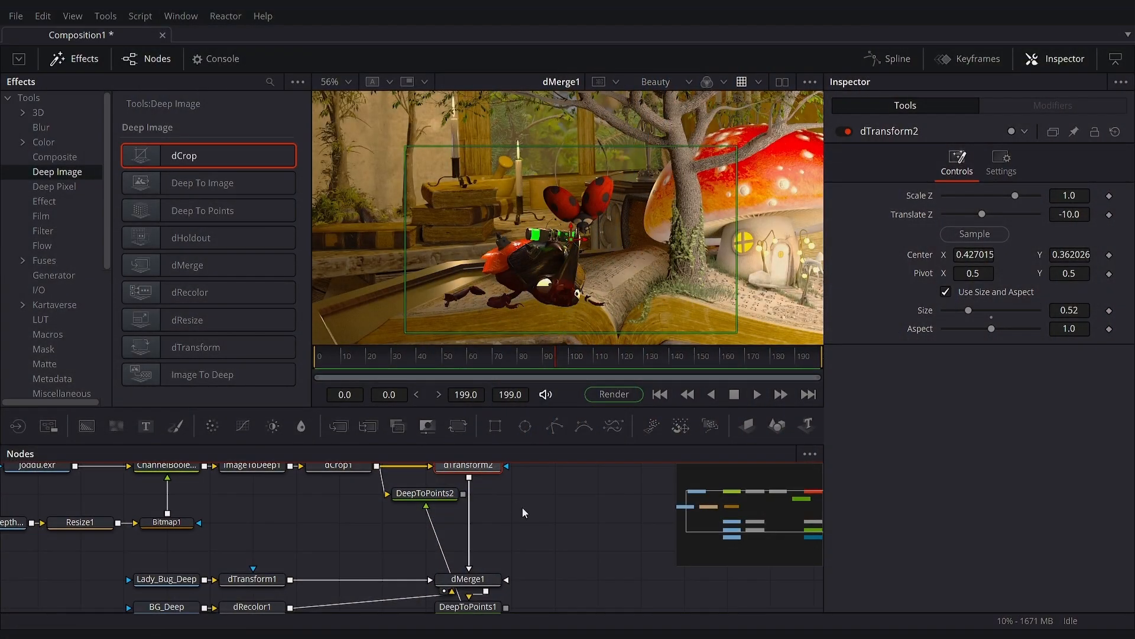
{"action": "left_click_drag", "start_coordinate": [523, 508], "coordinate": [499, 468]}
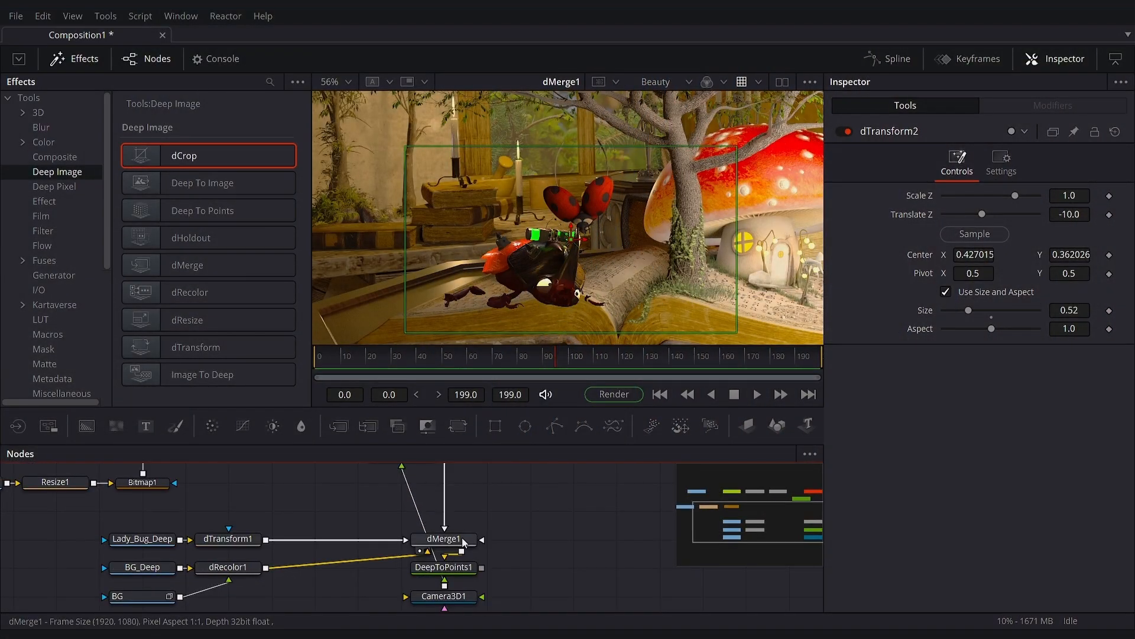
{"action": "left_click_drag", "start_coordinate": [528, 254], "coordinate": [491, 239]}
{"action": "left_click", "coordinate": [342, 84]}
{"action": "left_click", "coordinate": [332, 98]}
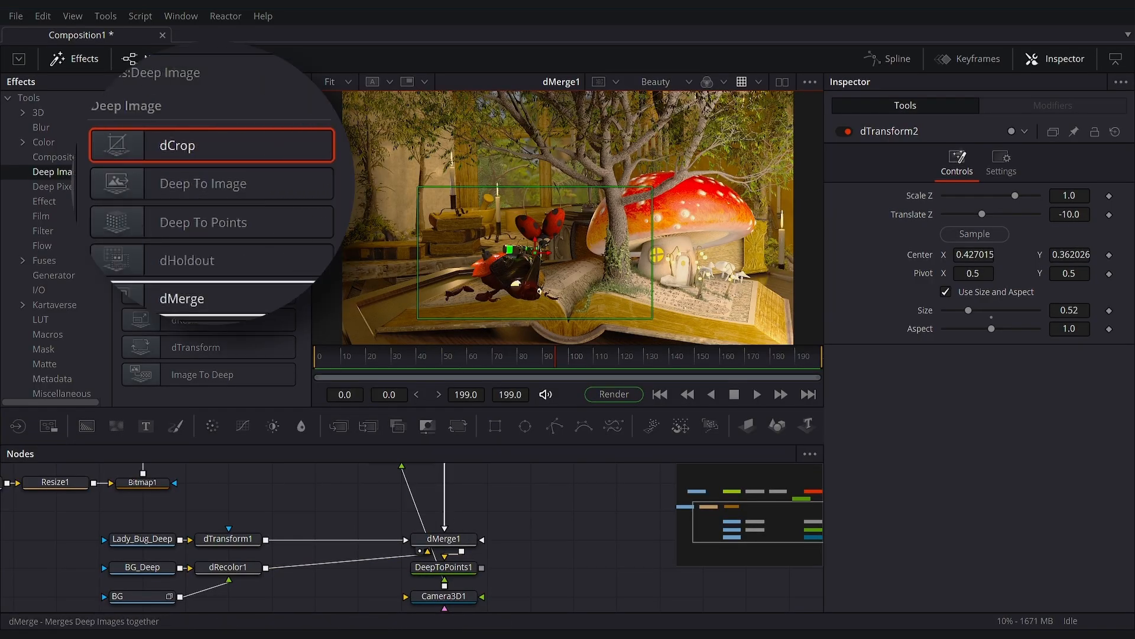
- Add a Deep To Image node after dMerge1 and display its flattened output fitted in the viewer
{"action": "left_click_drag", "start_coordinate": [175, 212], "coordinate": [578, 533]}
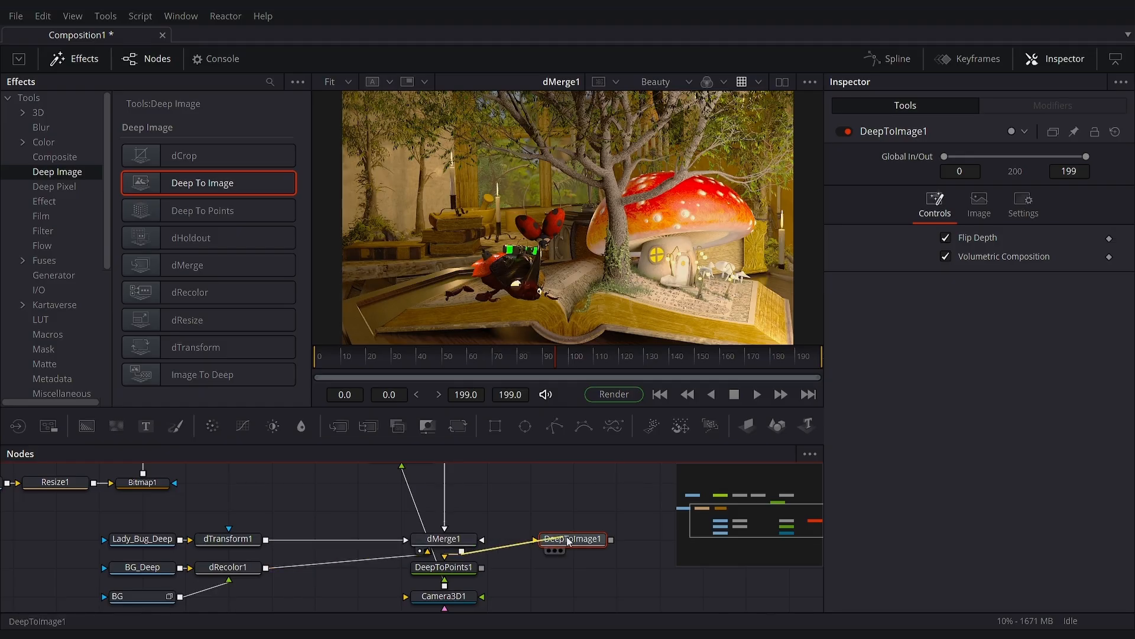
{"action": "left_click_drag", "start_coordinate": [566, 537], "coordinate": [573, 539]}
{"action": "key", "text": "1"}
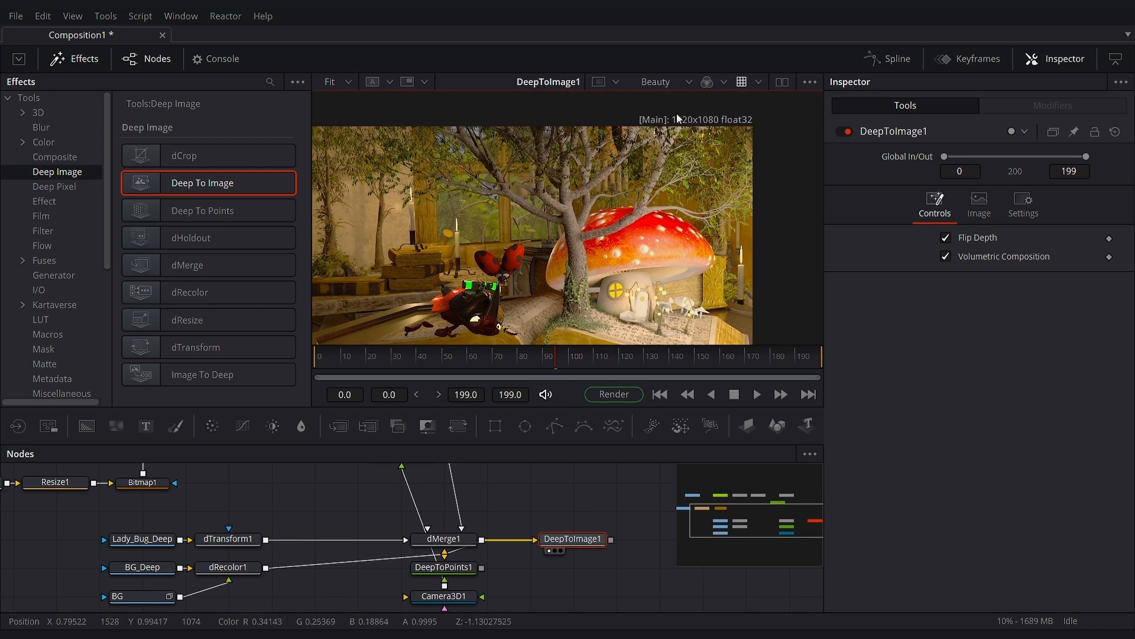
{"action": "left_click_drag", "start_coordinate": [660, 96], "coordinate": [770, 136]}
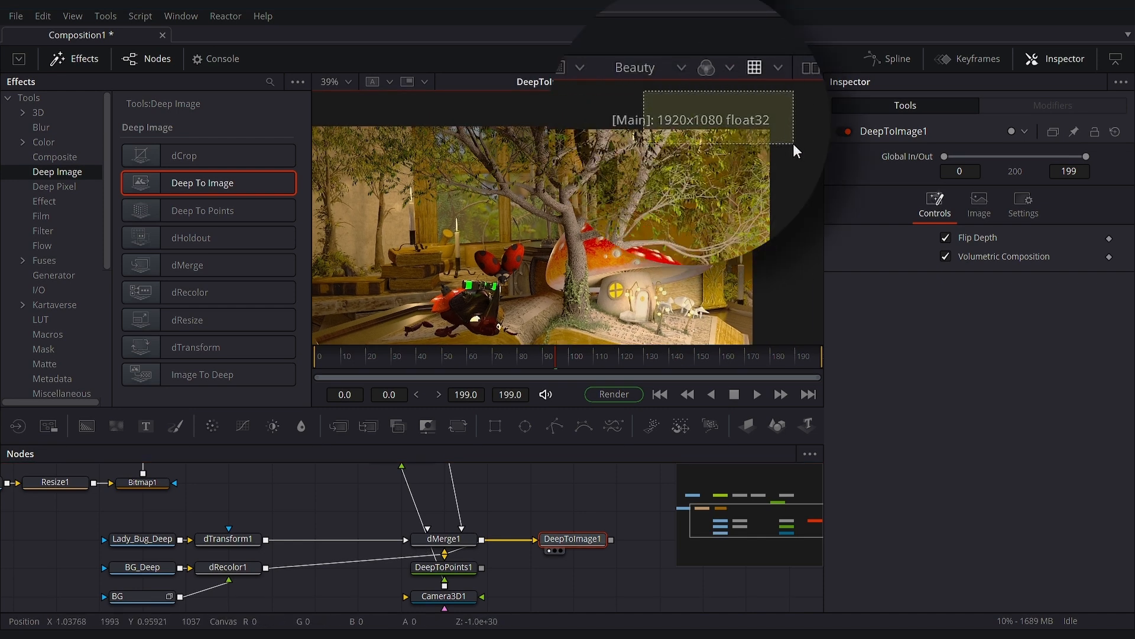
{"action": "left_click", "coordinate": [348, 82]}
{"action": "left_click", "coordinate": [347, 103]}
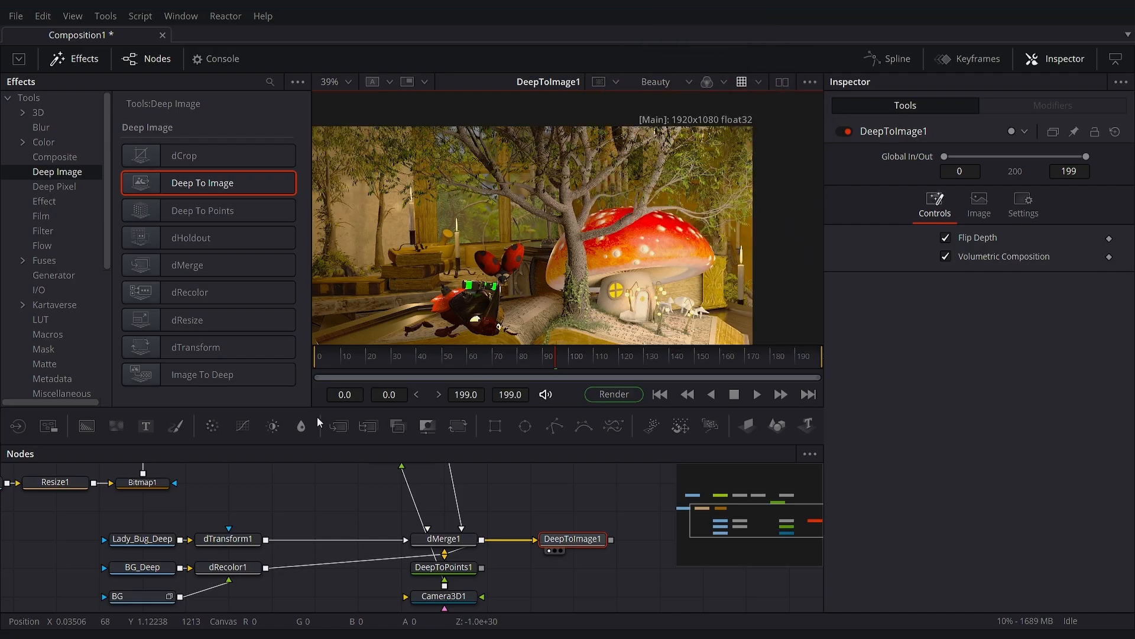
- Add a Color Corrector after DeepToImage1 and adjust its master colour tint
{"action": "left_click_drag", "start_coordinate": [212, 426], "coordinate": [615, 544]}
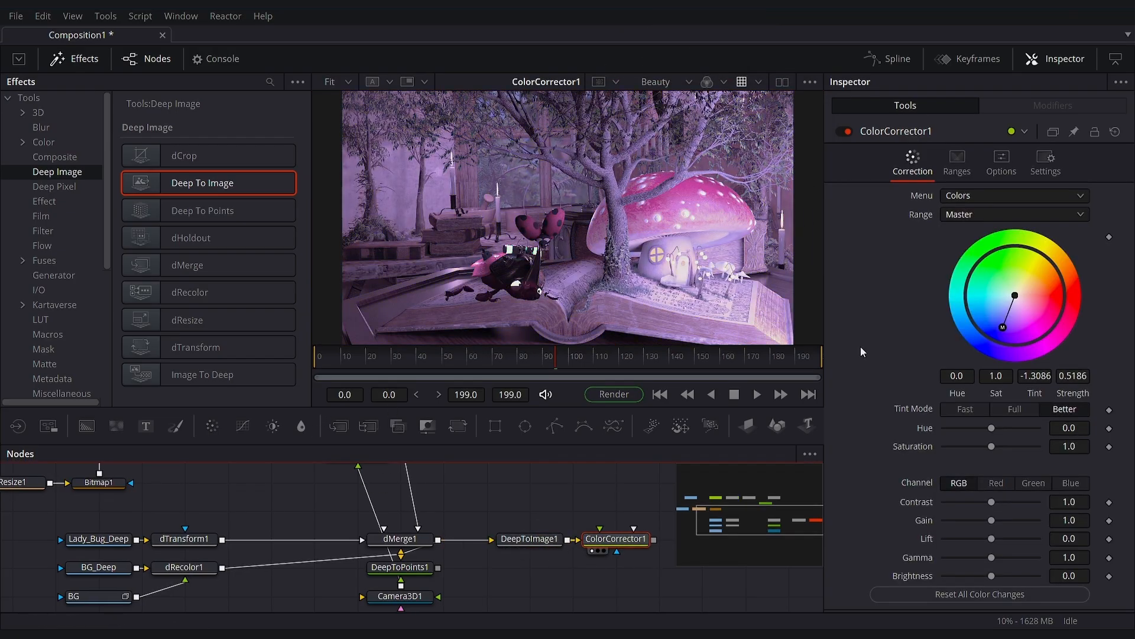
{"action": "left_click_drag", "start_coordinate": [1001, 329], "coordinate": [1018, 292]}
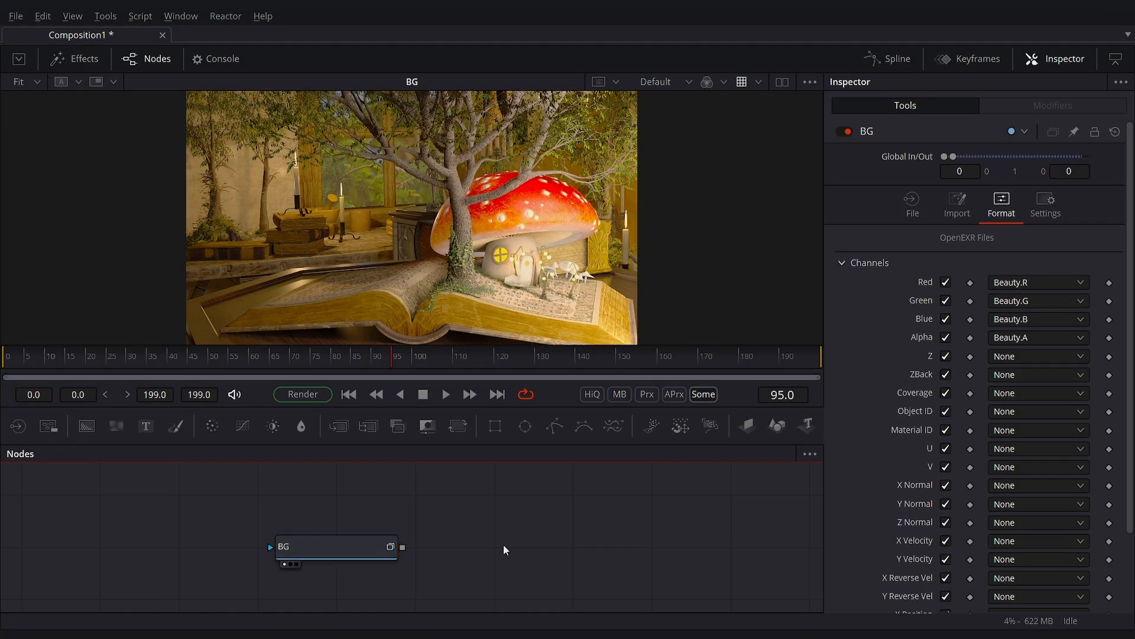
- Duplicate the BG loader and map the copy's red, green and blue channels to the Emitter pass
{"action": "key", "text": "ctrl+c"}
{"action": "key", "text": "ctrl+v"}
{"action": "left_click", "coordinate": [1001, 204]}
{"action": "left_click", "coordinate": [1038, 282]}
{"action": "scroll", "coordinate": [1033, 308], "scroll_direction": "down", "scroll_amount": 3}
{"action": "left_click", "coordinate": [1031, 347]}
{"action": "left_click", "coordinate": [1029, 300]}
{"action": "scroll", "coordinate": [1029, 331], "scroll_direction": "down", "scroll_amount": 8}
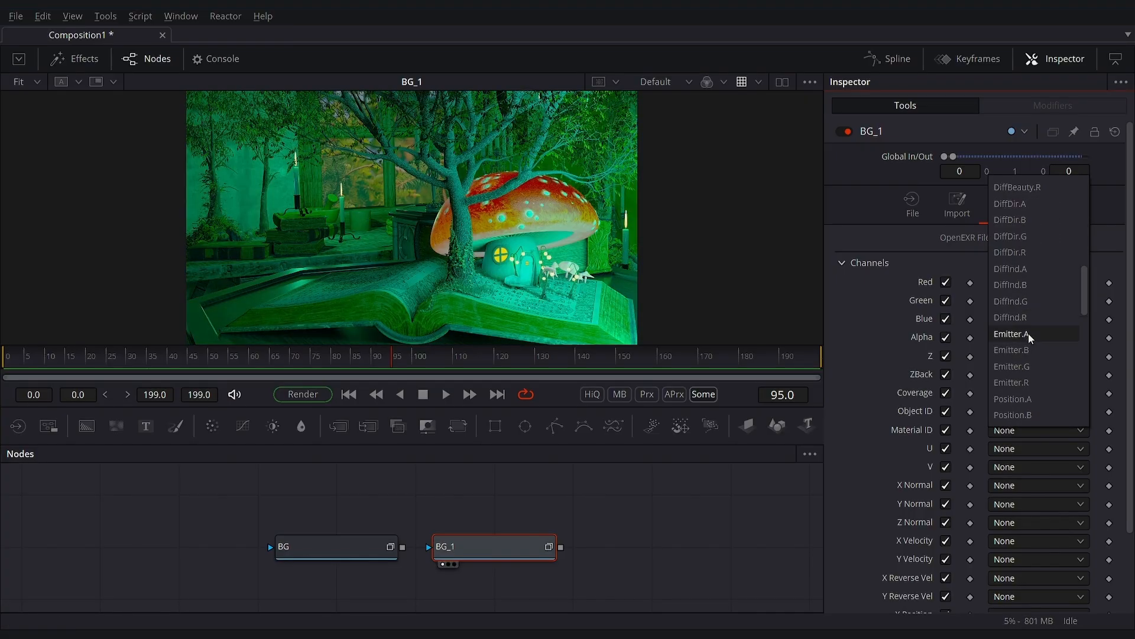
{"action": "left_click", "coordinate": [1029, 365]}
{"action": "left_click", "coordinate": [1030, 320]}
{"action": "scroll", "coordinate": [1032, 349], "scroll_direction": "down", "scroll_amount": 9}
{"action": "left_click", "coordinate": [1029, 339]}
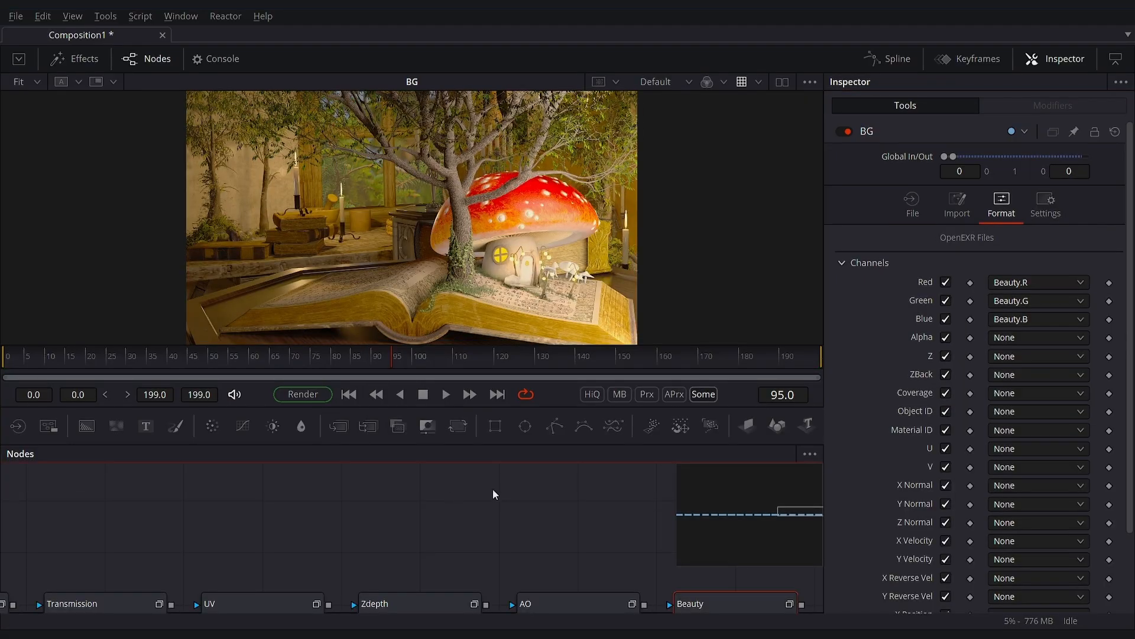
- Examine the EXR channels available for the BG loader's red channel
{"action": "scroll", "coordinate": [515, 514], "scroll_direction": "down", "scroll_amount": 12}
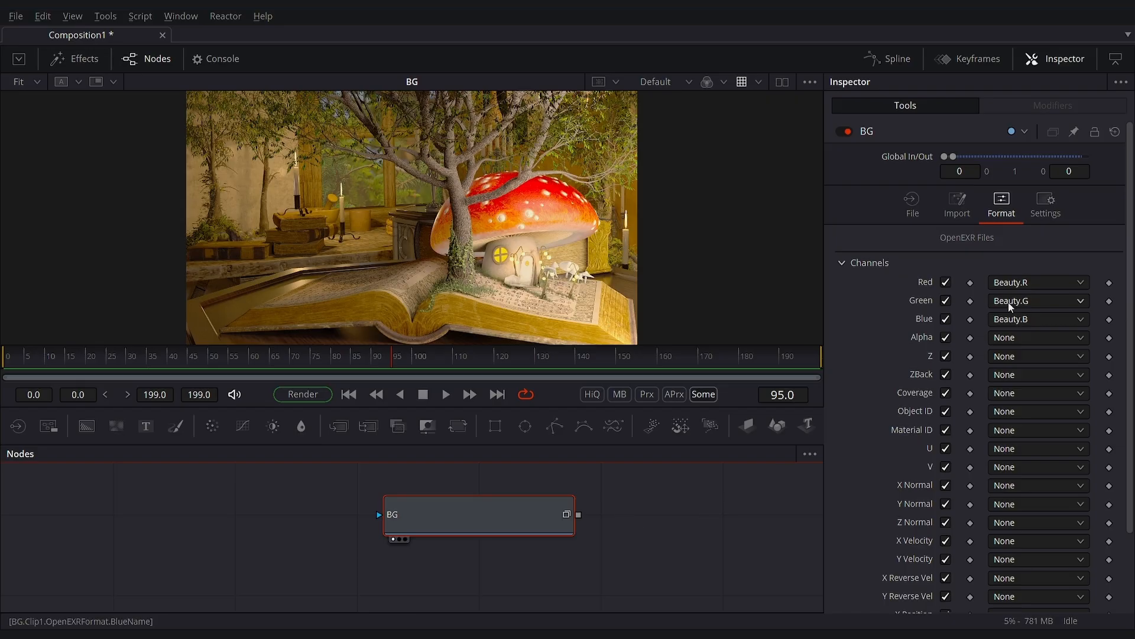
{"action": "left_click", "coordinate": [1007, 282]}
{"action": "left_click", "coordinate": [699, 516]}
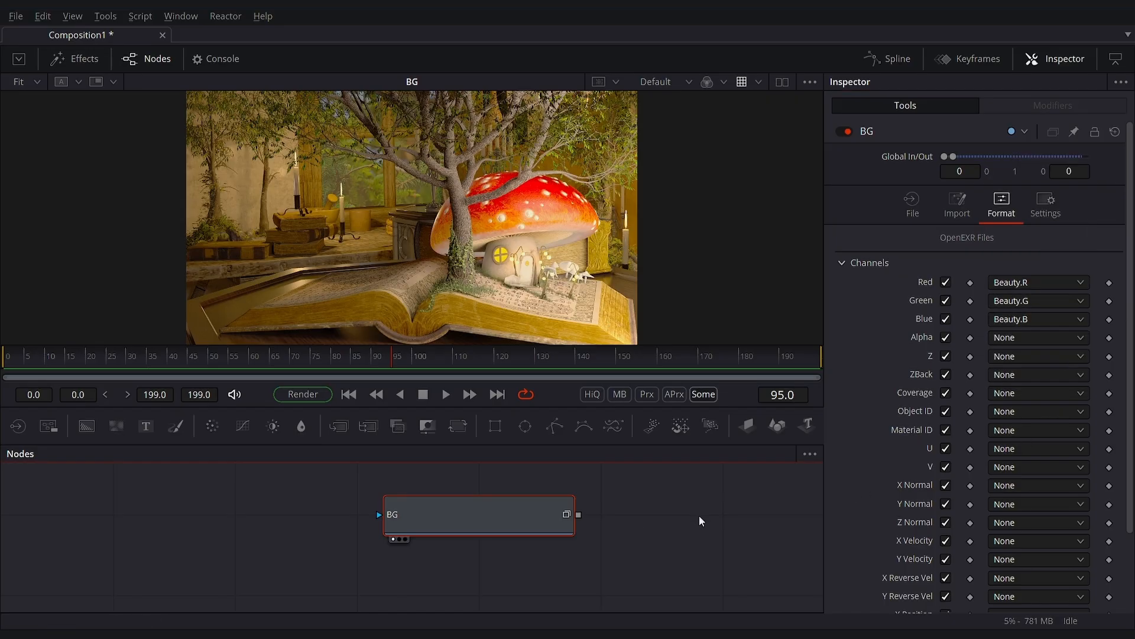
{"action": "left_click", "coordinate": [1014, 281]}
{"action": "left_click", "coordinate": [843, 289]}
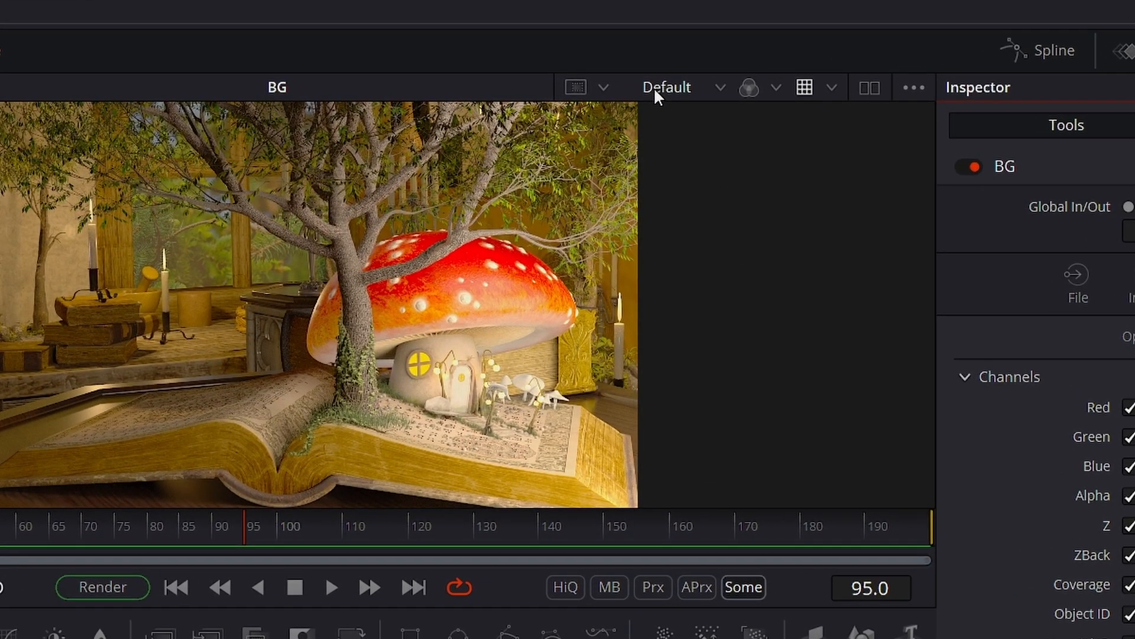
- View the Emitter, CryptoMat and AO layers of the BG loader, then return the viewer to the Default layer
{"action": "left_click", "coordinate": [717, 91]}
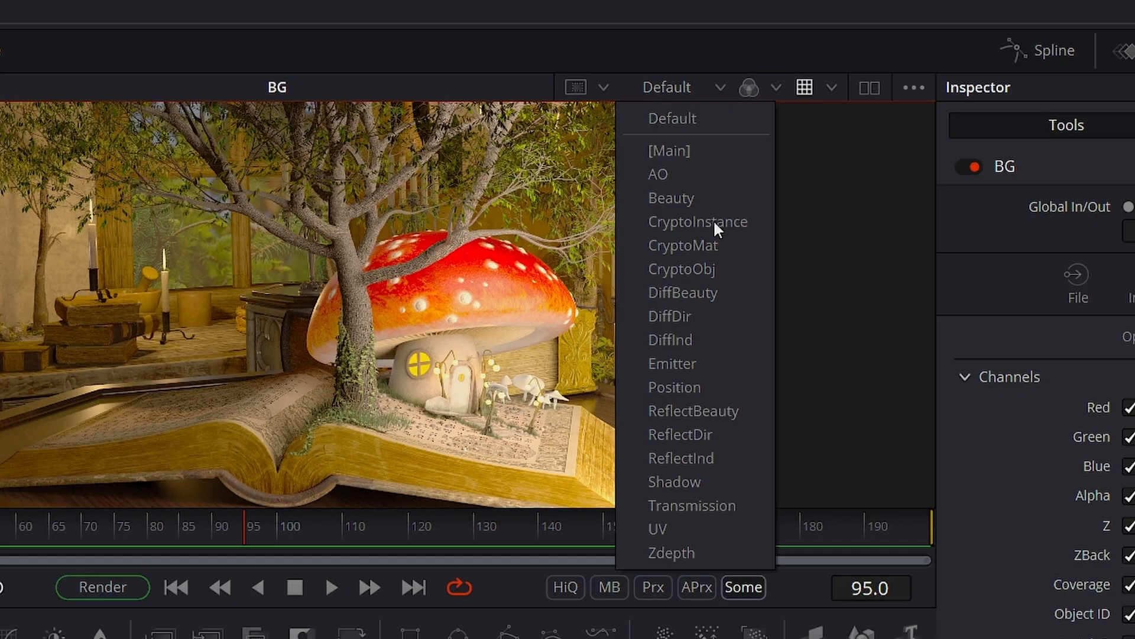
{"action": "left_click", "coordinate": [689, 363]}
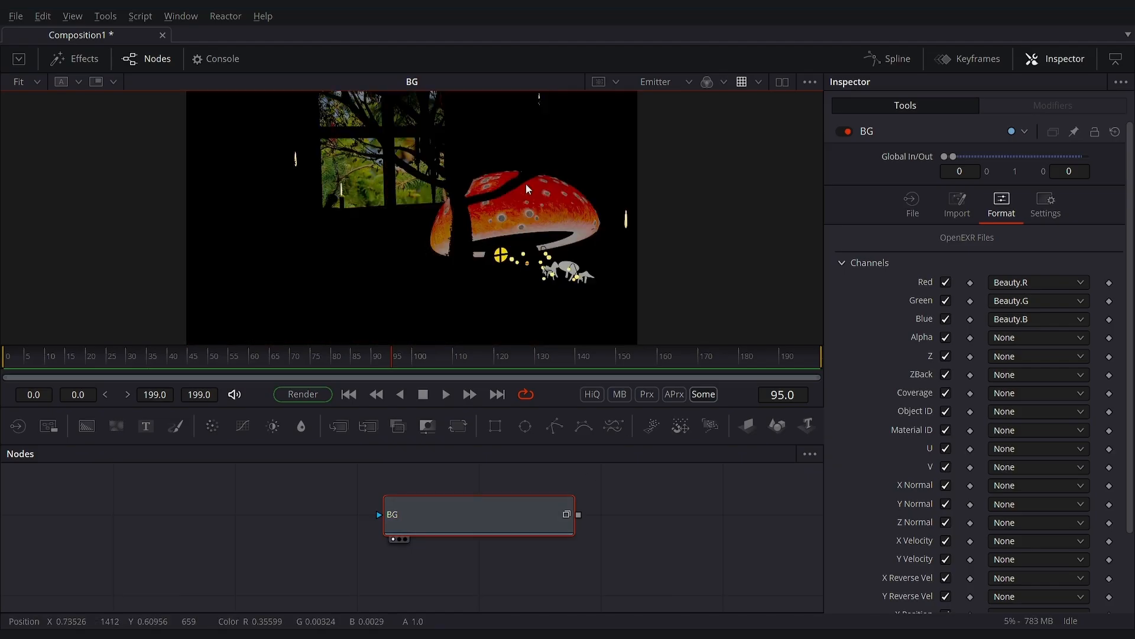
{"action": "left_click", "coordinate": [688, 83]}
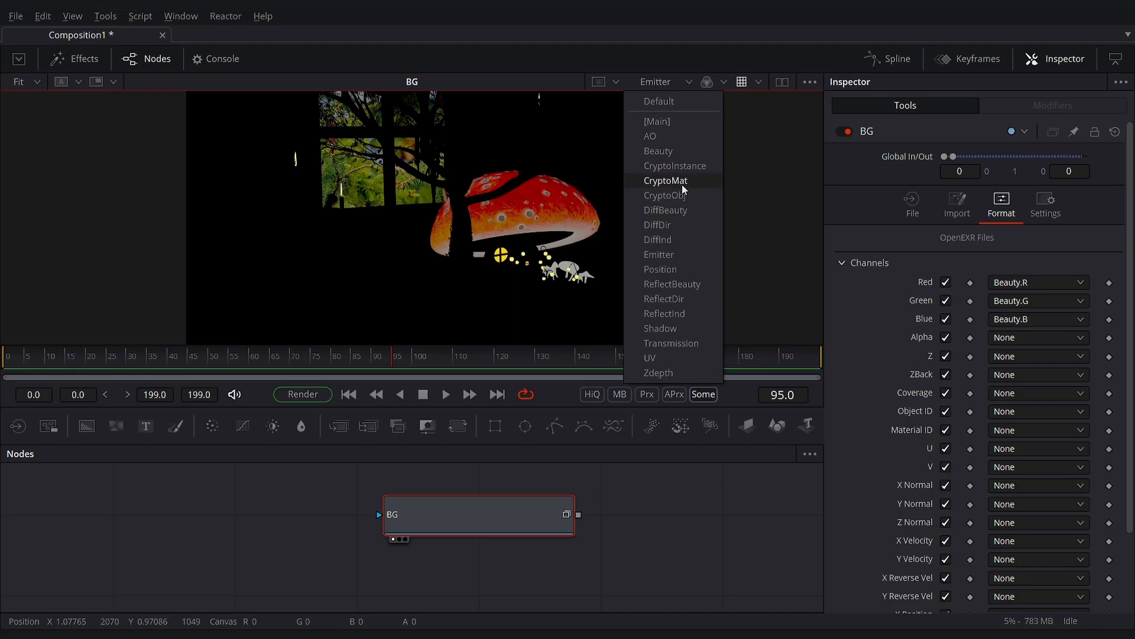
{"action": "left_click", "coordinate": [683, 180]}
{"action": "left_click", "coordinate": [689, 81]}
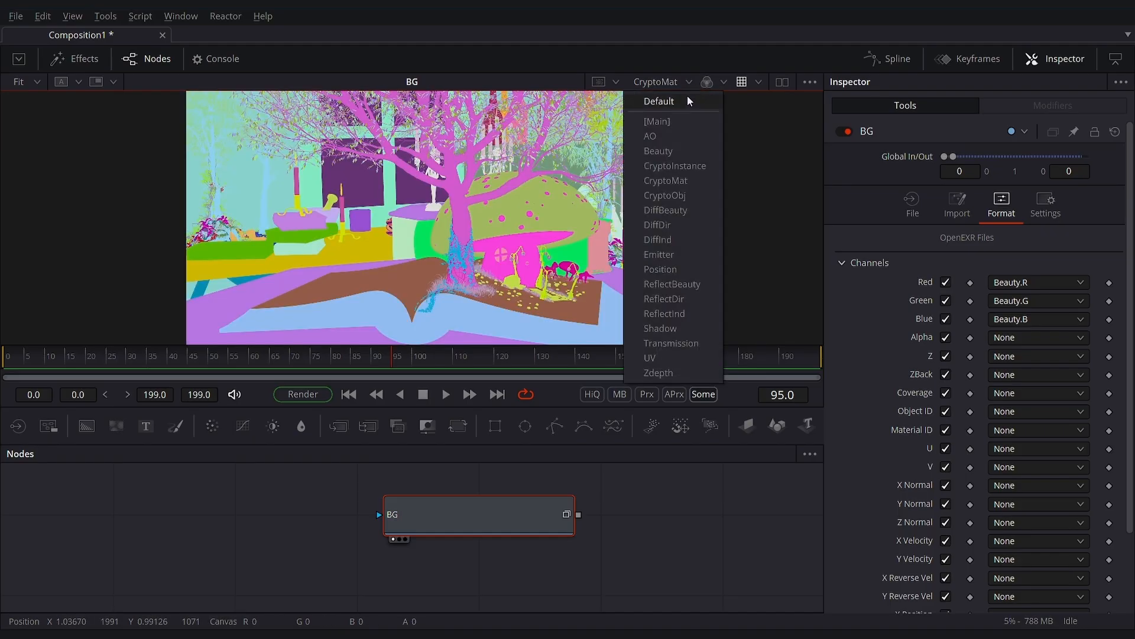
{"action": "left_click", "coordinate": [662, 135]}
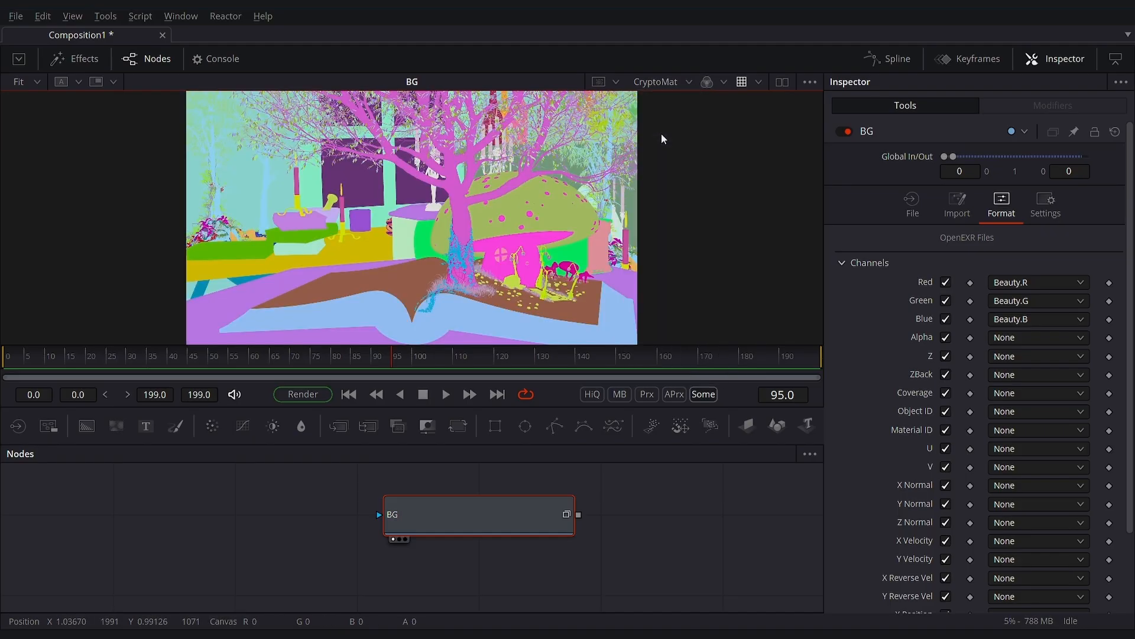
{"action": "left_click", "coordinate": [691, 80]}
{"action": "left_click", "coordinate": [688, 101]}
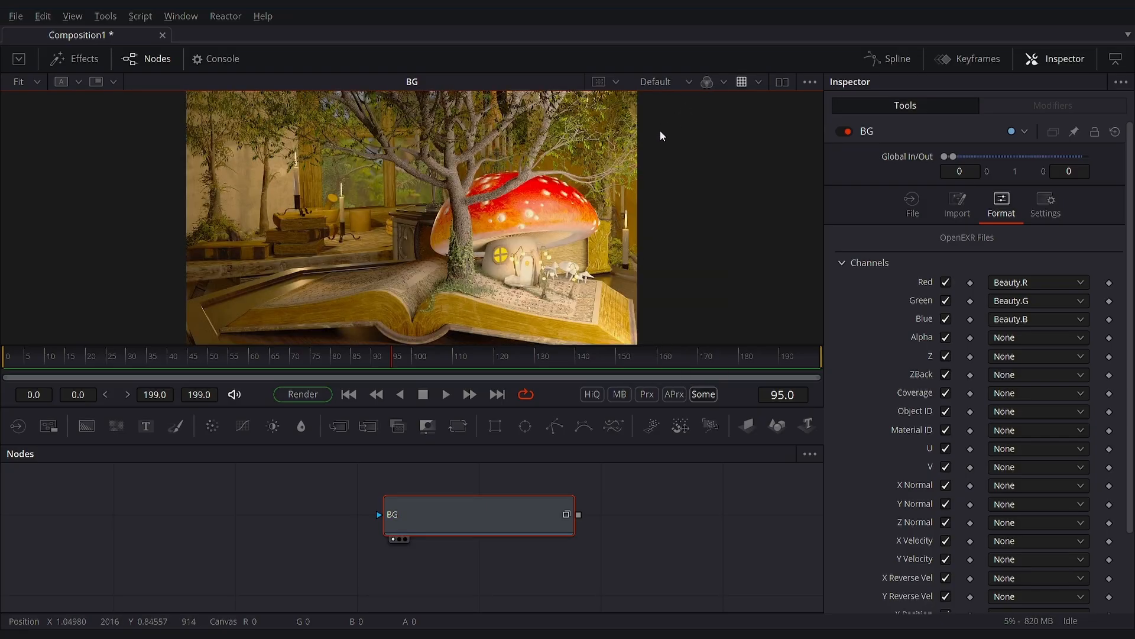
{"action": "left_click_drag", "start_coordinate": [477, 496], "coordinate": [395, 524]}
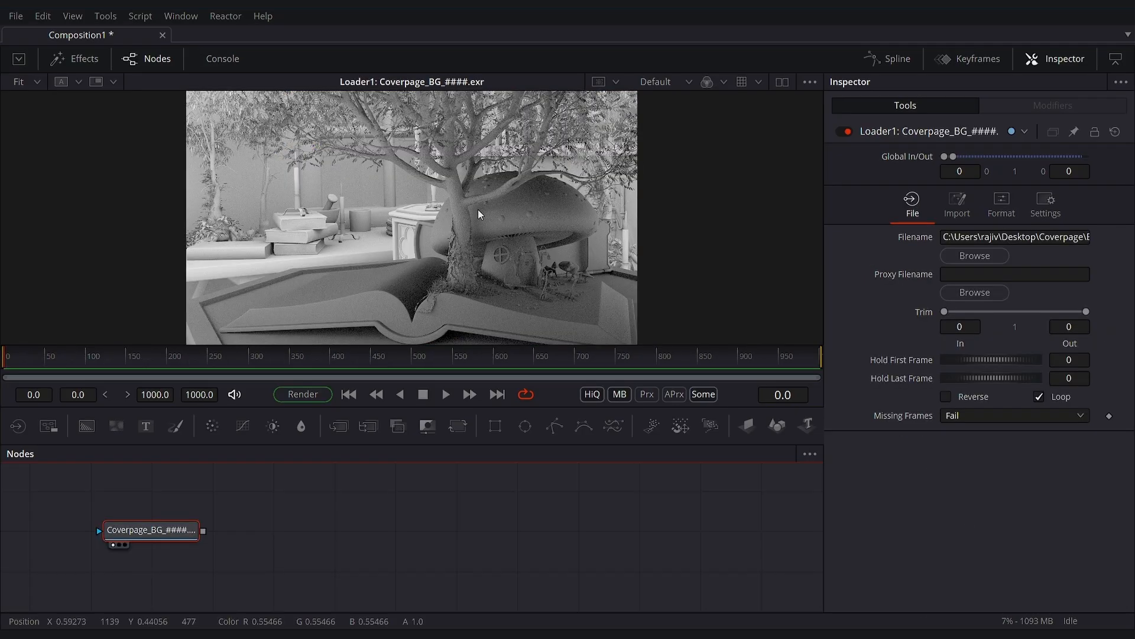
- Add a Soft Glow node after the Coverpage_BG loader and display its result
{"action": "key", "text": "shift+space"}
{"action": "type", "text": "soft"}
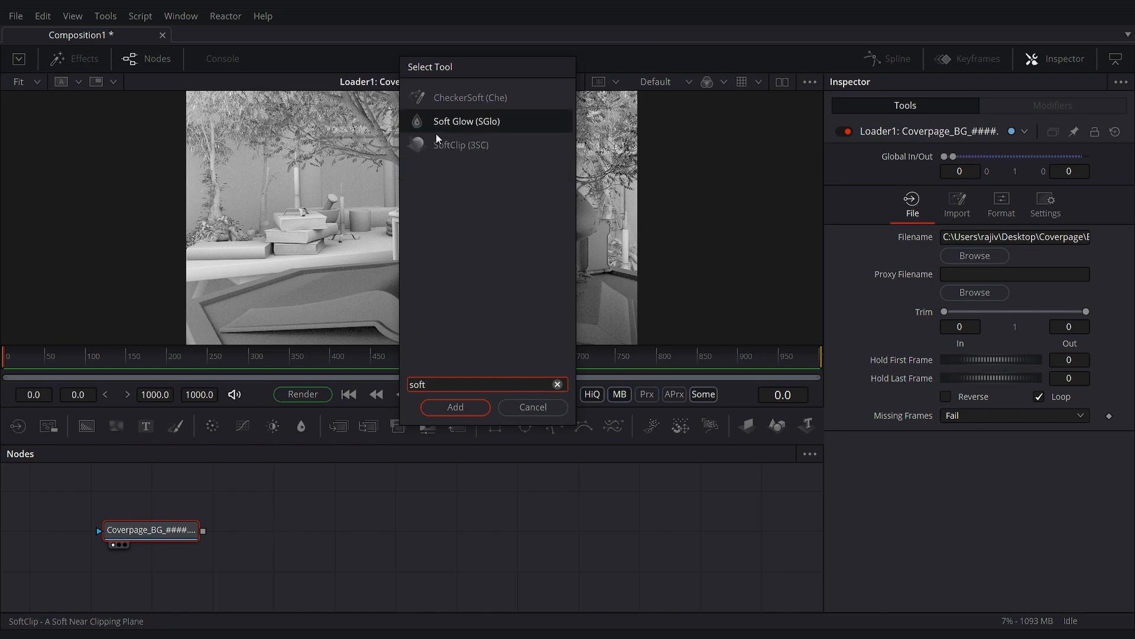
{"action": "left_click", "coordinate": [448, 123]}
{"action": "left_click", "coordinate": [438, 409]}
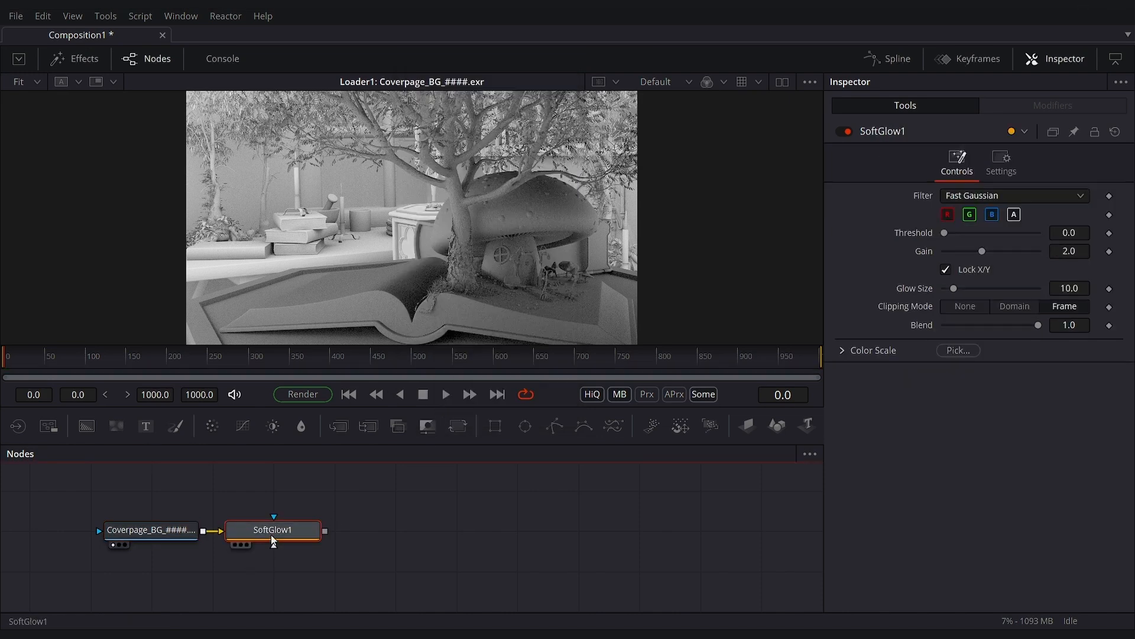
{"action": "key", "text": "1"}
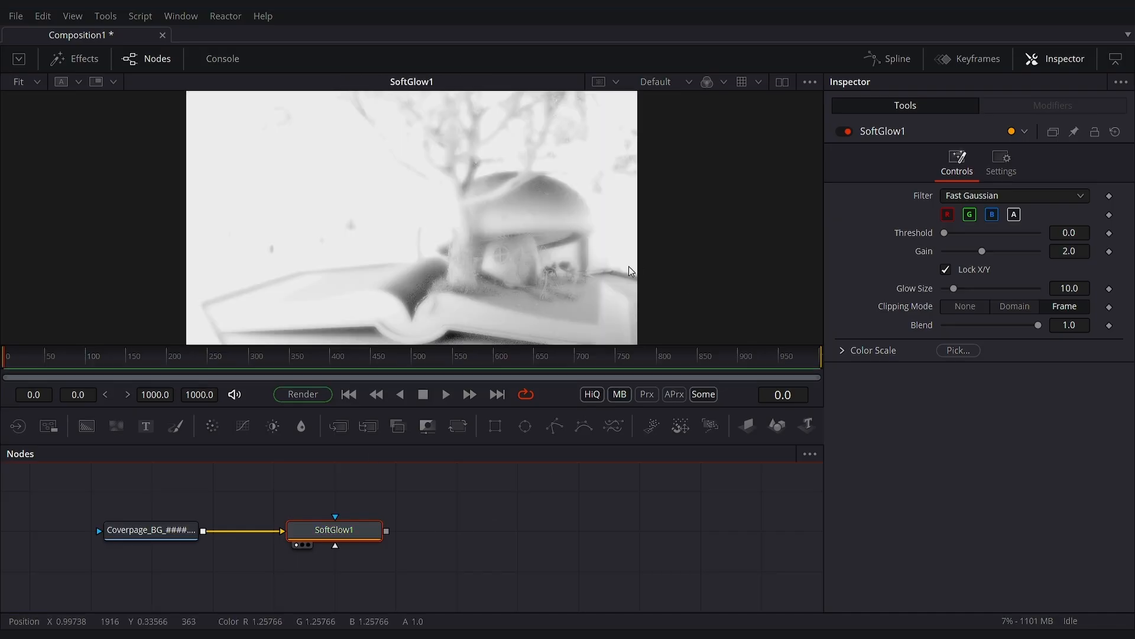
- Set SoftGlow1's Input Layer to Beauty and return to its glow controls
{"action": "left_click", "coordinate": [1001, 169]}
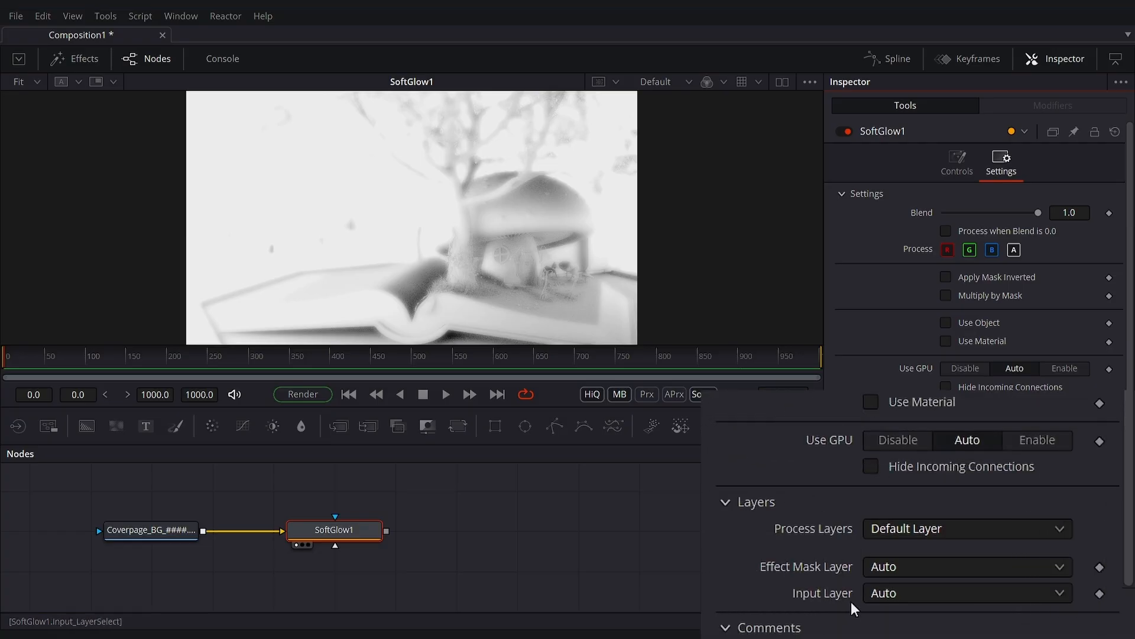
{"action": "left_click", "coordinate": [876, 592]}
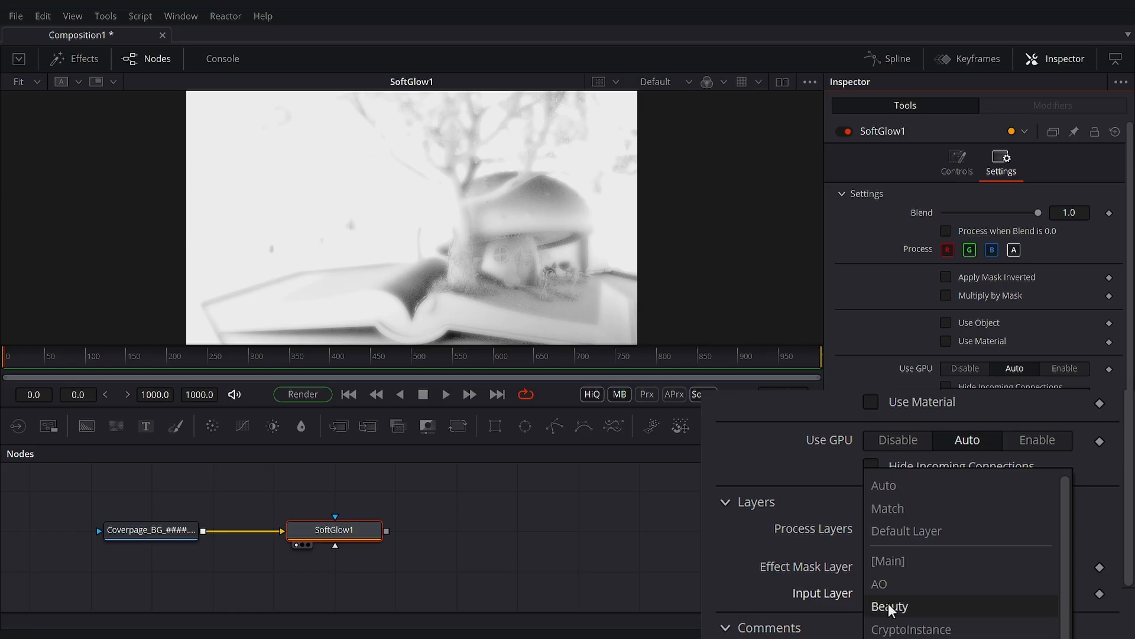
{"action": "left_click", "coordinate": [888, 606]}
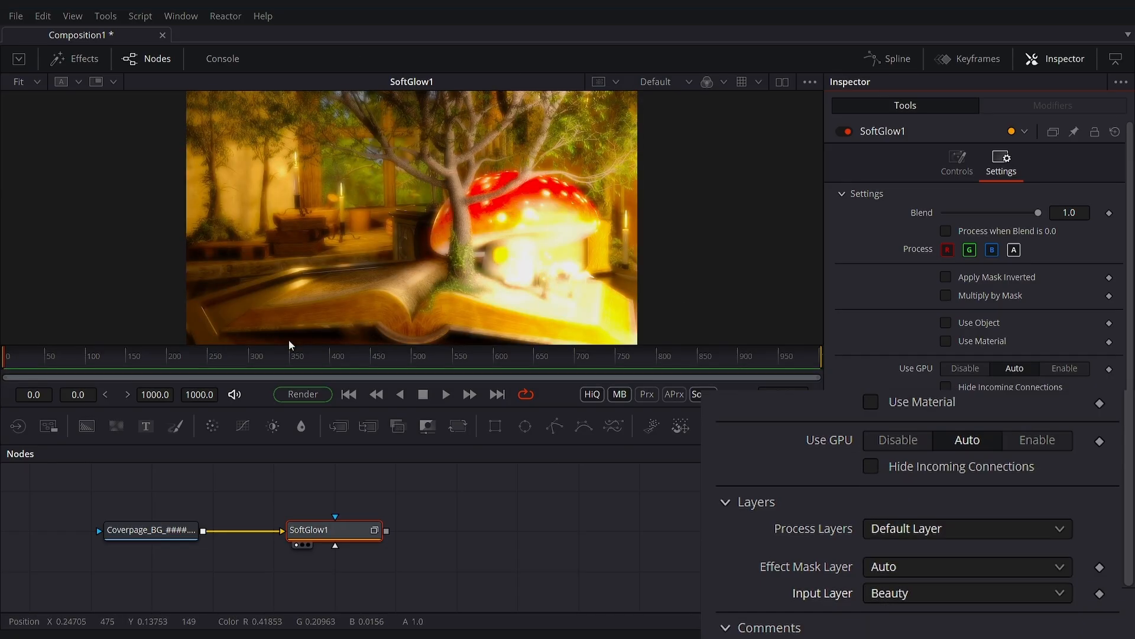
{"action": "left_click", "coordinate": [959, 168]}
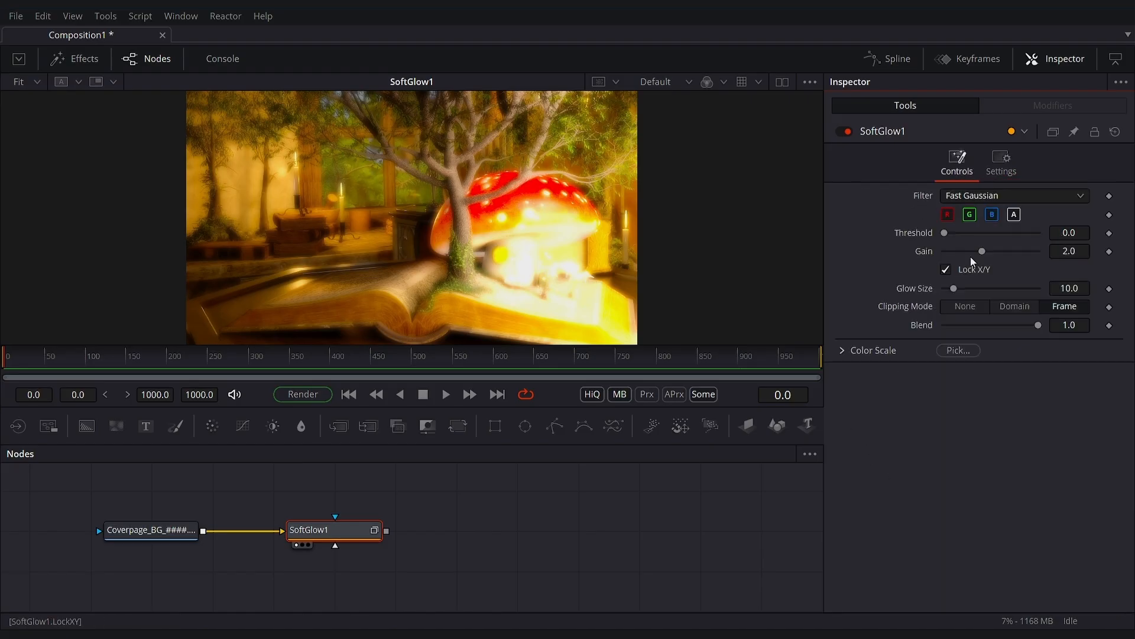
- Set SoftGlow1's threshold to about 0.622, gain to about 4.488 and glow size to 11, and inspect the glow up close
{"action": "left_click_drag", "start_coordinate": [946, 233], "coordinate": [1026, 251]}
{"action": "left_click_drag", "start_coordinate": [955, 288], "coordinate": [955, 286]}
{"action": "scroll", "coordinate": [475, 237], "scroll_direction": "up", "scroll_amount": 3}
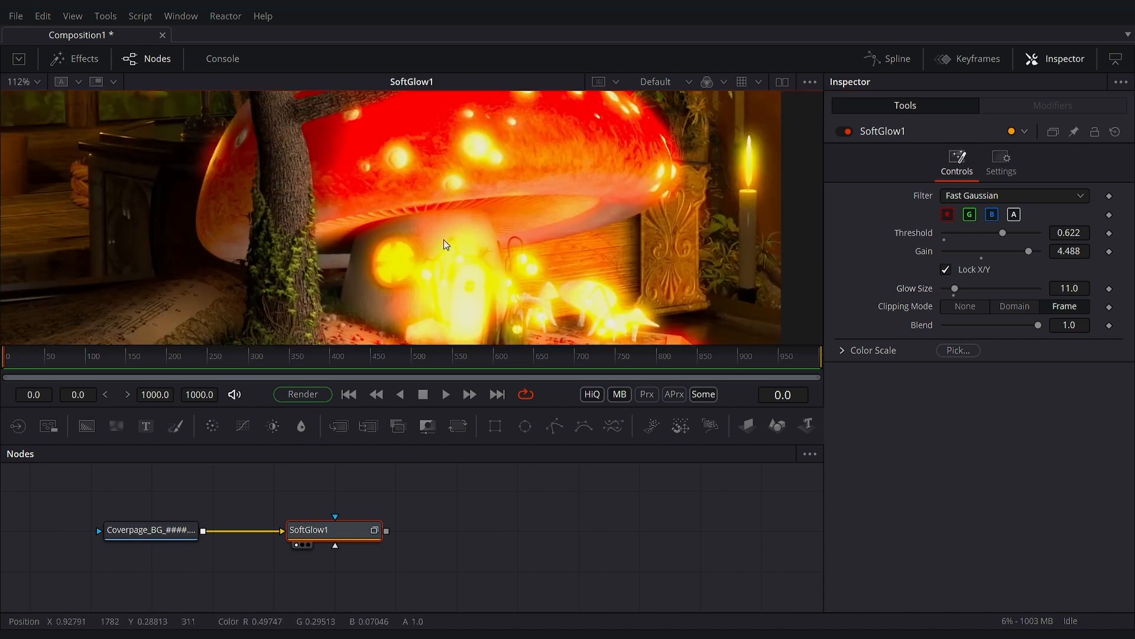
{"action": "scroll", "coordinate": [437, 248], "scroll_direction": "down", "scroll_amount": 2}
{"action": "scroll", "coordinate": [525, 231], "scroll_direction": "down", "scroll_amount": 4}
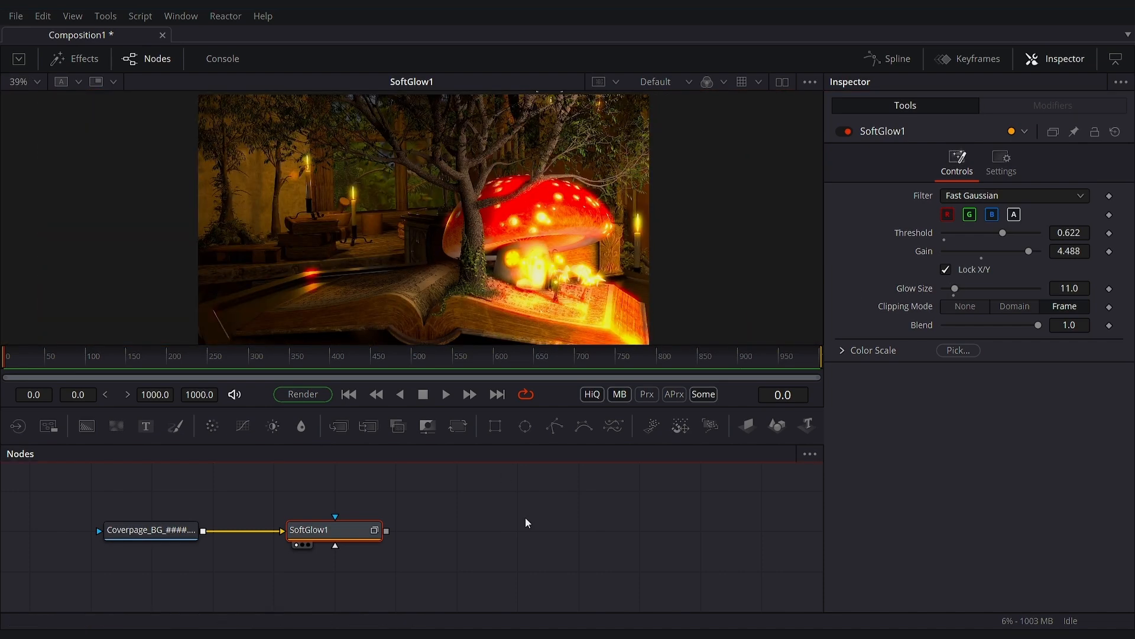
- Add a MultiMerge node below the Coverpage_BG loader, connect the loader as its background and display the result
{"action": "left_click", "coordinate": [378, 432]}
{"action": "left_click_drag", "start_coordinate": [525, 534], "coordinate": [241, 585]}
{"action": "left_click_drag", "start_coordinate": [242, 585], "coordinate": [431, 546]}
{"action": "left_click_drag", "start_coordinate": [414, 536], "coordinate": [348, 576]}
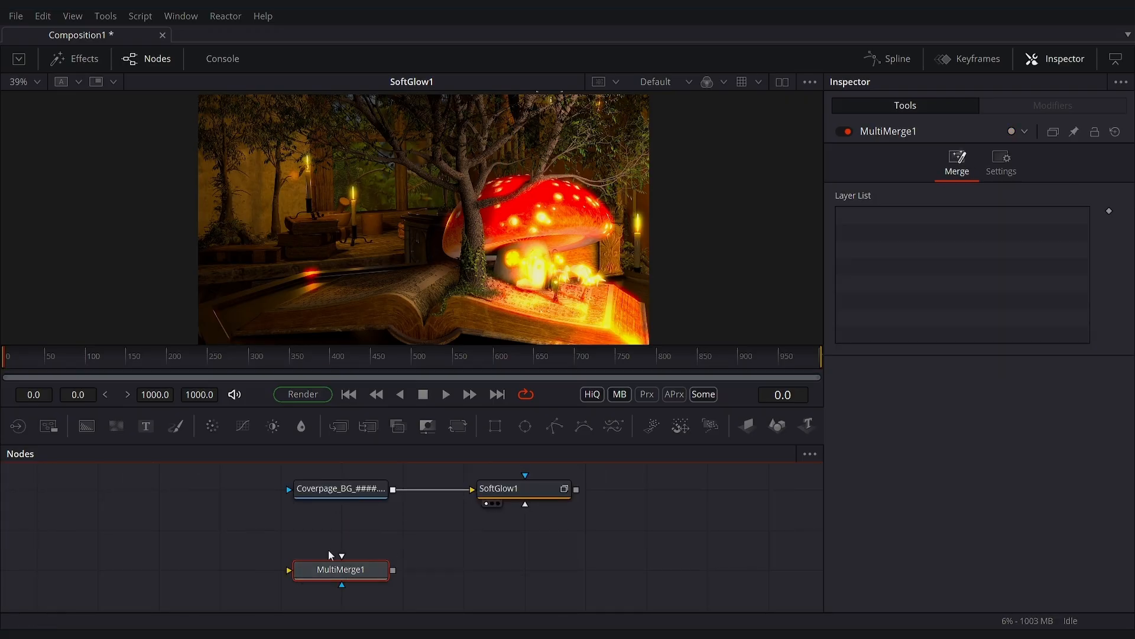
{"action": "left_click_drag", "start_coordinate": [393, 490], "coordinate": [366, 584]}
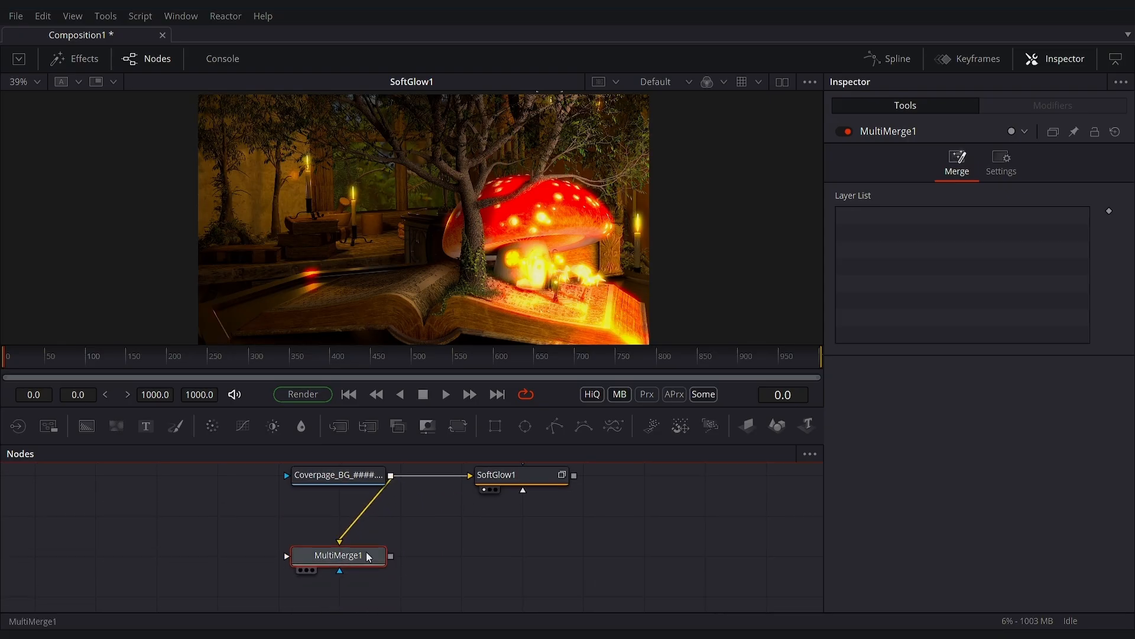
{"action": "key", "text": "1"}
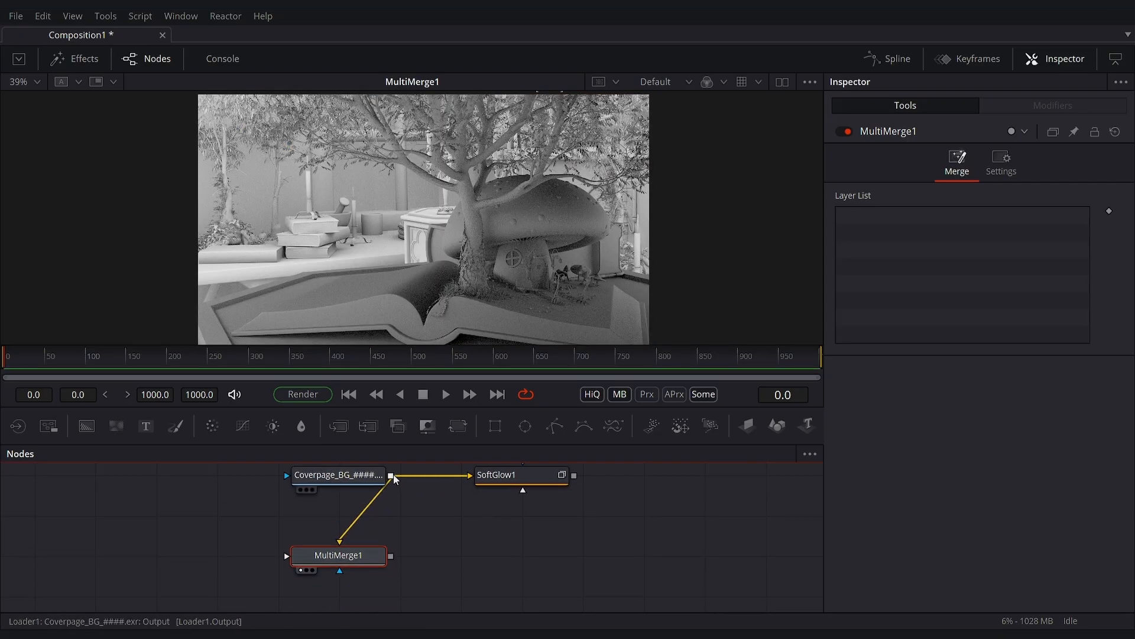
- Connect the Coverpage_BG loader to MultiMerge1 again as a foreground and set that layer to Beauty
{"action": "left_click_drag", "start_coordinate": [395, 479], "coordinate": [371, 556]}
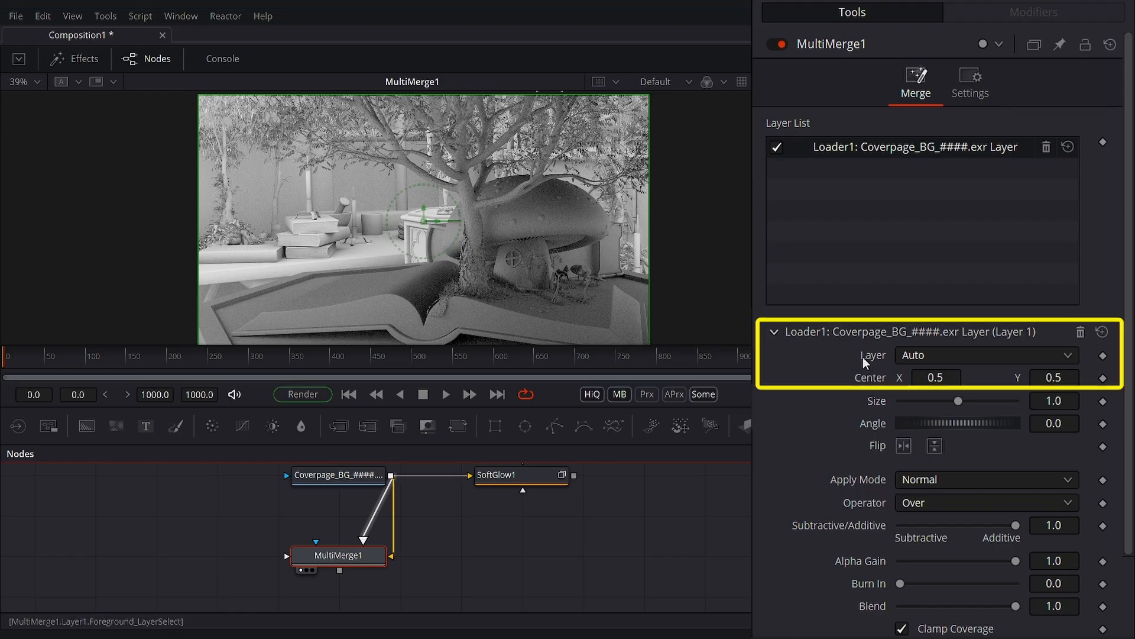
{"action": "left_click", "coordinate": [935, 358]}
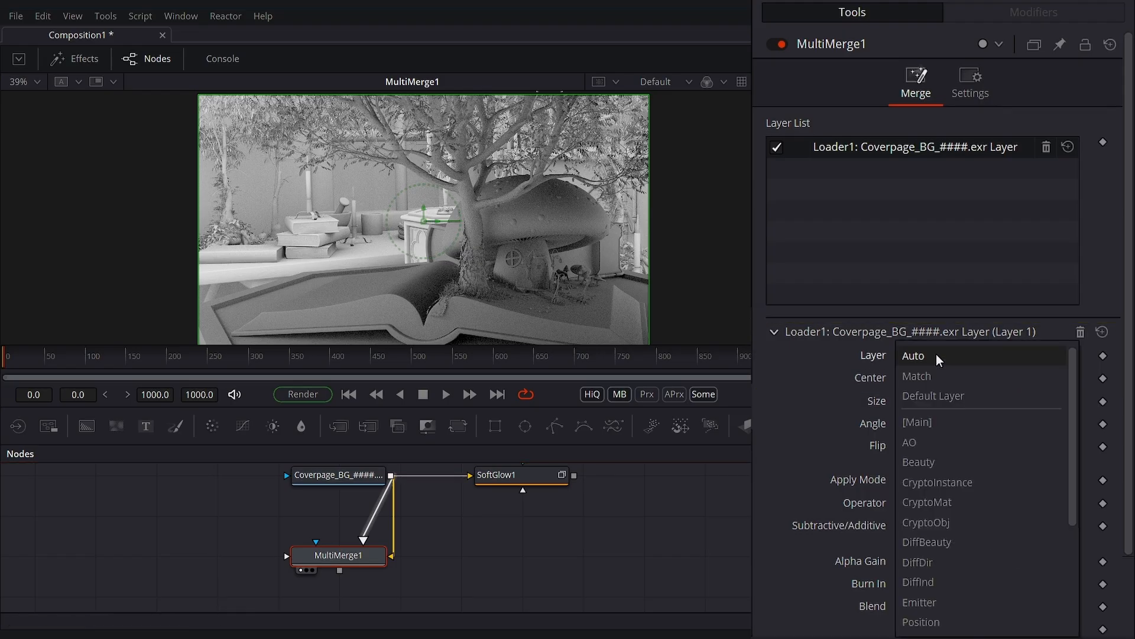
{"action": "left_click", "coordinate": [920, 462]}
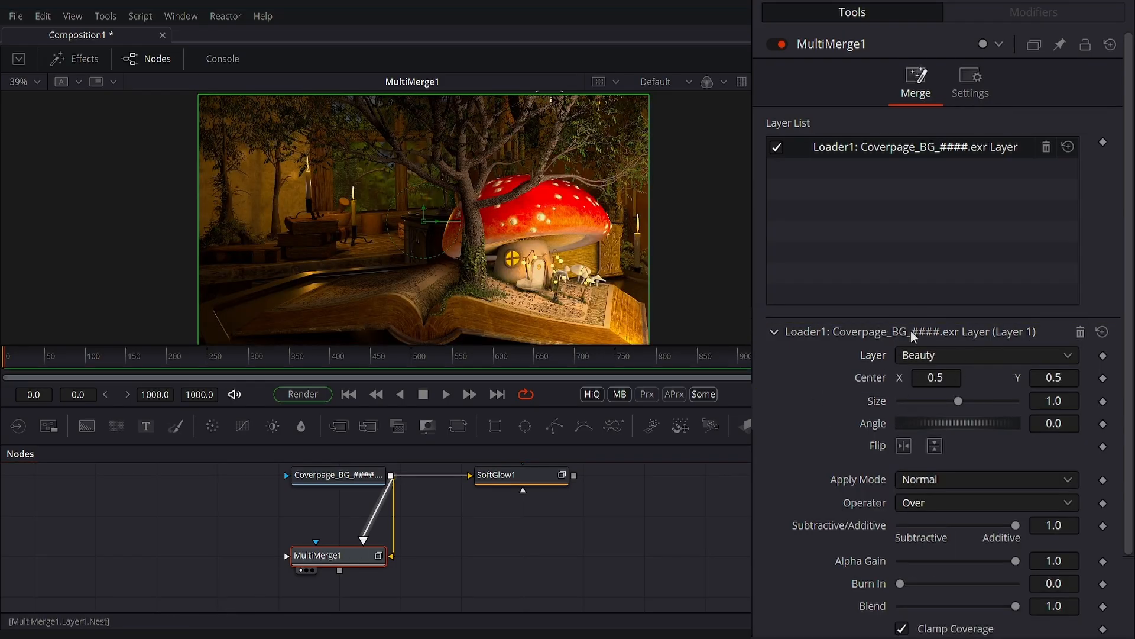
- Connect the loader to MultiMerge1 as a second foreground and set that layer to Emitter
{"action": "left_click_drag", "start_coordinate": [391, 475], "coordinate": [334, 565]}
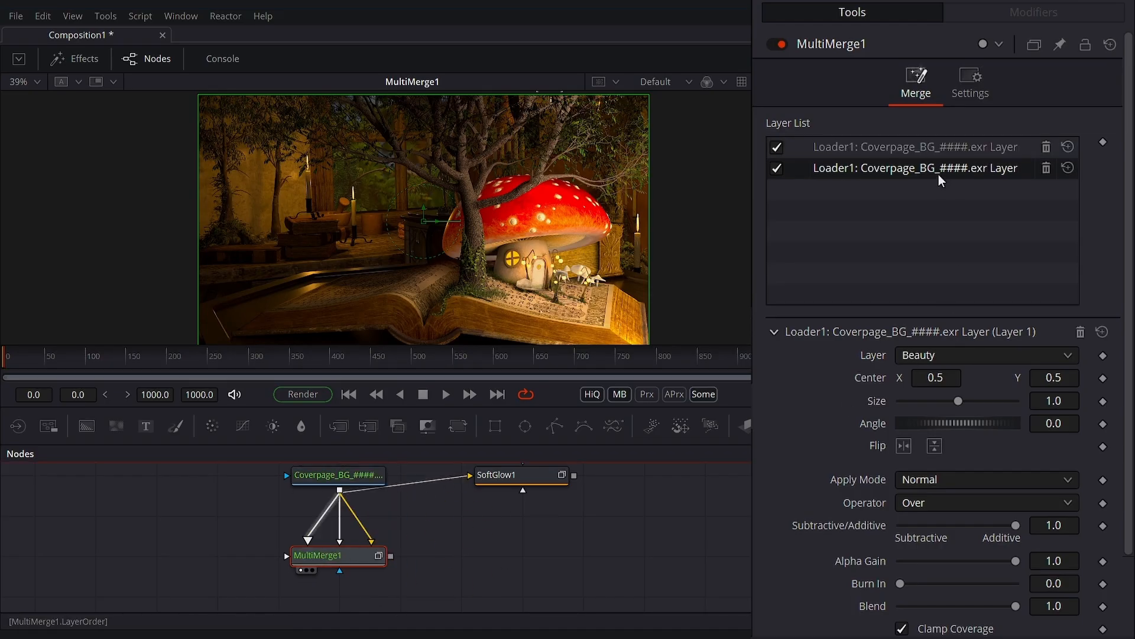
{"action": "left_click", "coordinate": [878, 148]}
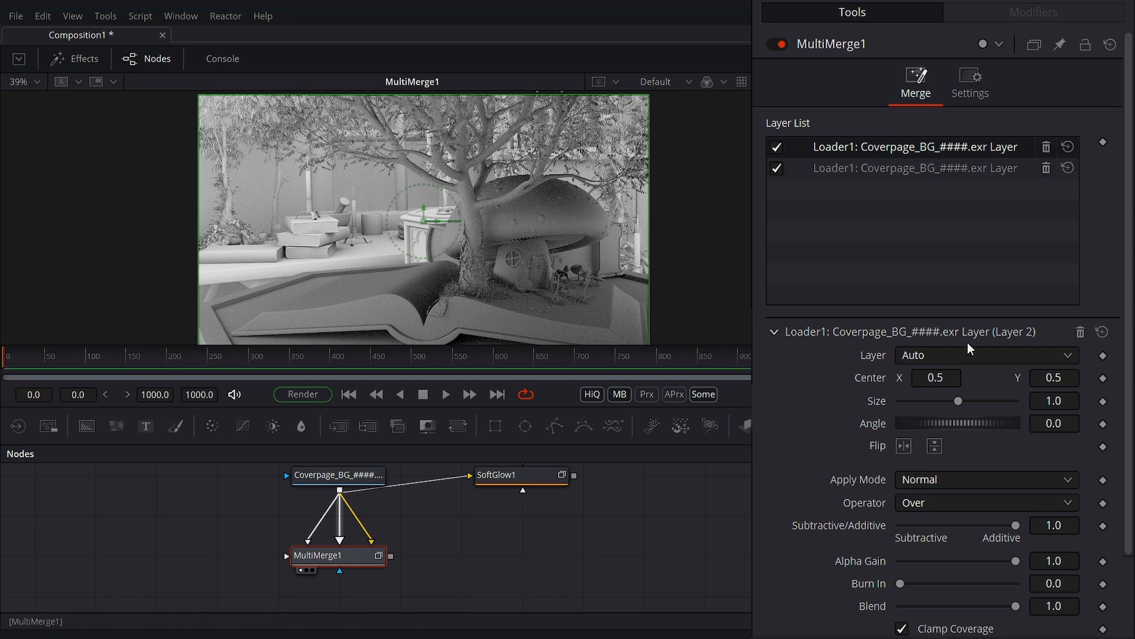
{"action": "left_click", "coordinate": [984, 355]}
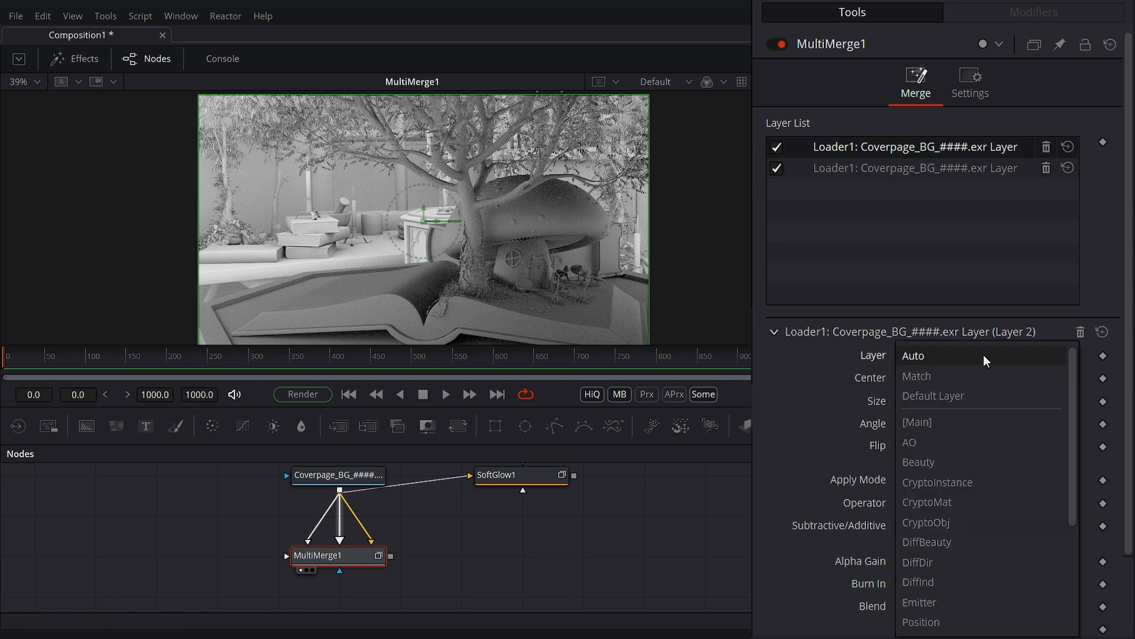
{"action": "left_click", "coordinate": [931, 602]}
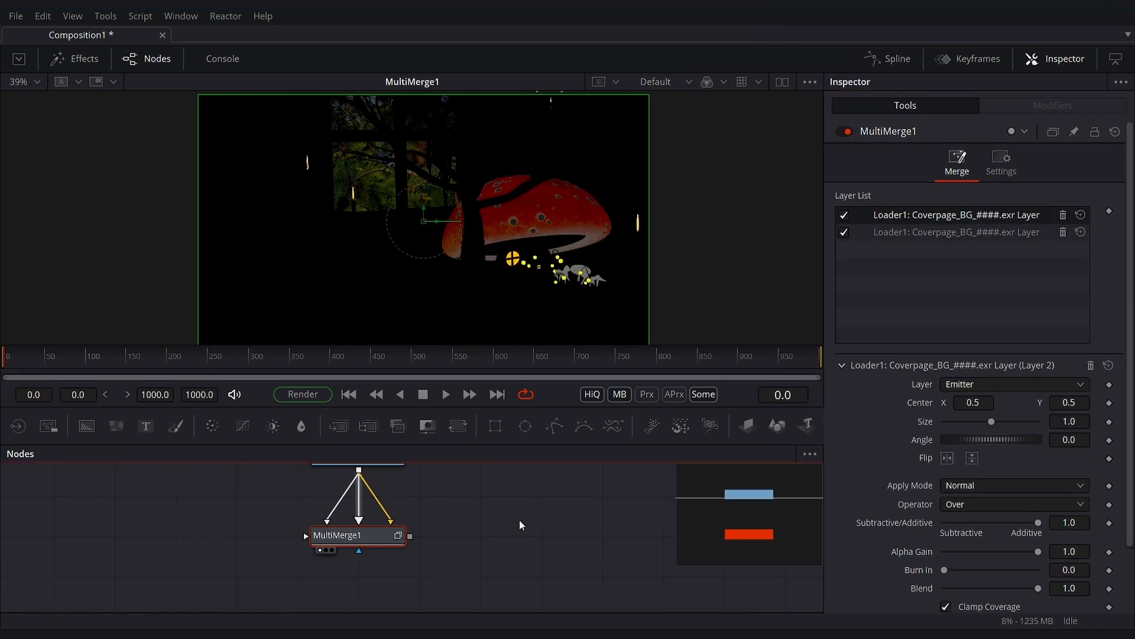
- Add a Soft Glow node, connect MultiMerge1's output to it and display its result
{"action": "left_click", "coordinate": [445, 570]}
{"action": "key", "text": "space"}
{"action": "key", "text": "shift+space"}
{"action": "type", "text": "s"}
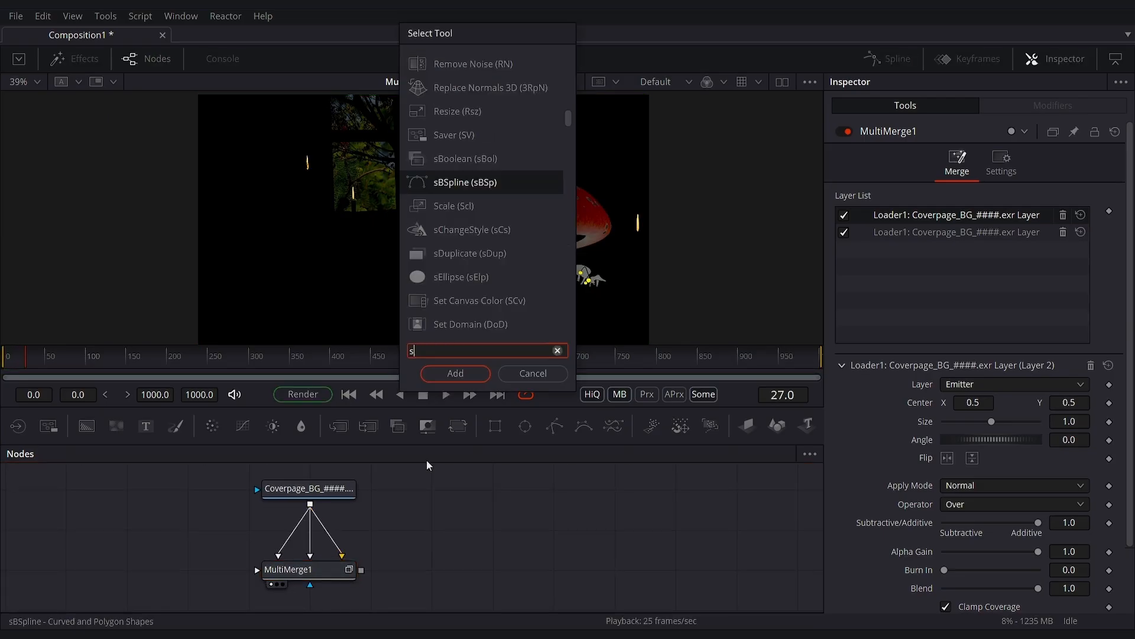
{"action": "type", "text": "oft"}
{"action": "key", "text": "Return"}
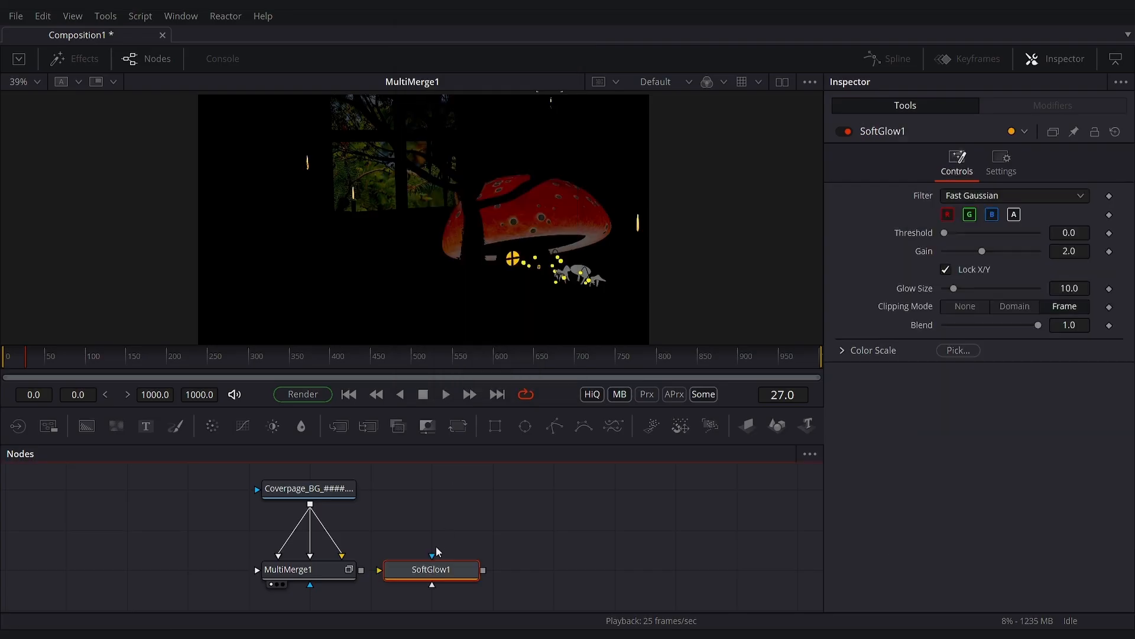
{"action": "left_click_drag", "start_coordinate": [362, 570], "coordinate": [429, 572]}
{"action": "key", "text": "1"}
- Set the new Soft Glow's threshold to about 0.614, gain to about 3.268 and glow size to about 21.3, and open its layer settings
{"action": "left_click_drag", "start_coordinate": [945, 233], "coordinate": [1005, 251]}
{"action": "left_click_drag", "start_coordinate": [953, 288], "coordinate": [965, 287]}
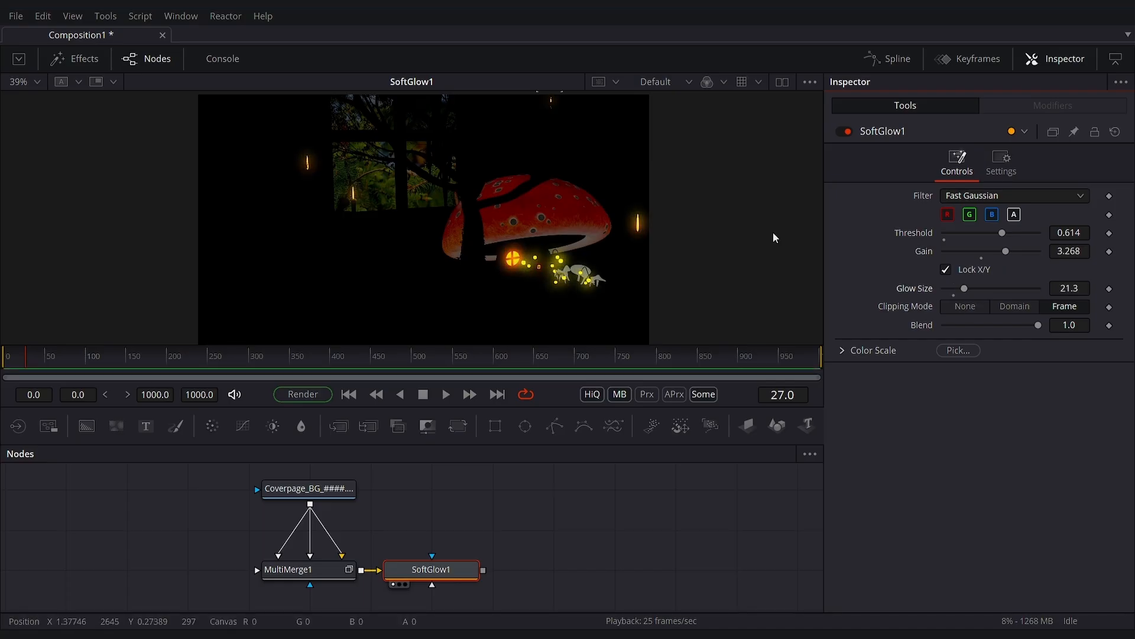
{"action": "left_click", "coordinate": [1001, 161]}
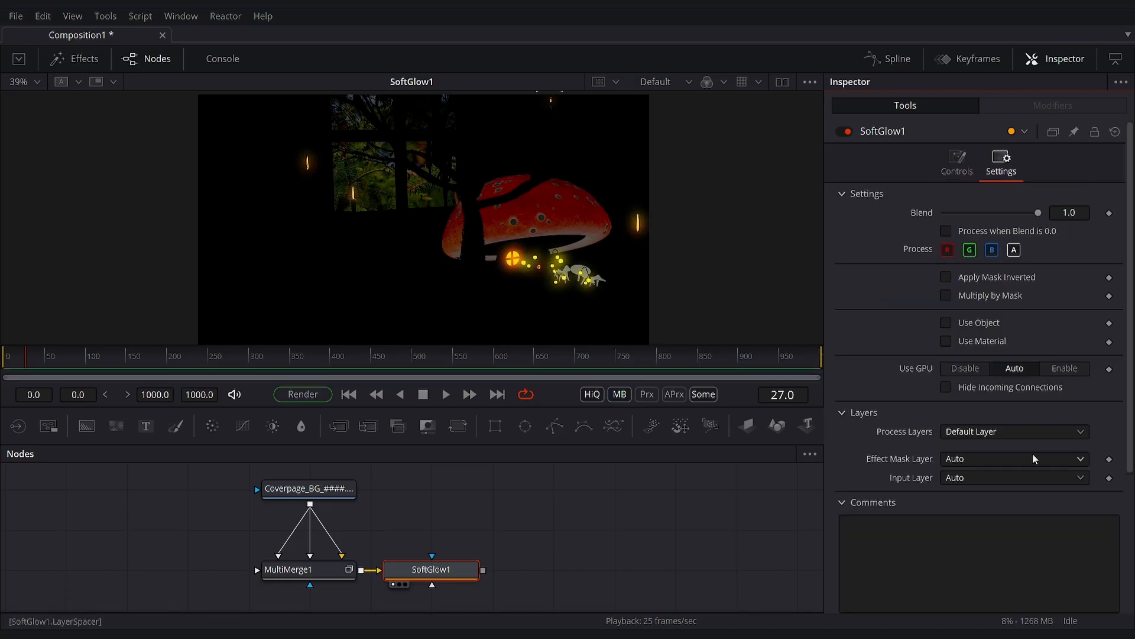
- Set the Apply Mode of MultiMerge1's Emitter layer to Screen
{"action": "left_click", "coordinate": [285, 570]}
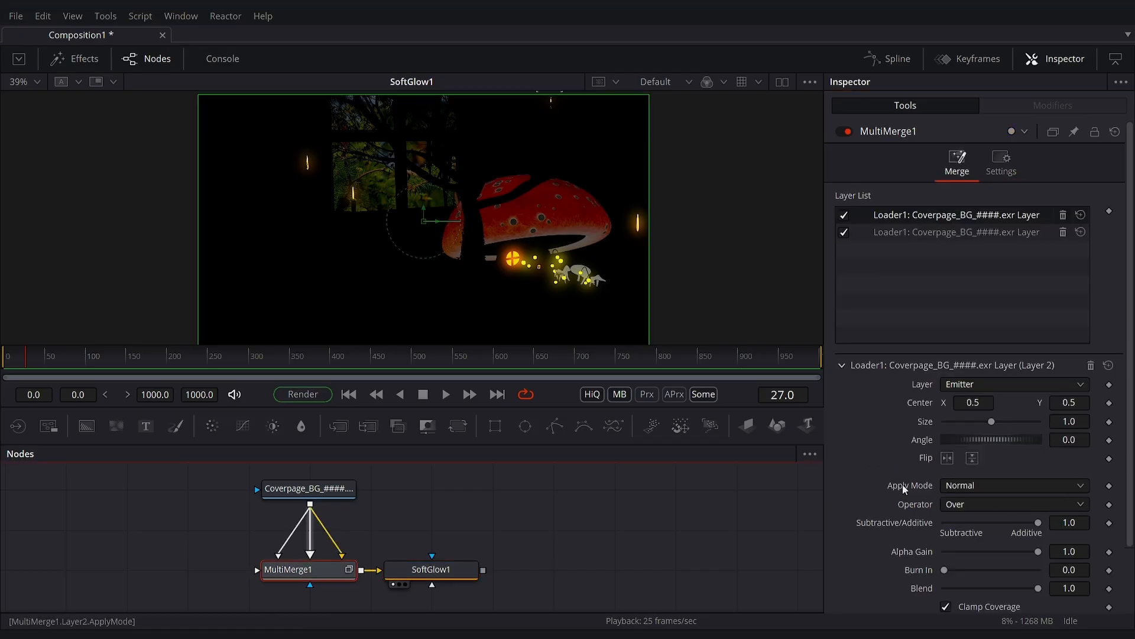
{"action": "scroll", "coordinate": [970, 485], "scroll_direction": "down", "scroll_amount": 5}
{"action": "scroll", "coordinate": [969, 520], "scroll_direction": "up", "scroll_amount": 4}
{"action": "scroll", "coordinate": [971, 473], "scroll_direction": "up", "scroll_amount": 2}
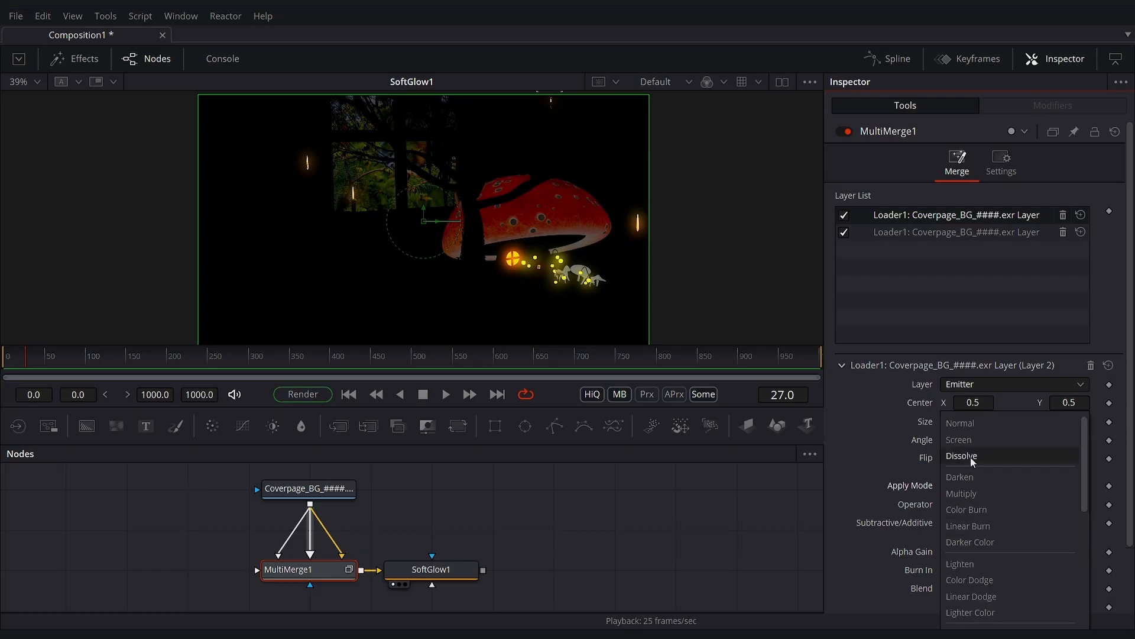
{"action": "left_click", "coordinate": [970, 455]}
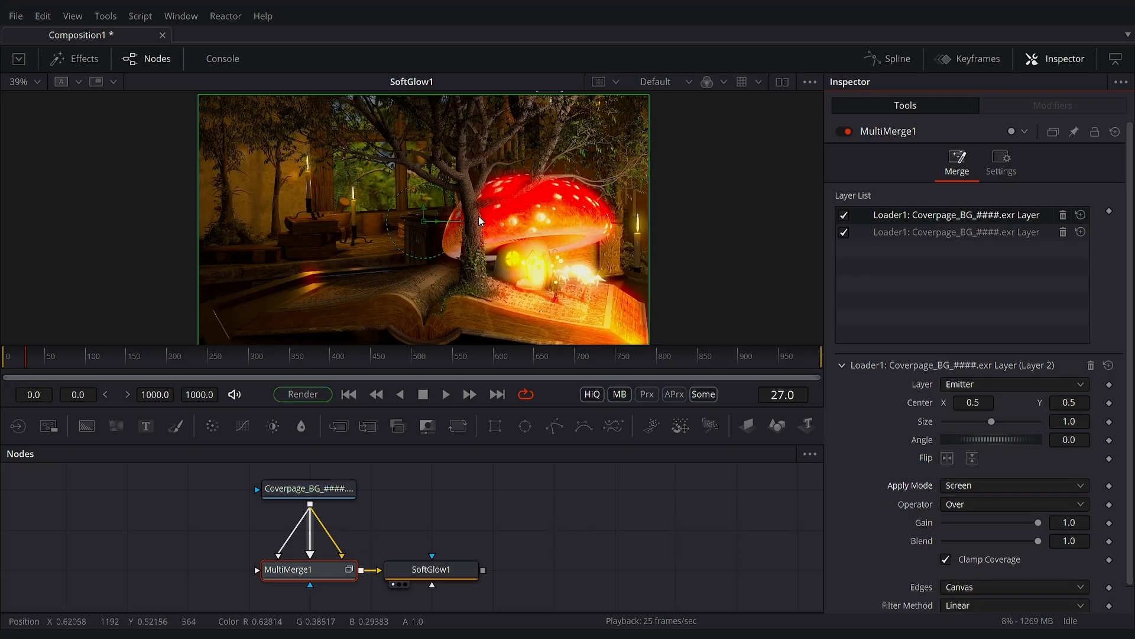
- Connect the loader to MultiMerge1 as a third foreground, set to the Shadow layer with the Multiply apply mode
{"action": "left_click_drag", "start_coordinate": [310, 507], "coordinate": [319, 572]}
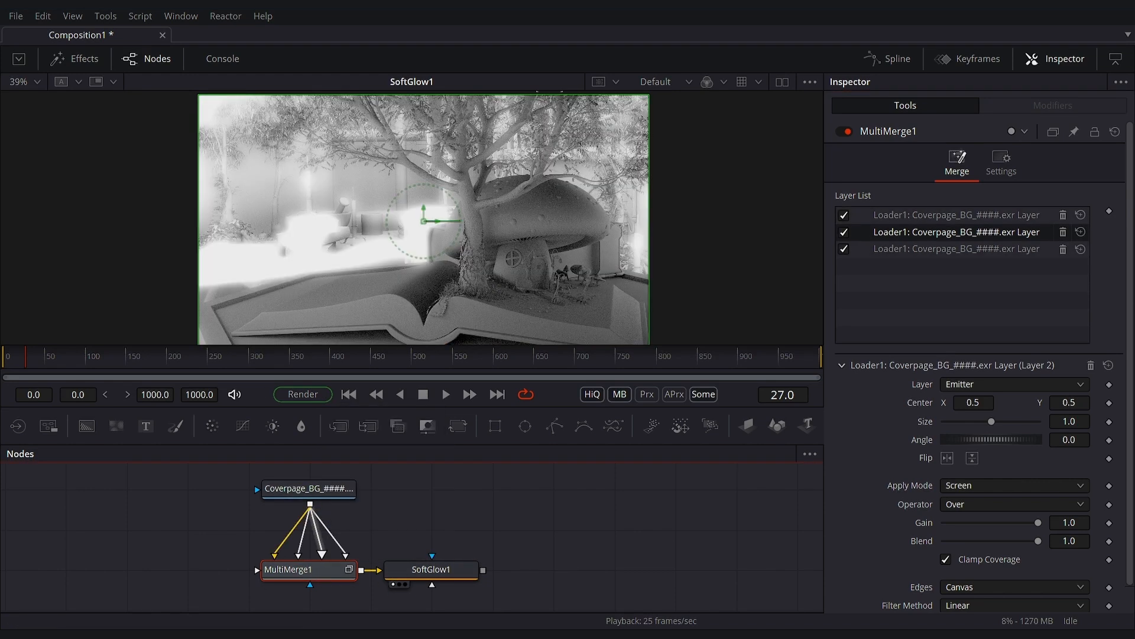
{"action": "left_click", "coordinate": [1030, 215]}
{"action": "left_click", "coordinate": [986, 389]}
{"action": "scroll", "coordinate": [988, 543], "scroll_direction": "down", "scroll_amount": 5}
{"action": "left_click", "coordinate": [994, 550]}
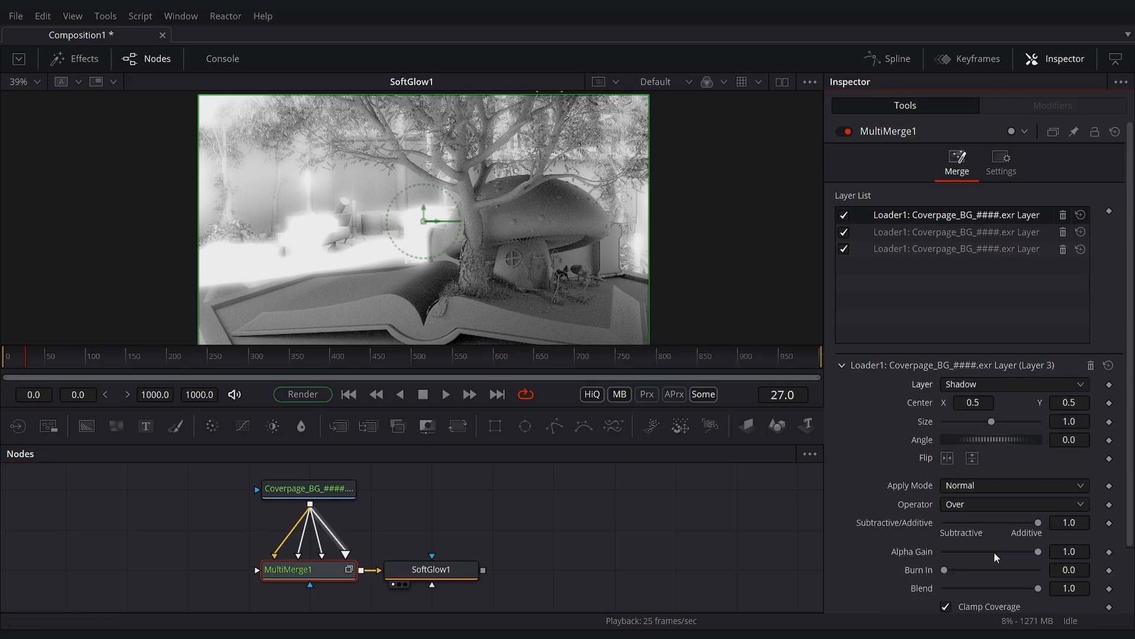
{"action": "left_click", "coordinate": [990, 487]}
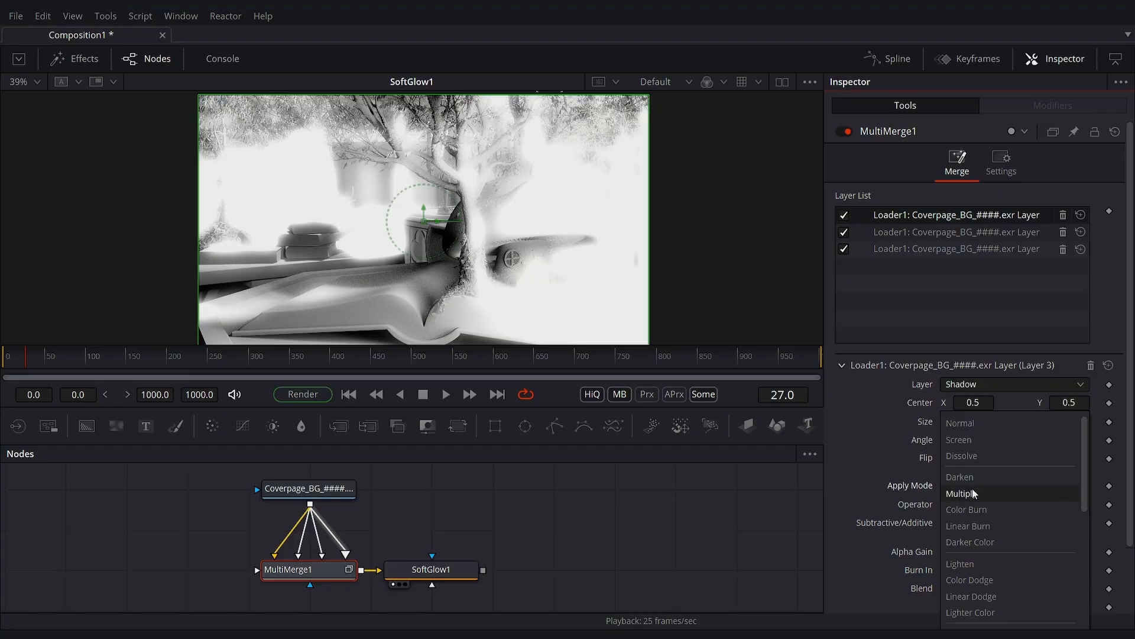
{"action": "left_click", "coordinate": [972, 493]}
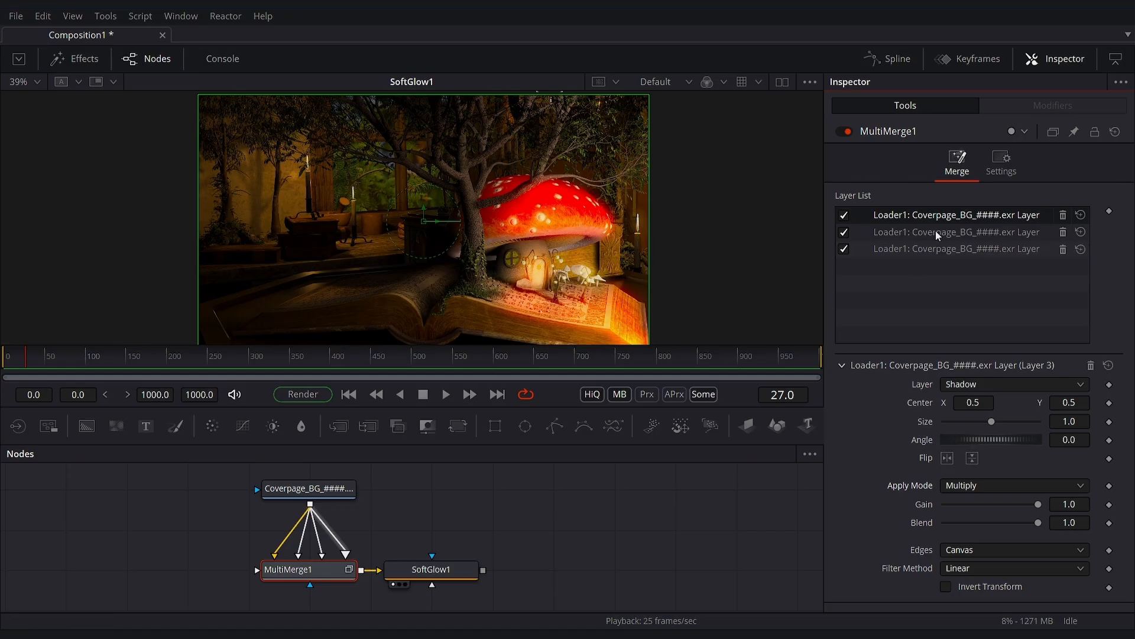
- Rename MultiMerge1's layers after their passes as Emit, Shadow and Beauty, and move Emit above Shadow
{"action": "left_click", "coordinate": [914, 231]}
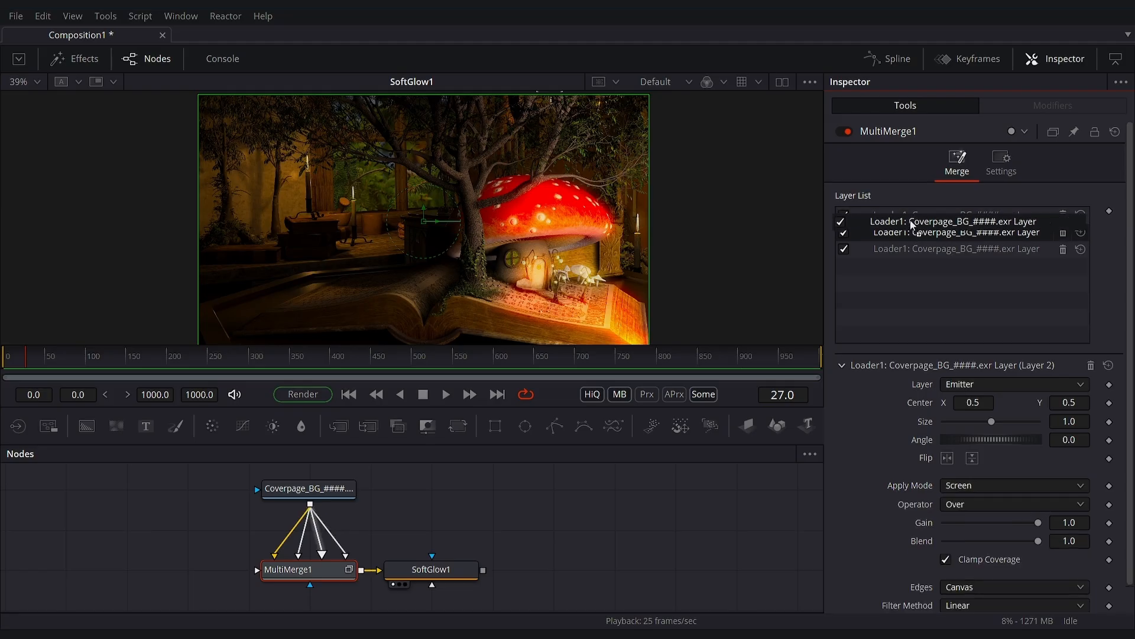
{"action": "double_click", "coordinate": [947, 230]}
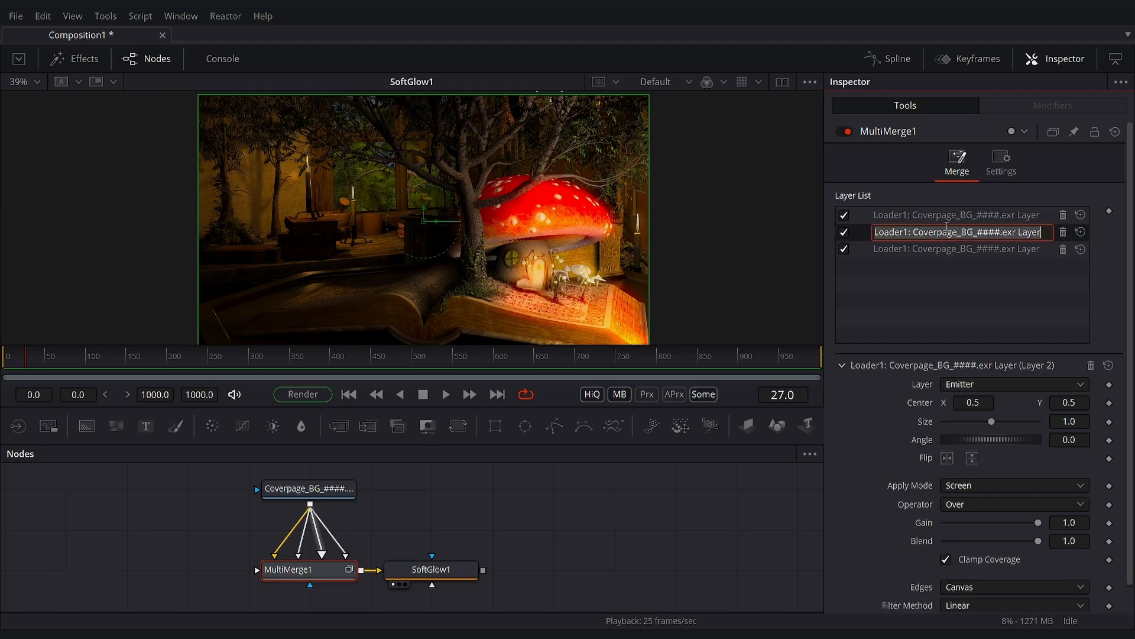
{"action": "type", "text": "E"}
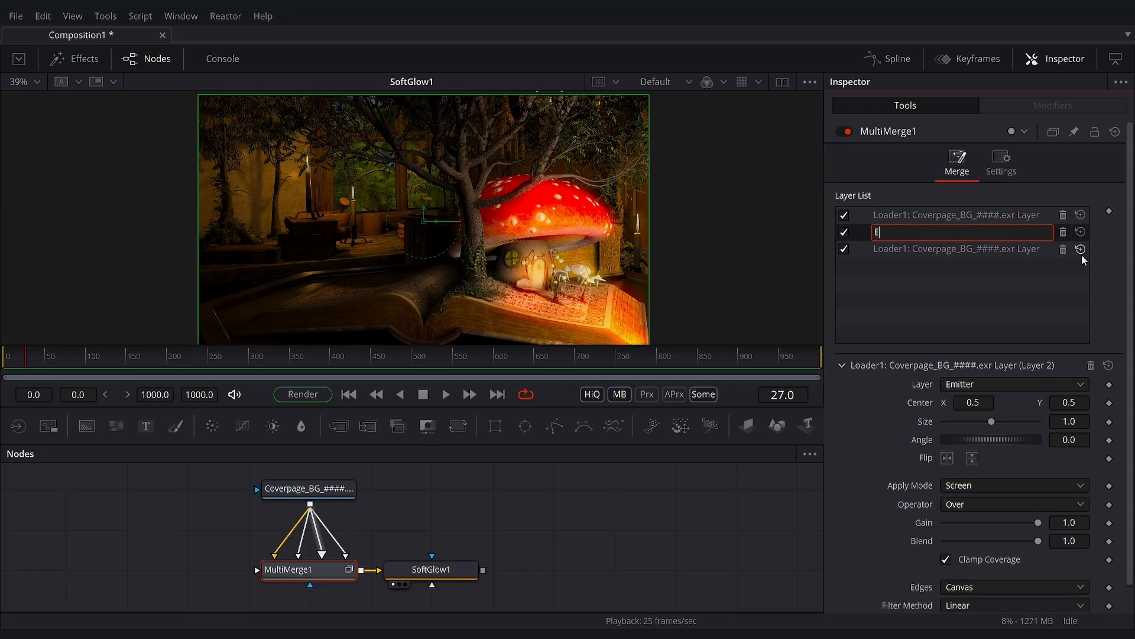
{"action": "type", "text": "mit"}
{"action": "key", "text": "Return"}
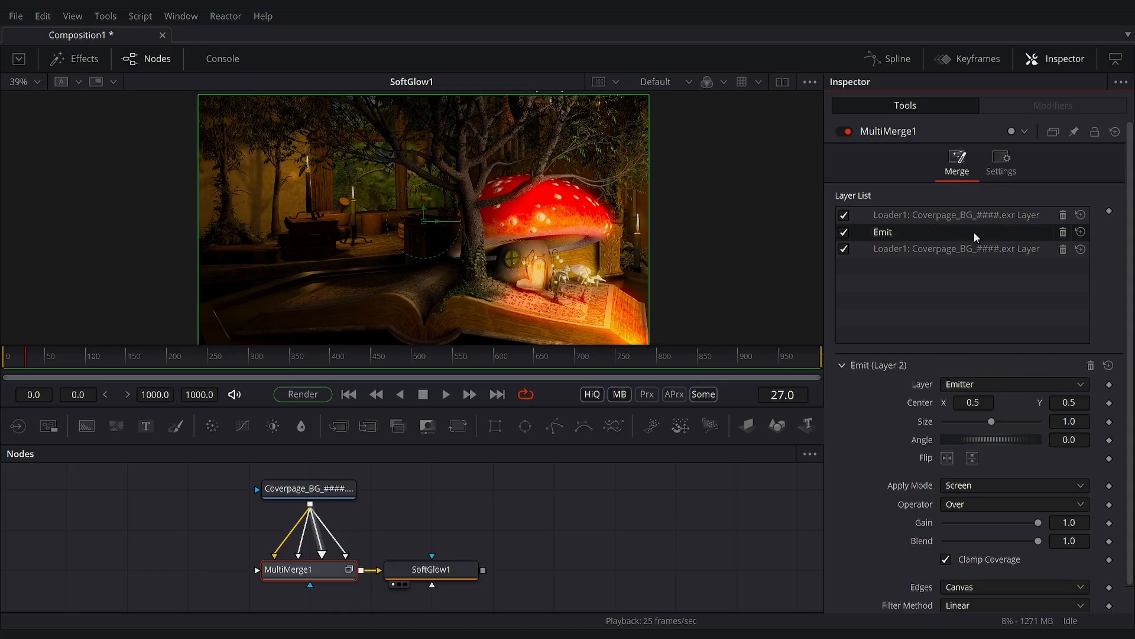
{"action": "double_click", "coordinate": [974, 216]}
{"action": "type", "text": "Shadow"}
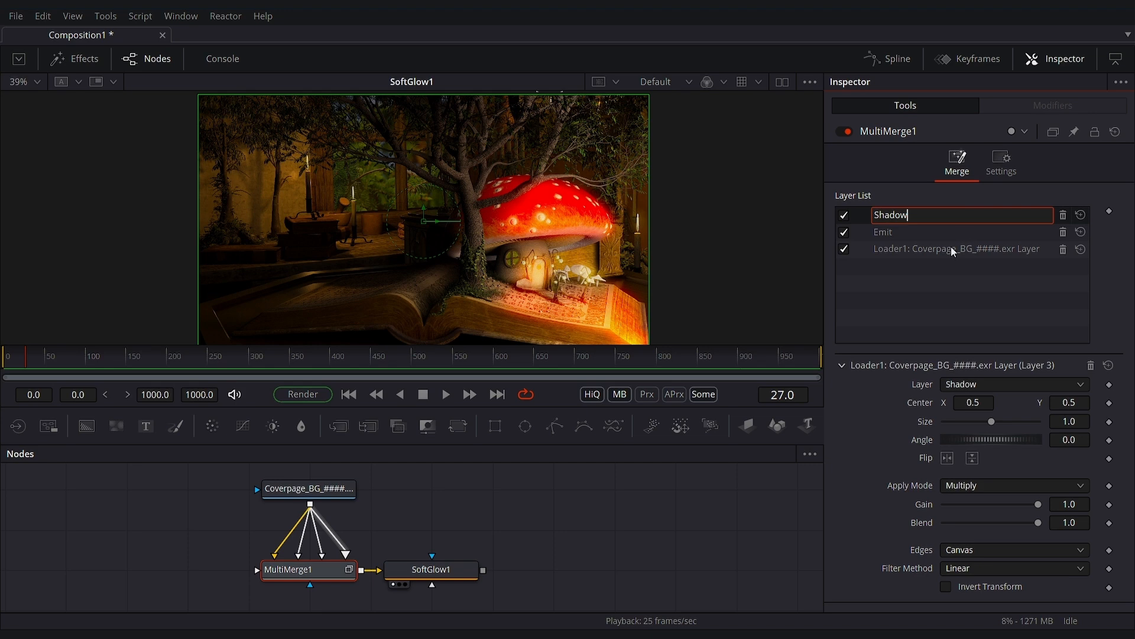
{"action": "double_click", "coordinate": [953, 248]}
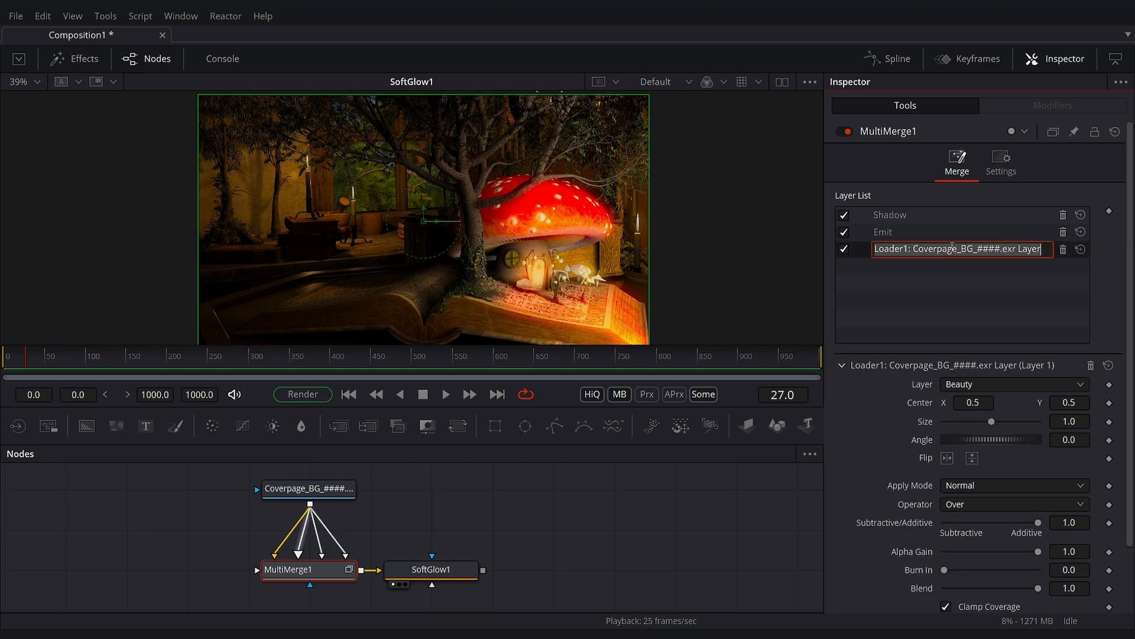
{"action": "type", "text": "Beauty"}
{"action": "key", "text": "Return"}
{"action": "left_click_drag", "start_coordinate": [897, 232], "coordinate": [945, 212]}
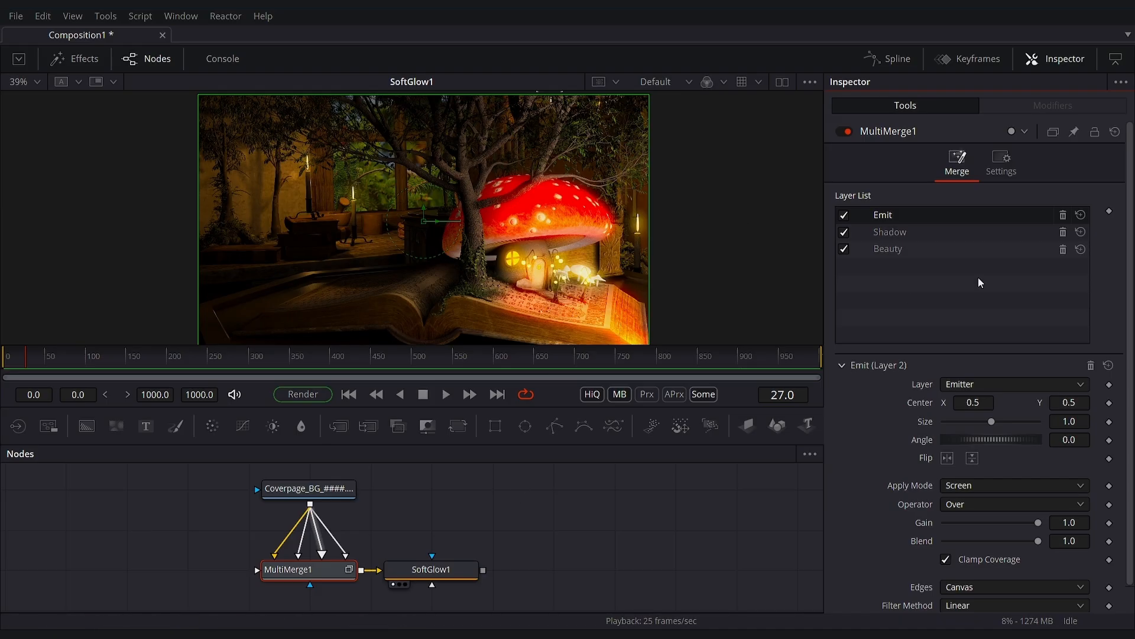
- Turn off MultiMerge1's Shadow layer and lower SoftGlow1's threshold to about 0.402
{"action": "left_click", "coordinate": [844, 231]}
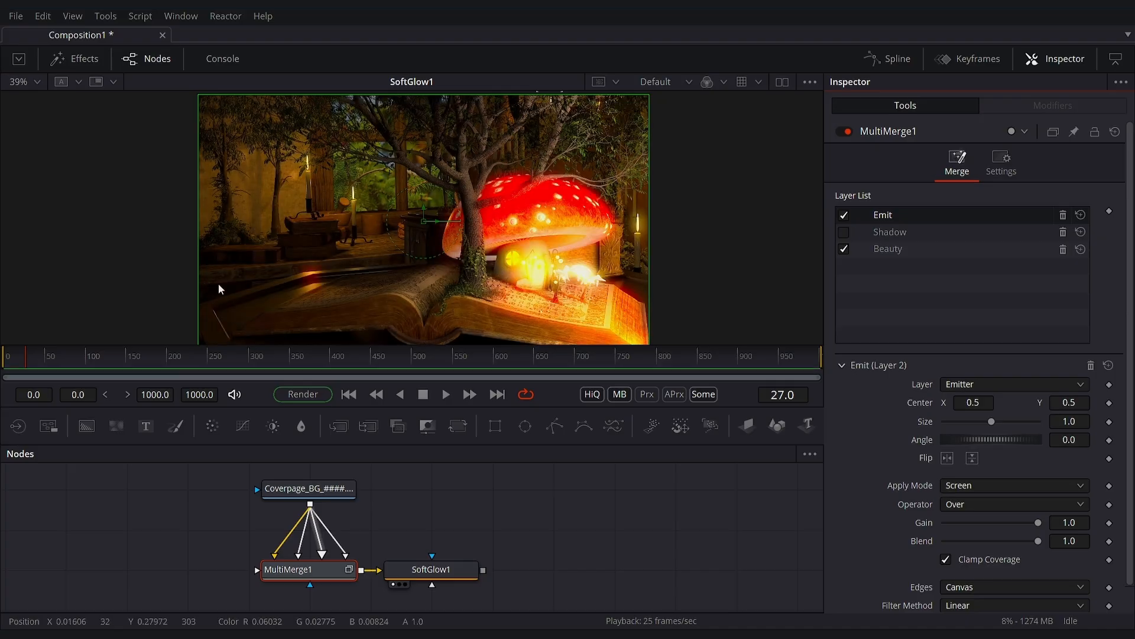
{"action": "left_click", "coordinate": [445, 570]}
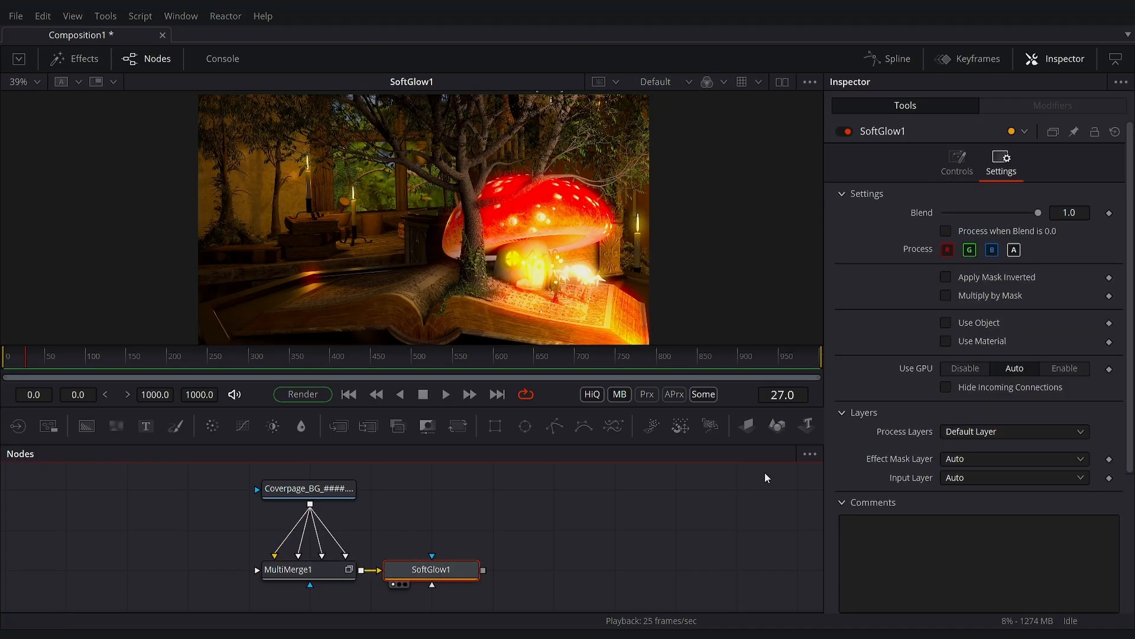
{"action": "left_click", "coordinate": [949, 161]}
{"action": "left_click_drag", "start_coordinate": [998, 232], "coordinate": [982, 232]}
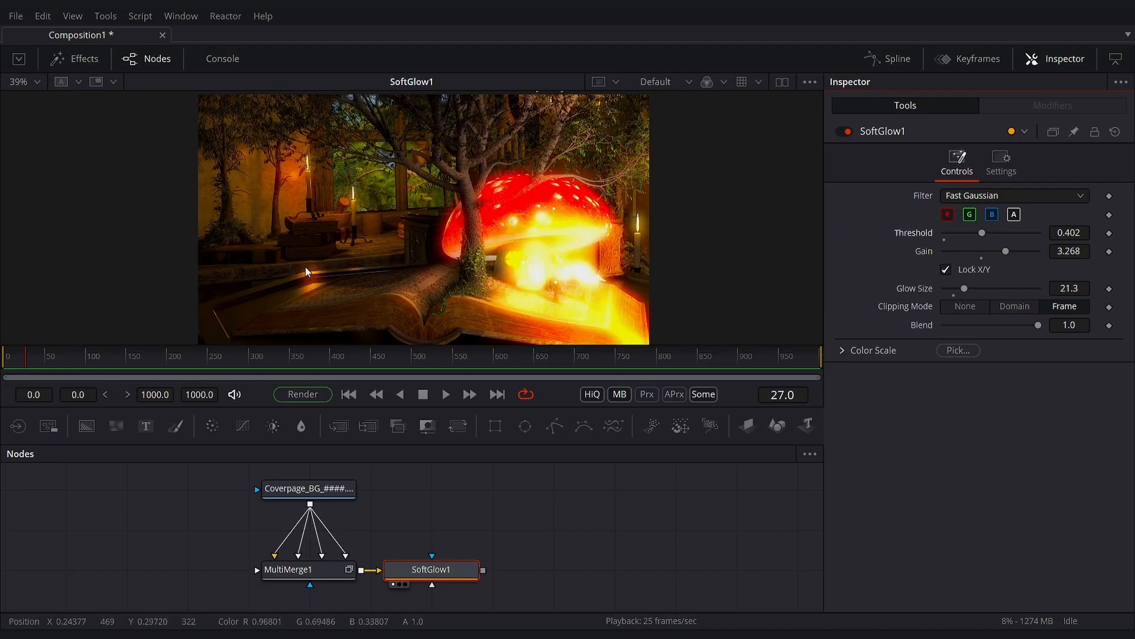
- Turn MultiMerge1's Shadow layer back on
{"action": "left_click", "coordinate": [301, 570]}
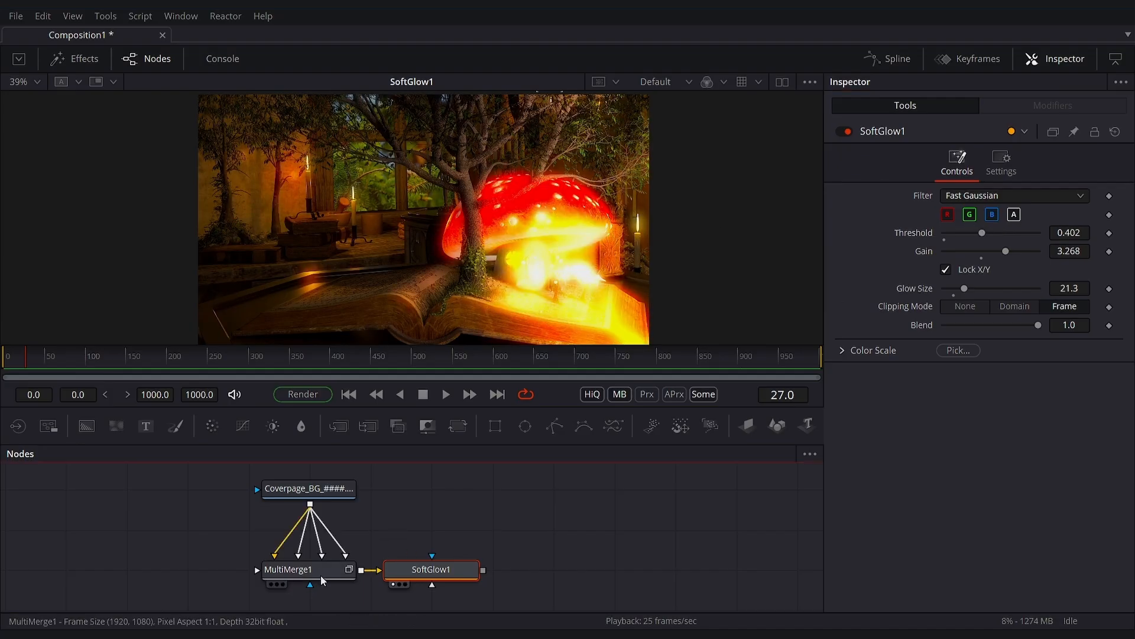
{"action": "left_click", "coordinate": [846, 232]}
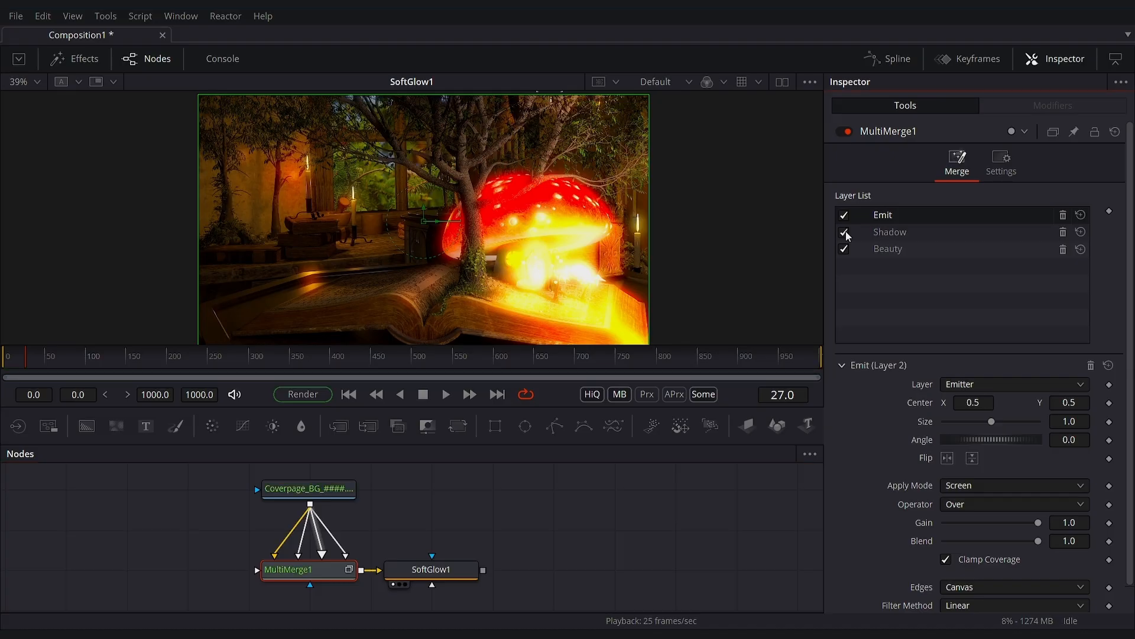
- Toggle MultiMerge1's Shadow layer off and on to compare its effect on the composite
{"action": "left_click", "coordinate": [846, 232]}
{"action": "left_click", "coordinate": [846, 233]}
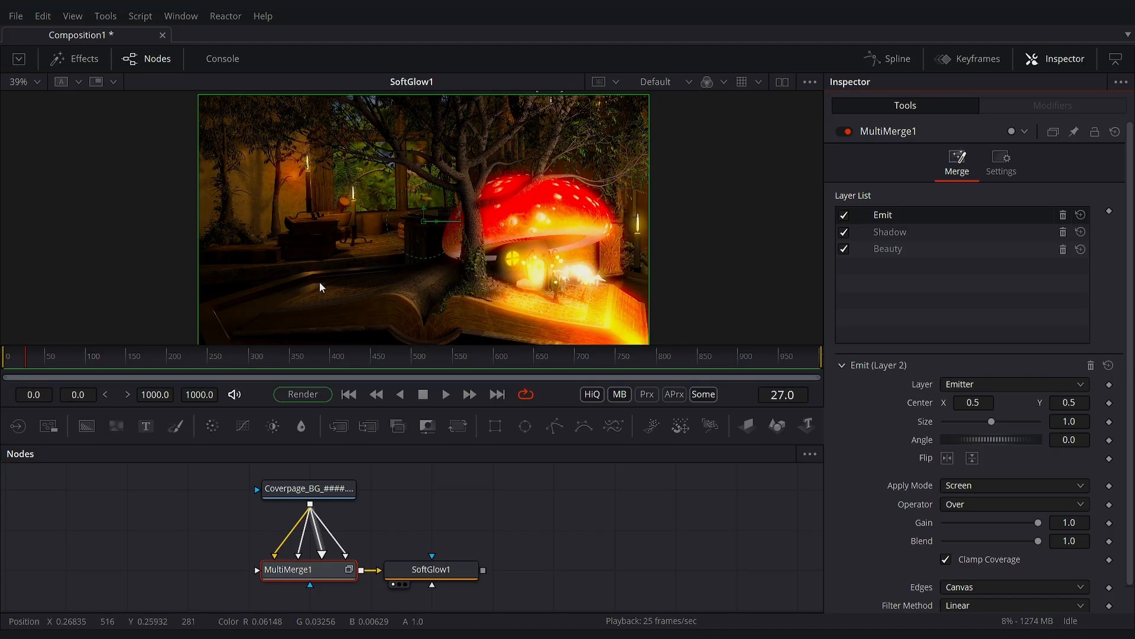
- Connect the loader to MultiMerge1 as a fourth foreground and rename the new layer Reflct
{"action": "left_click_drag", "start_coordinate": [310, 504], "coordinate": [345, 568]}
{"action": "double_click", "coordinate": [935, 214]}
{"action": "type", "text": "Ref"}
{"action": "key", "text": "Return"}
{"action": "double_click", "coordinate": [904, 213]}
{"action": "type", "text": "Refl"}
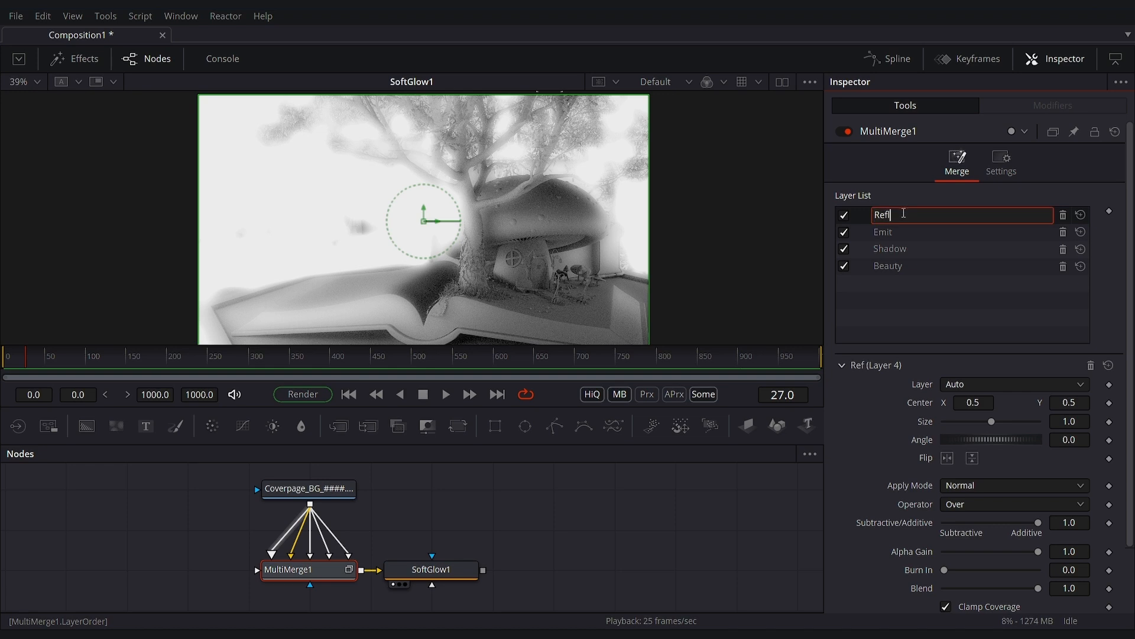
{"action": "type", "text": "ct"}
{"action": "key", "text": "Return"}
- Set the Reflct layer to the ReflectDir pass with the Screen apply mode and lower its blend
{"action": "left_click", "coordinate": [996, 384]}
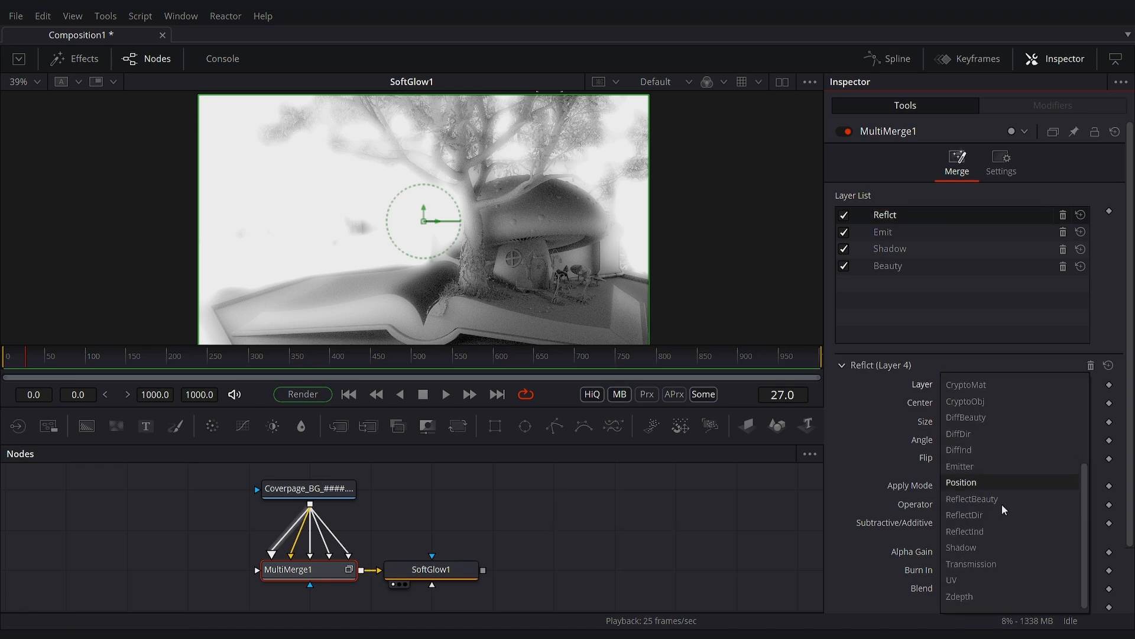
{"action": "left_click", "coordinate": [965, 515]}
{"action": "left_click", "coordinate": [961, 485]}
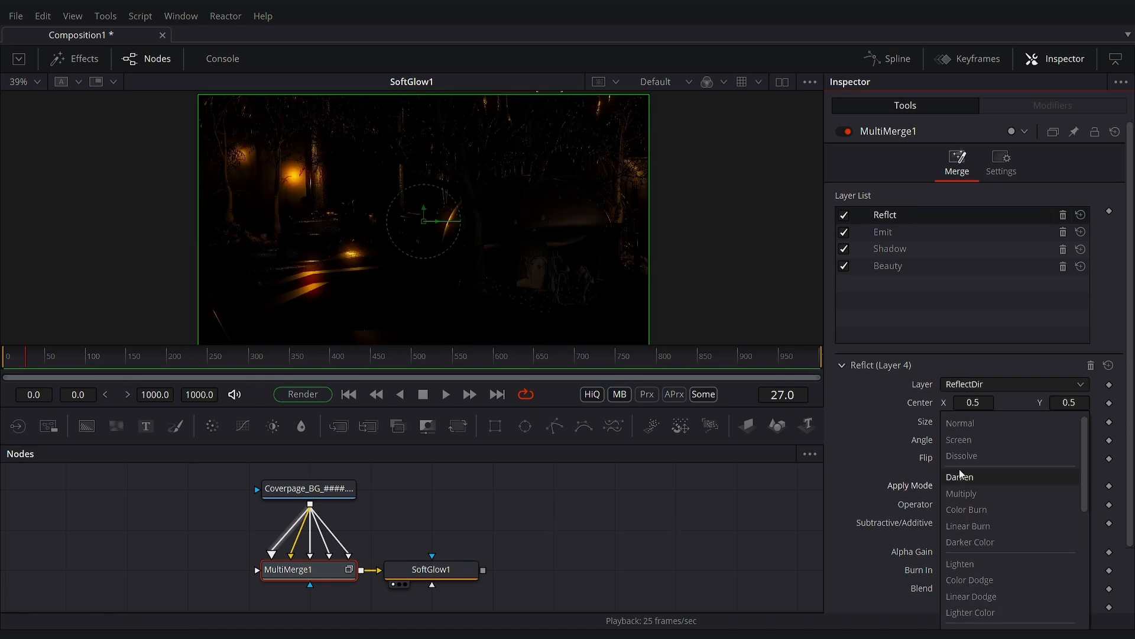
{"action": "left_click", "coordinate": [968, 445]}
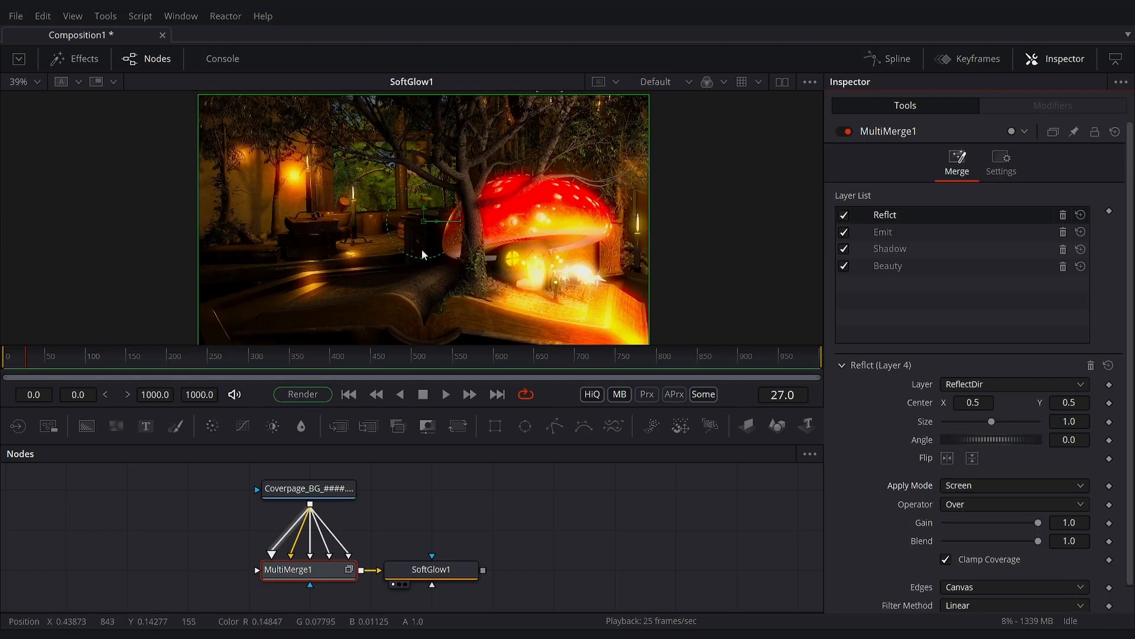
{"action": "left_click_drag", "start_coordinate": [1037, 536], "coordinate": [960, 535]}
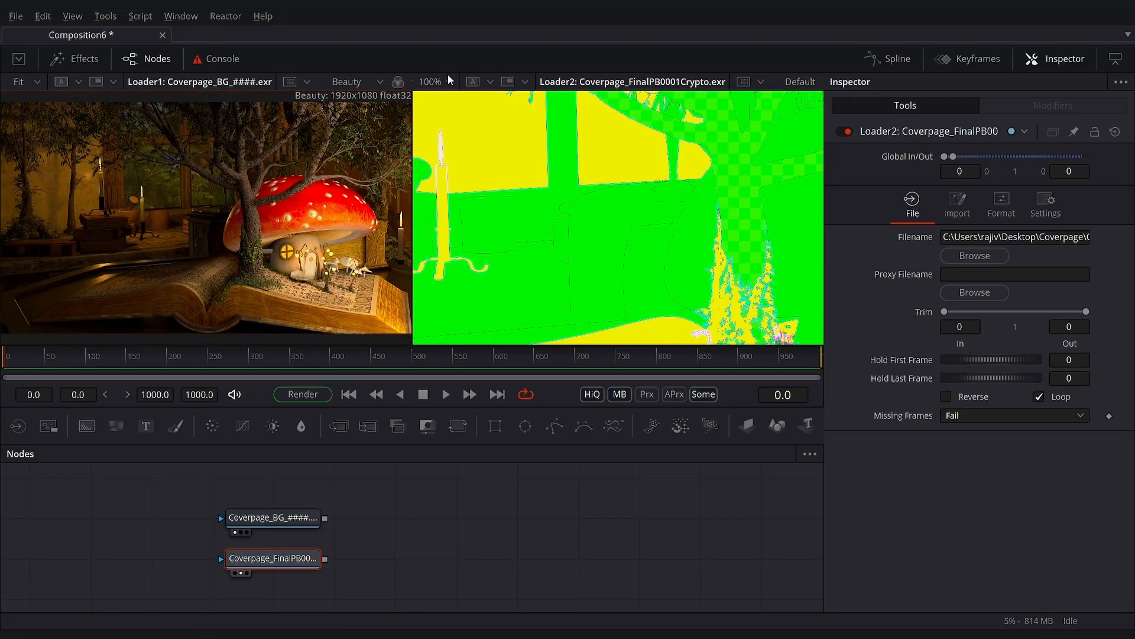
- Fit the Crypto loader's image in its viewer and add a Cryptomatte node from the Matte tools
{"action": "left_click", "coordinate": [448, 81]}
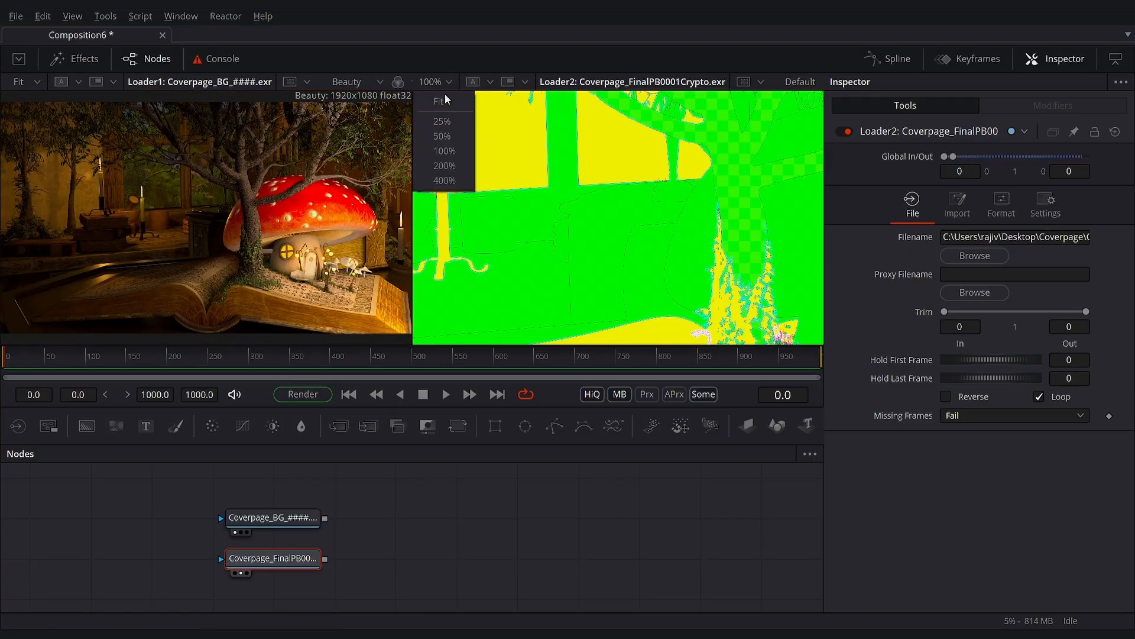
{"action": "left_click", "coordinate": [444, 97]}
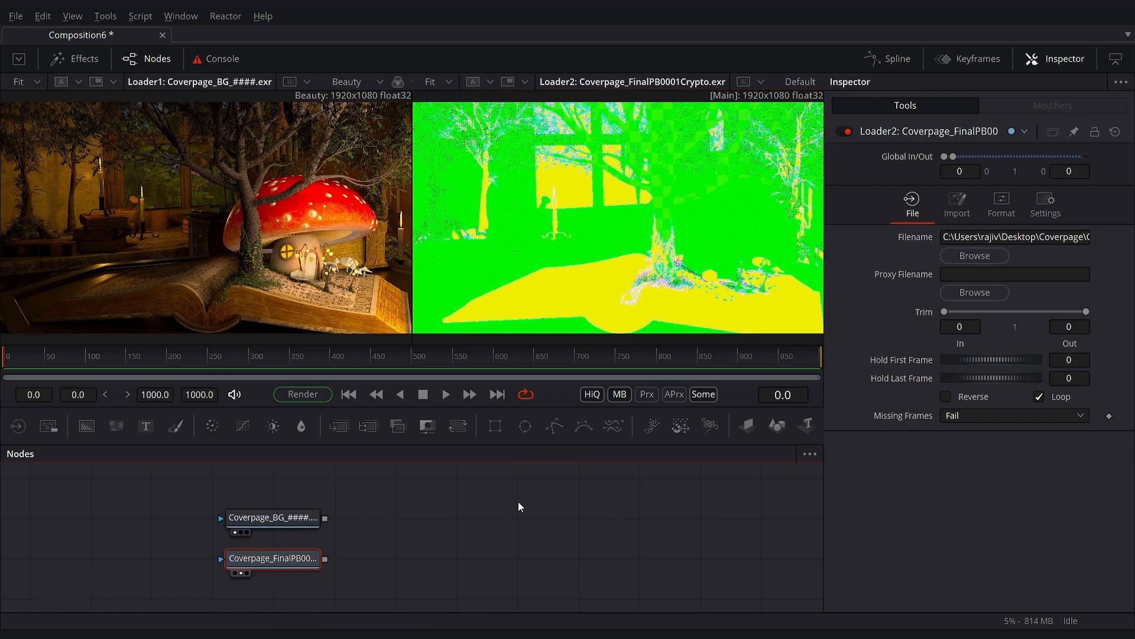
{"action": "left_click", "coordinate": [80, 59]}
{"action": "left_click", "coordinate": [7, 98]}
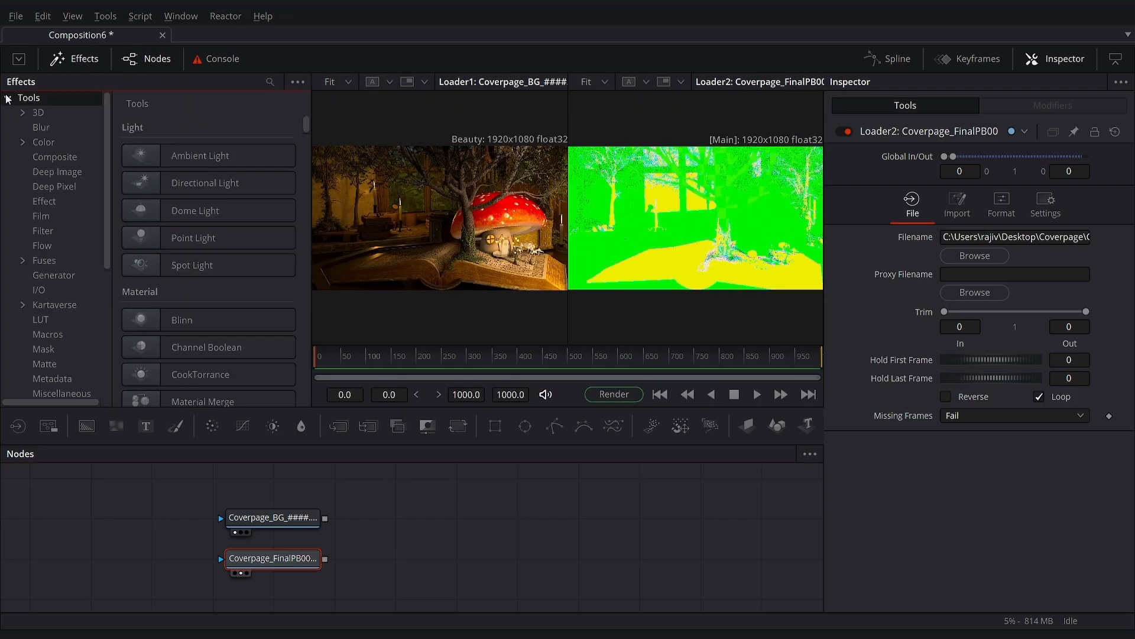
{"action": "left_click", "coordinate": [45, 364]}
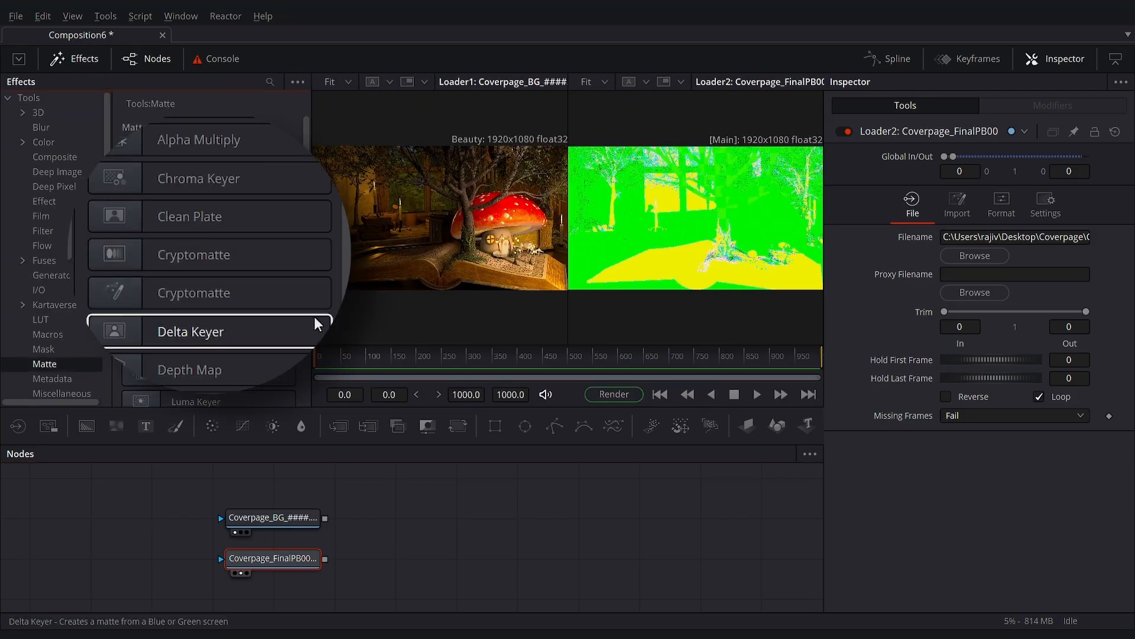
{"action": "left_click_drag", "start_coordinate": [195, 265], "coordinate": [568, 553]}
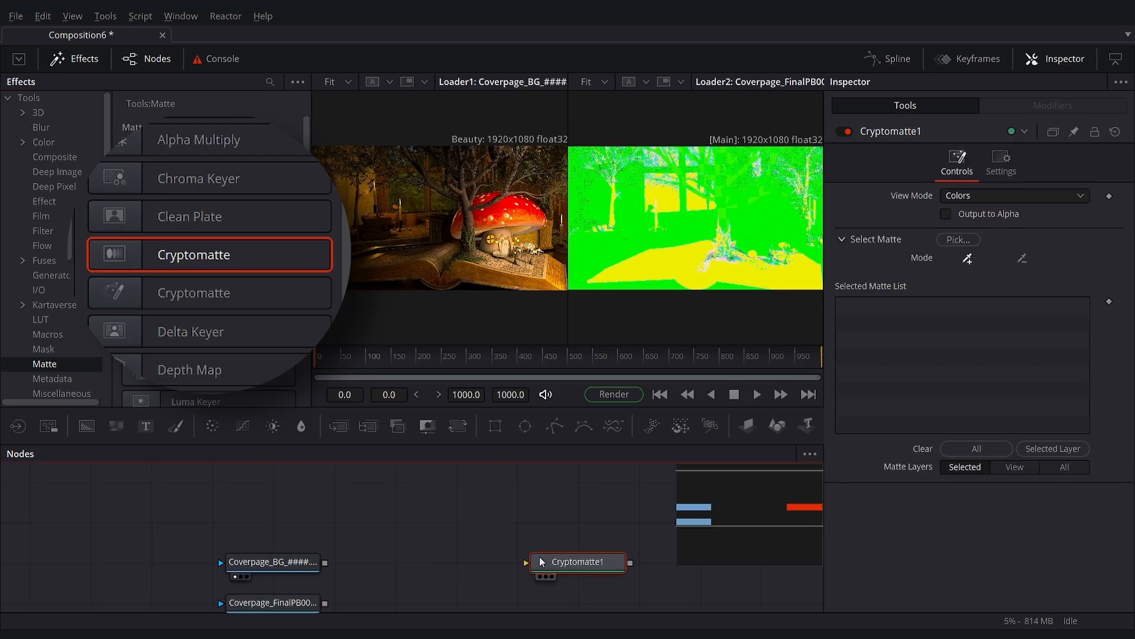
- Connect the Coverpage_FinalPB0001Crypto.exr loader to Cryptomatte1 and show the node in the second viewer
{"action": "left_click_drag", "start_coordinate": [571, 510], "coordinate": [451, 551]}
{"action": "left_click_drag", "start_coordinate": [315, 549], "coordinate": [467, 548]}
{"action": "key", "text": "2"}
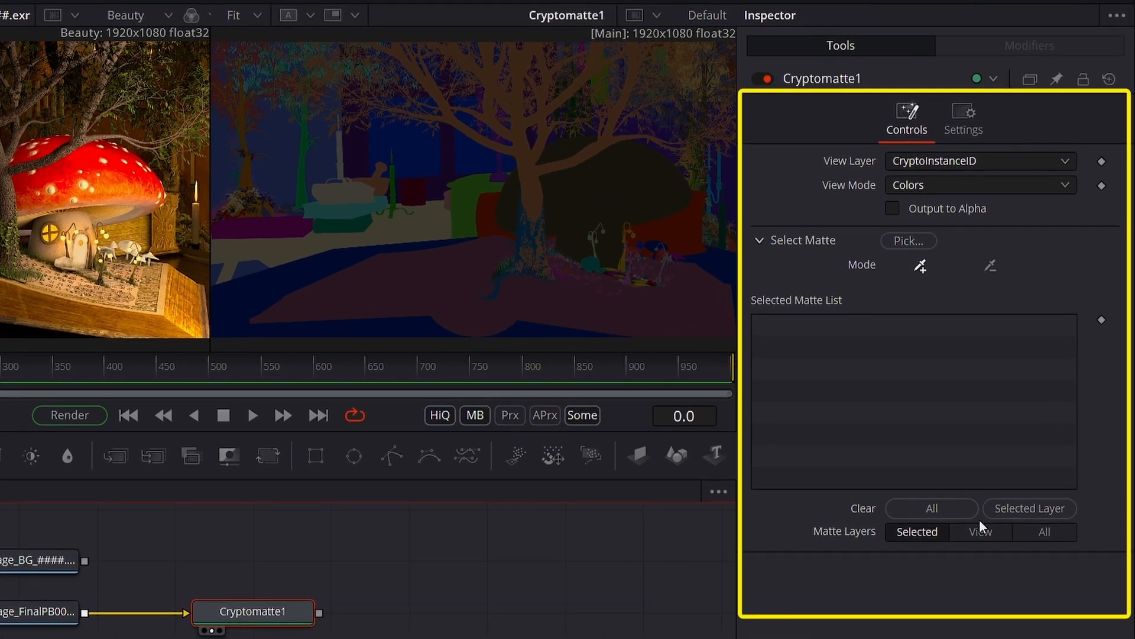
- Preview Cryptomatte1's CryptoInstanceID, CryptoMaterialNode and CryptoObjectNode view layers
{"action": "left_click", "coordinate": [916, 161]}
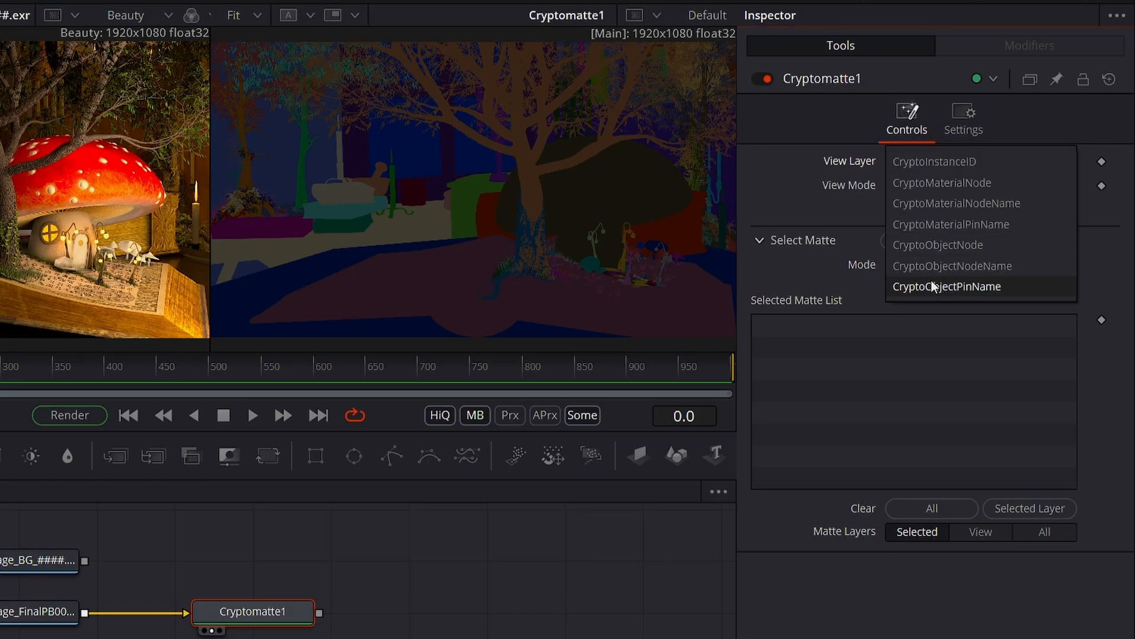
{"action": "left_click", "coordinate": [922, 162]}
{"action": "left_click", "coordinate": [961, 161]}
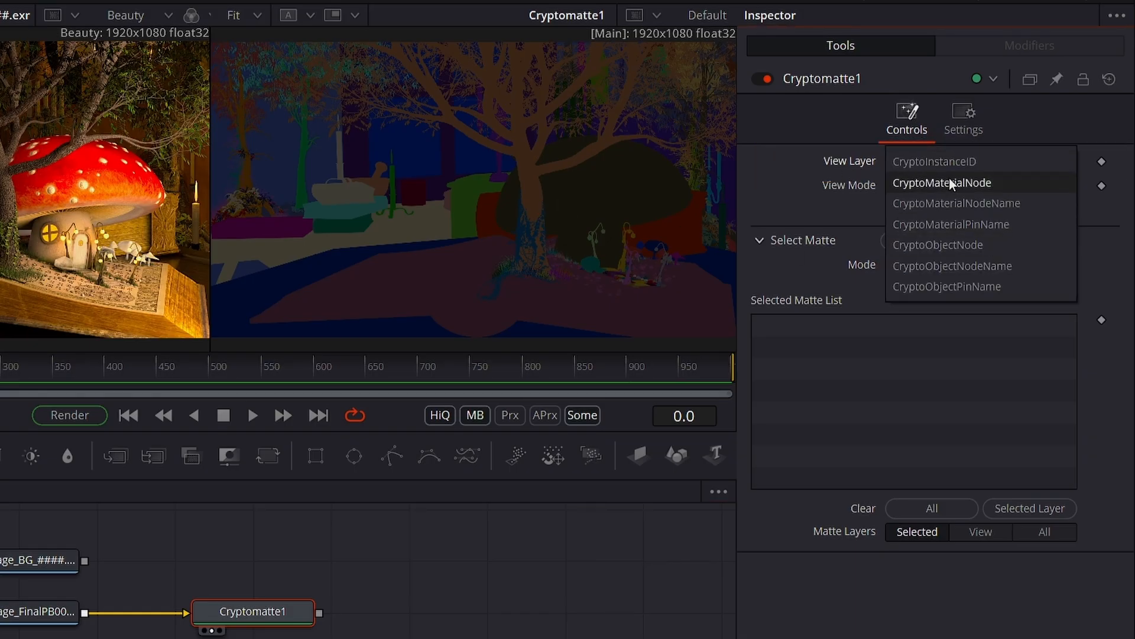
{"action": "left_click", "coordinate": [949, 179]}
{"action": "left_click", "coordinate": [967, 161]}
{"action": "left_click", "coordinate": [963, 225]}
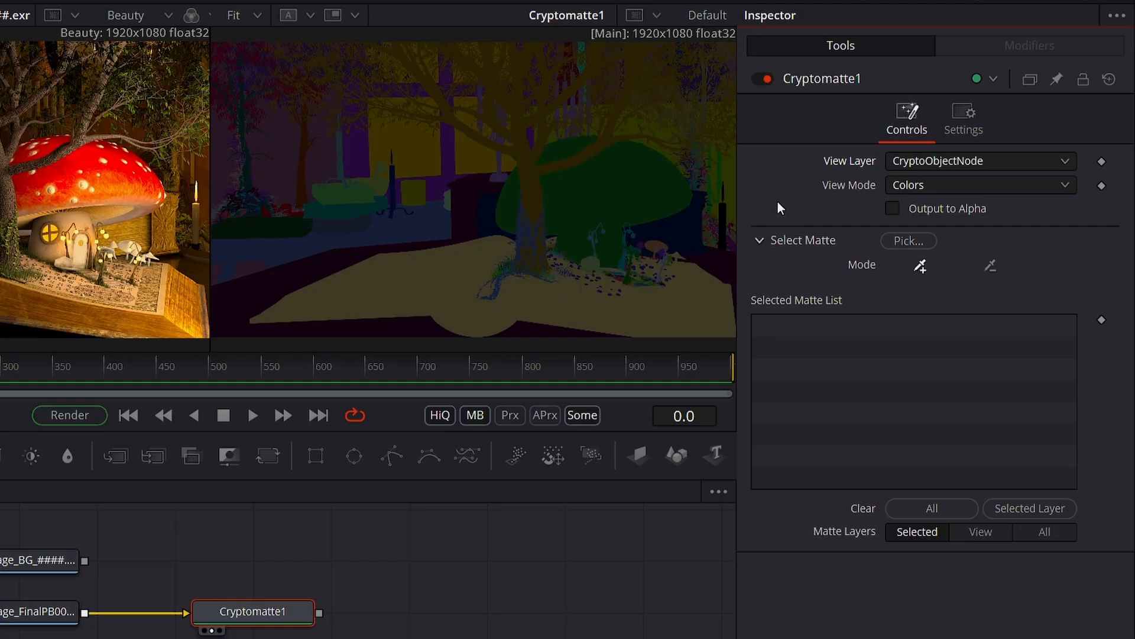
- Try the Edges and Beauty view modes, and return Cryptomatte1 to Colors with the CryptoInstanceID view layer
{"action": "left_click", "coordinate": [1027, 190]}
{"action": "left_click", "coordinate": [940, 204]}
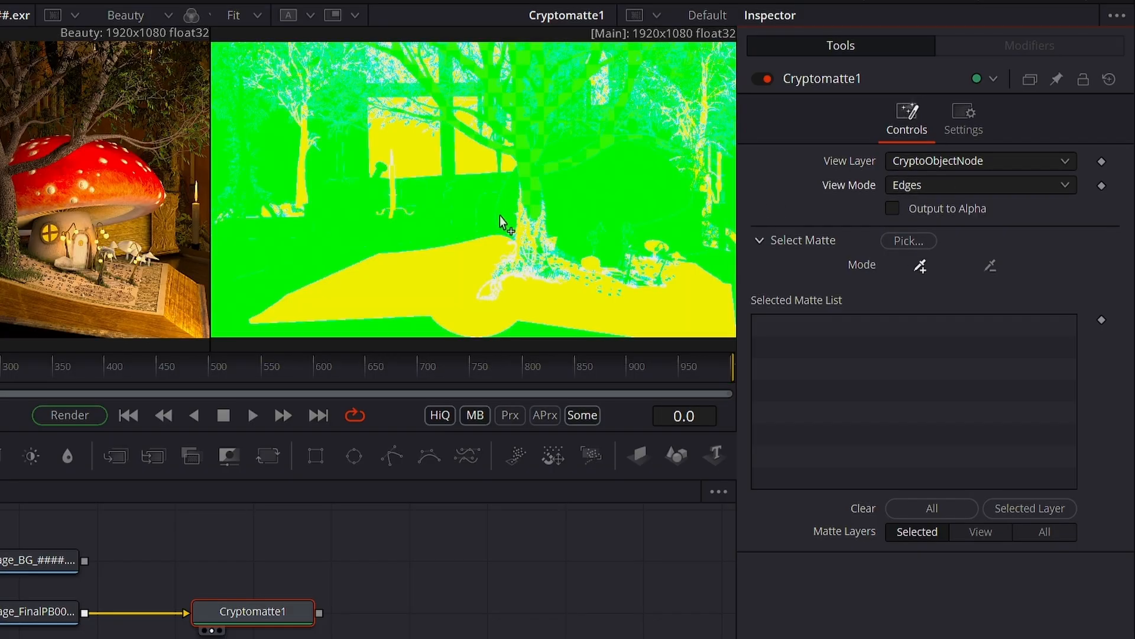
{"action": "left_click", "coordinate": [936, 178]}
{"action": "left_click", "coordinate": [930, 206]}
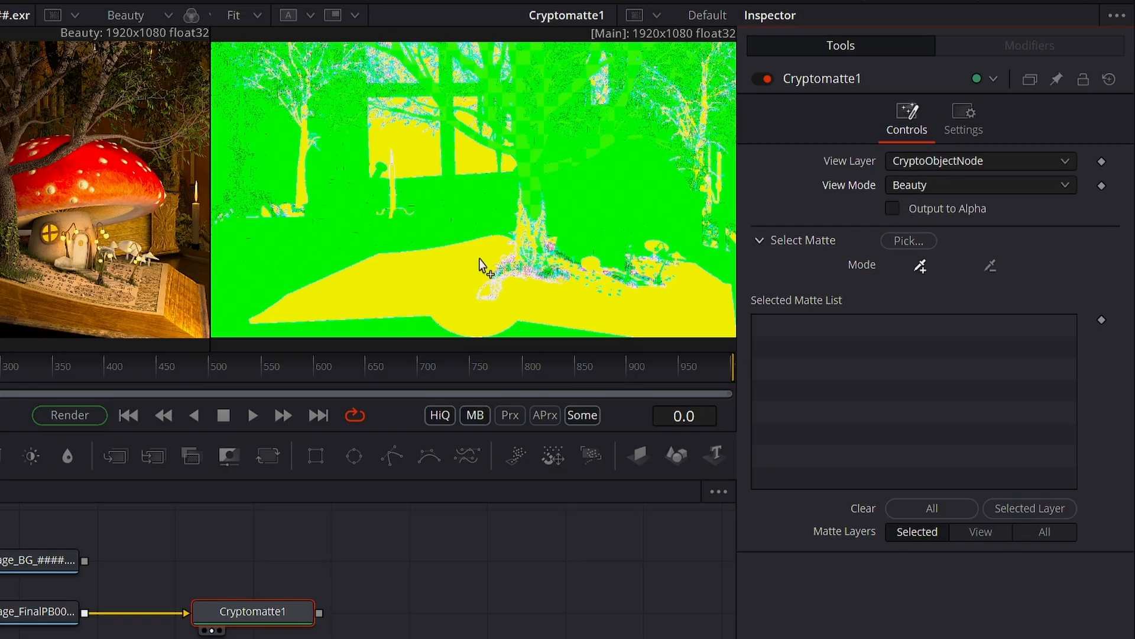
{"action": "left_click", "coordinate": [970, 185]}
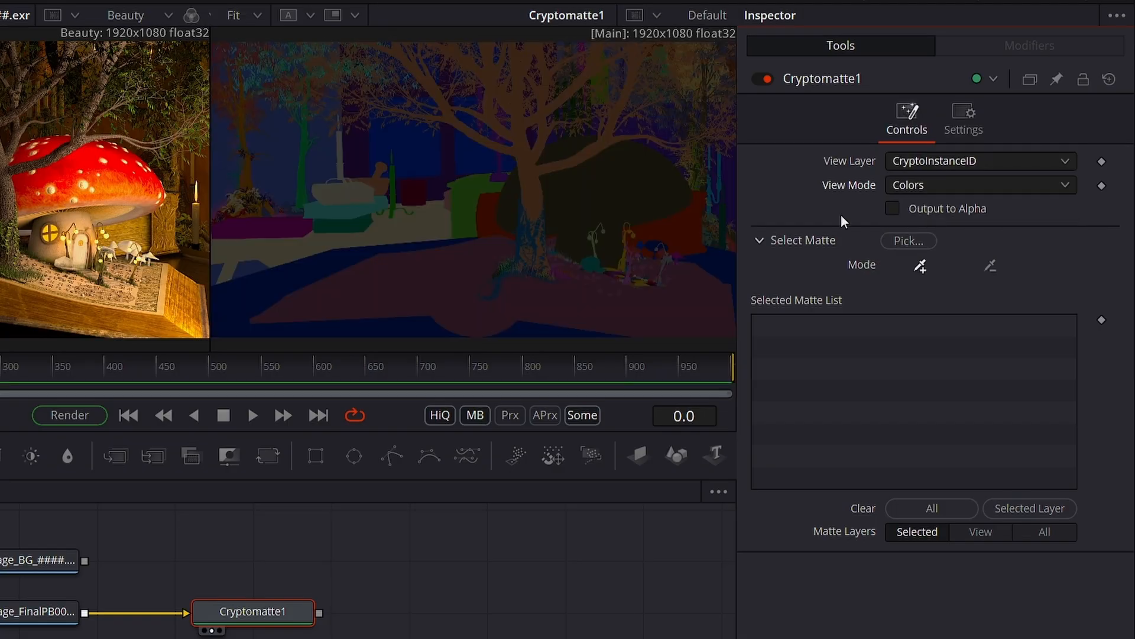
- Turn Output to Alpha on and back off, and collapse and reopen the Select Matte controls
{"action": "left_click", "coordinate": [890, 209]}
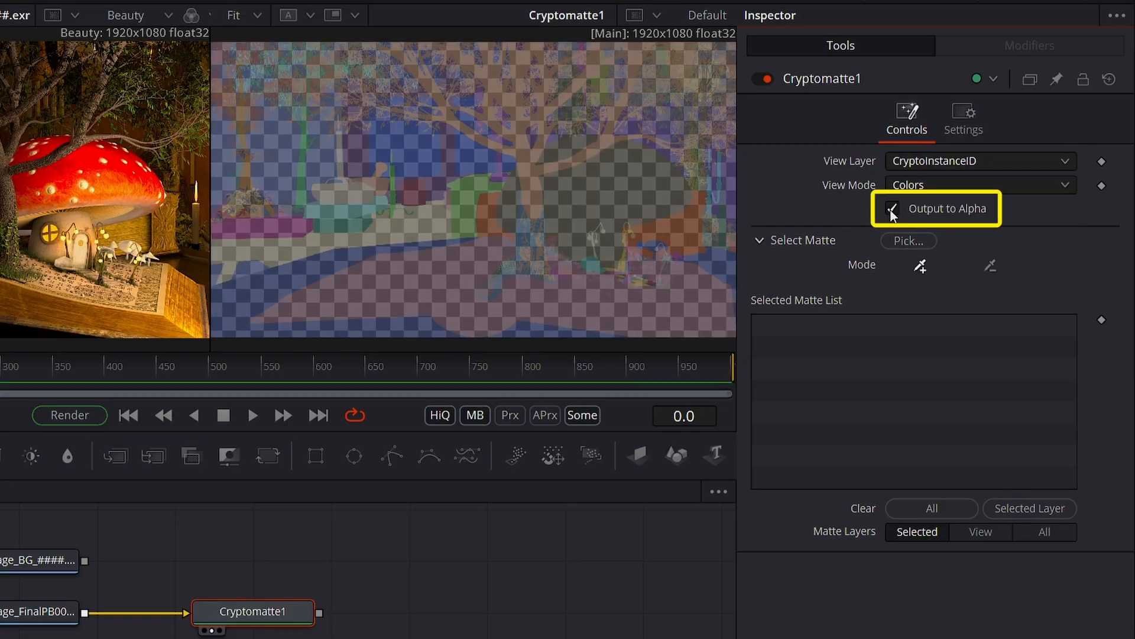
{"action": "left_click", "coordinate": [891, 211]}
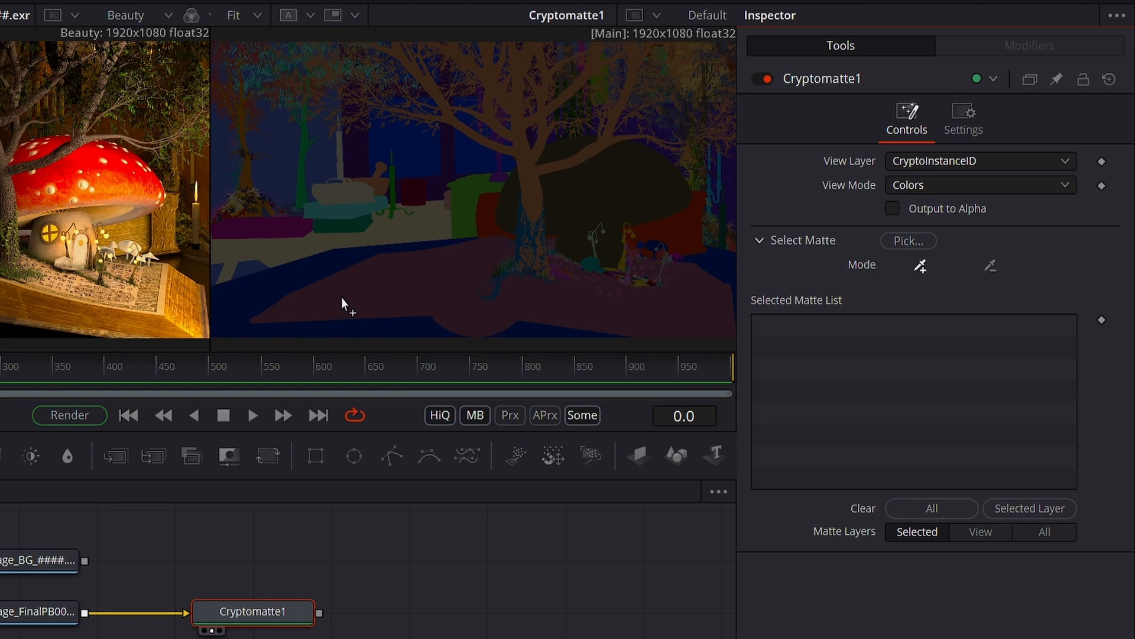
{"action": "left_click", "coordinate": [758, 242]}
{"action": "left_click", "coordinate": [760, 240]}
- Pick the open book and the floor in the viewer as Cryptomatte1's mattes, adding and removing the window in between
{"action": "left_click", "coordinate": [393, 285]}
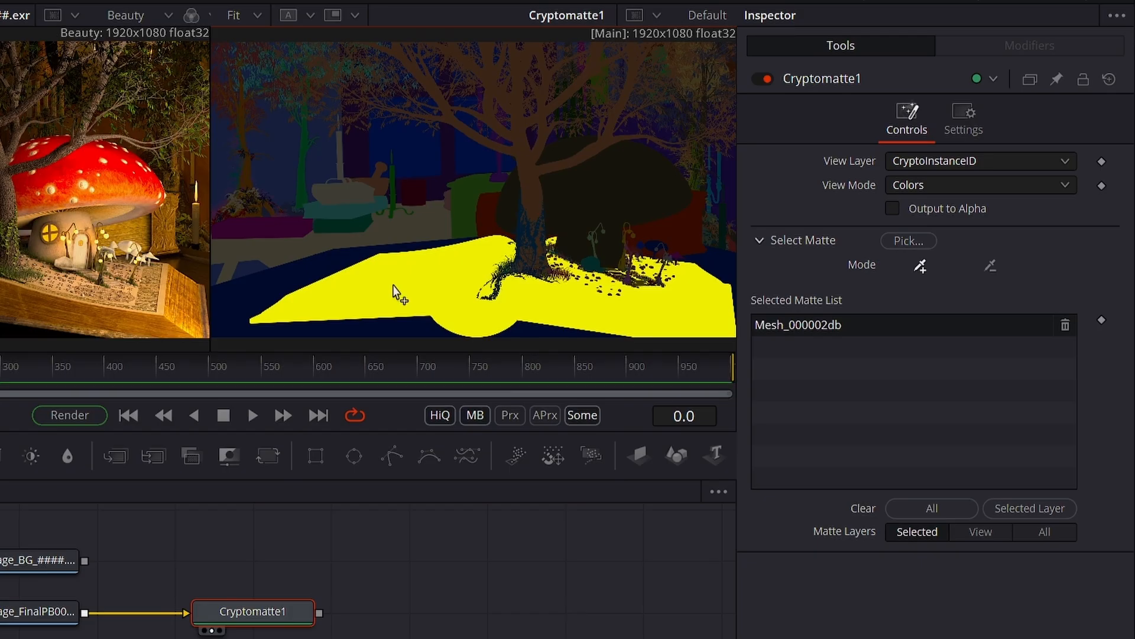
{"action": "left_click", "coordinate": [410, 155]}
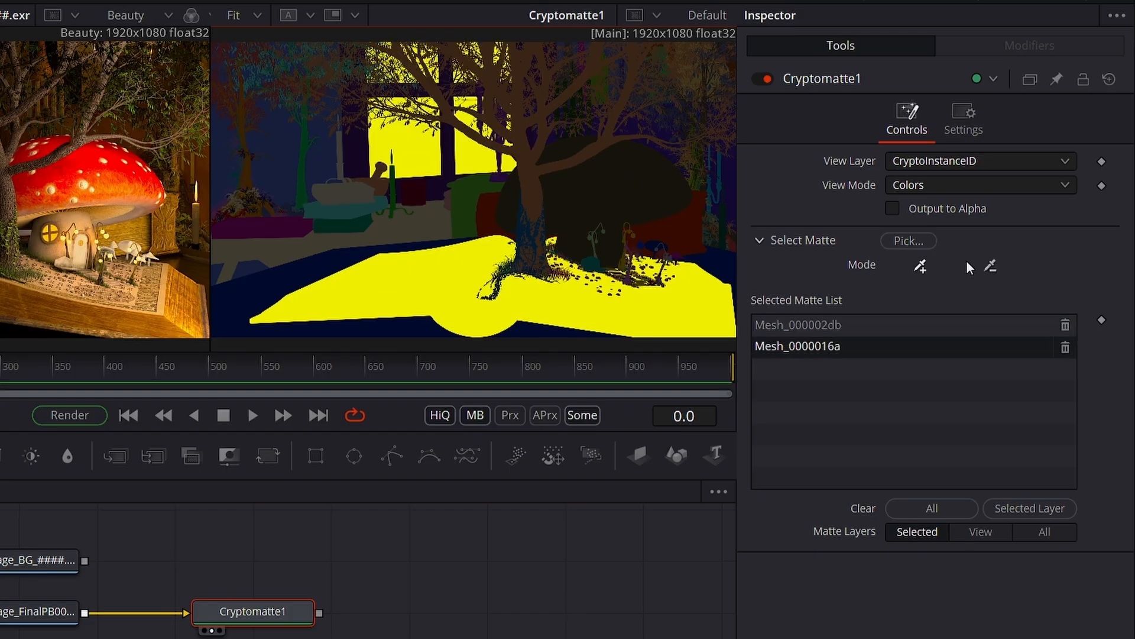
{"action": "left_click", "coordinate": [991, 265]}
{"action": "left_click", "coordinate": [434, 163]}
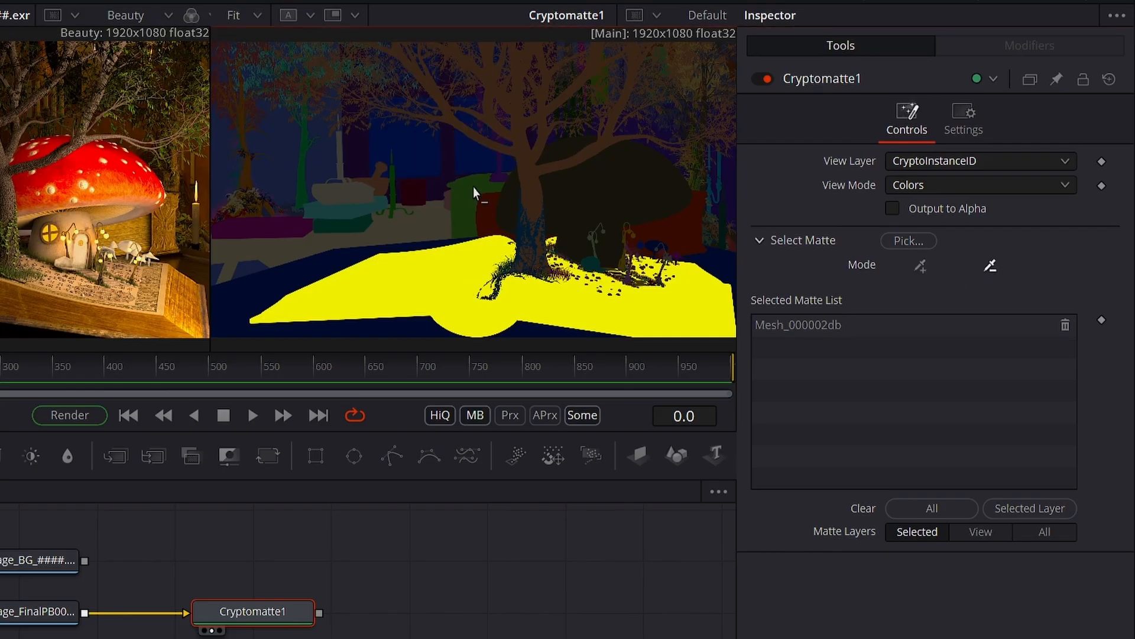
{"action": "left_click", "coordinate": [285, 255]}
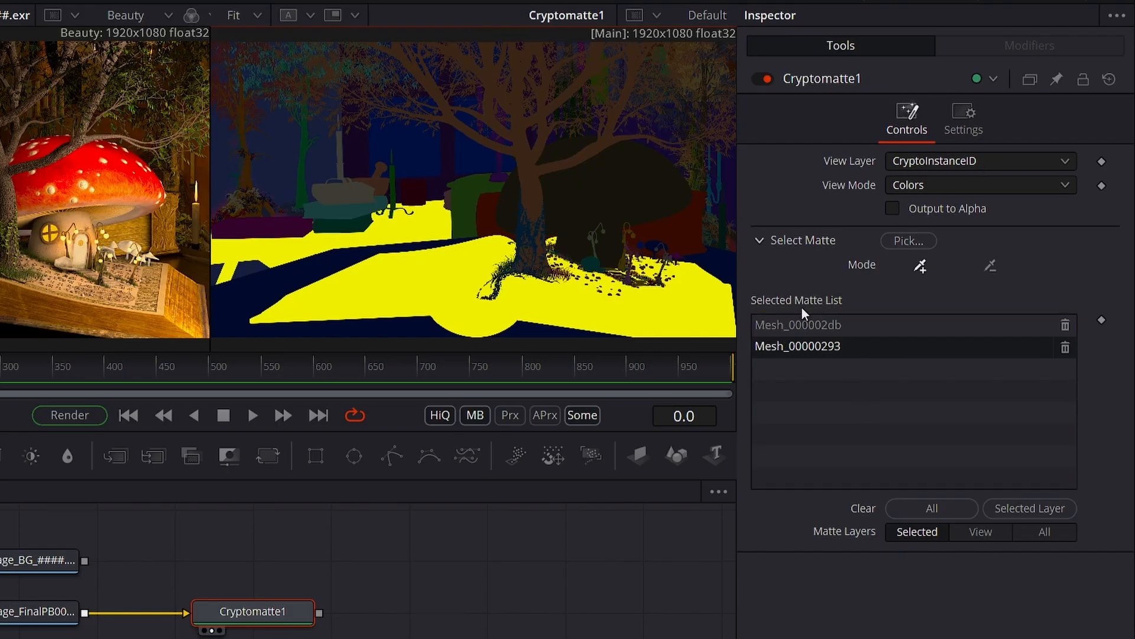
- Switch the view layer to CryptoMaterialNode and pick the book's page and the mushroom cap as mattes
{"action": "left_click", "coordinate": [907, 164]}
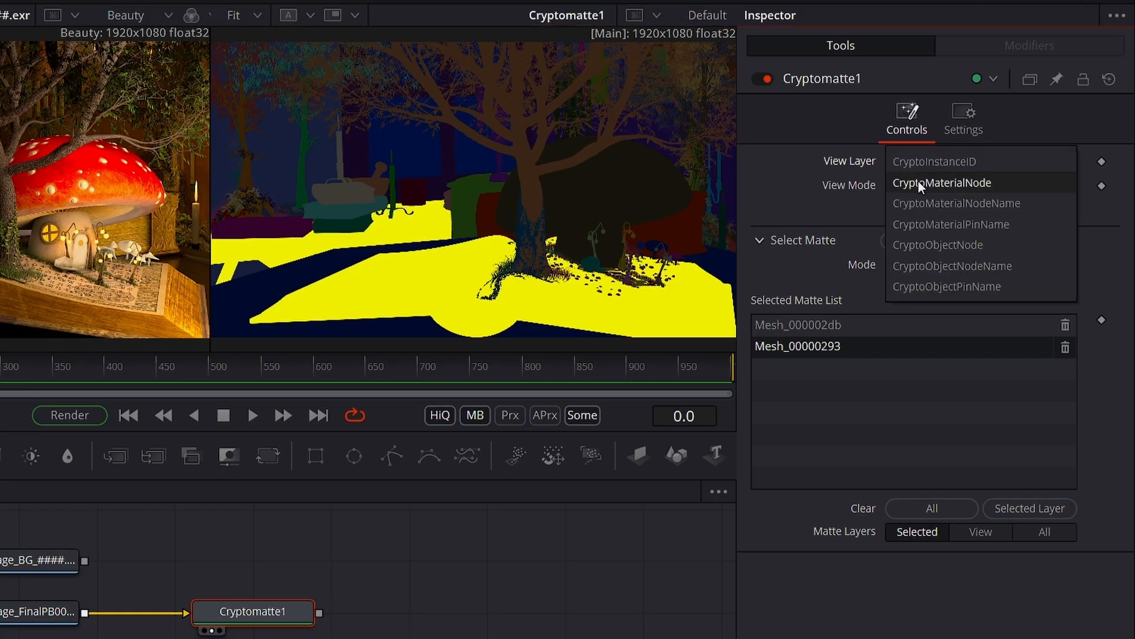
{"action": "left_click", "coordinate": [917, 183]}
{"action": "left_click", "coordinate": [459, 261]}
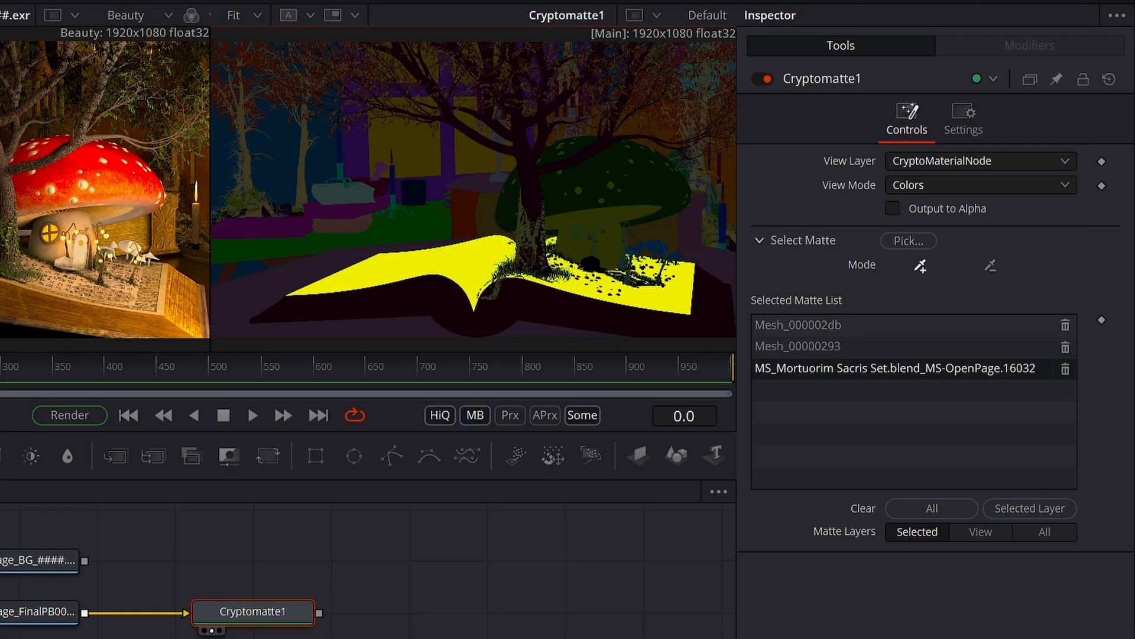
{"action": "left_click", "coordinate": [652, 186]}
- Switch the view layer to CryptoObjectNode and pick the mushroom house and the book as mattes
{"action": "left_click", "coordinate": [961, 161]}
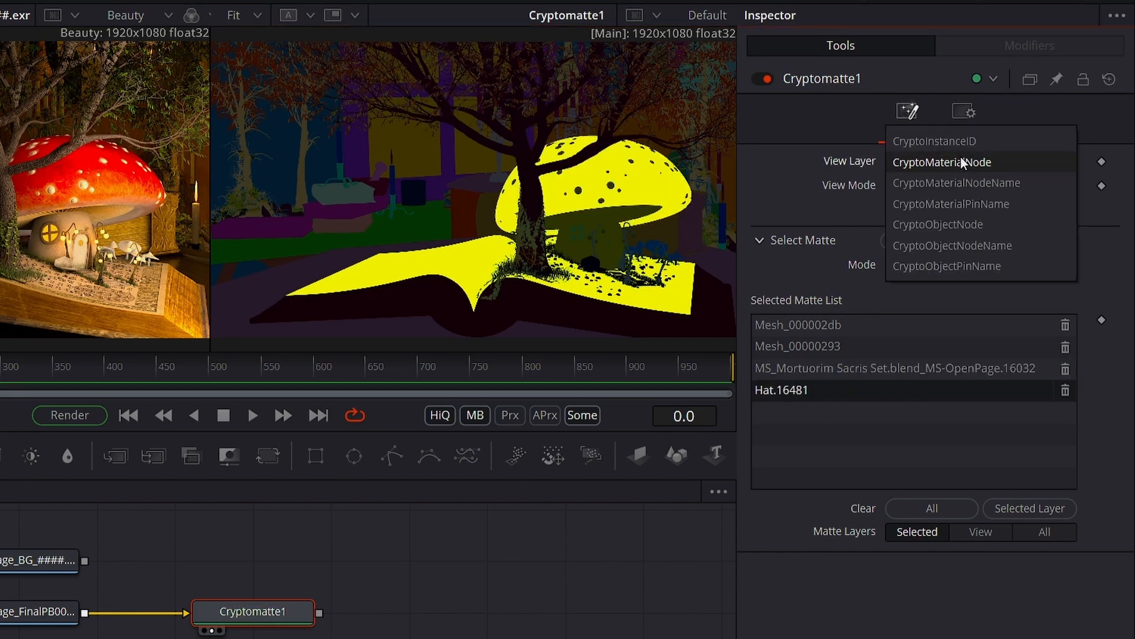
{"action": "left_click", "coordinate": [987, 225]}
{"action": "left_click", "coordinate": [651, 177]}
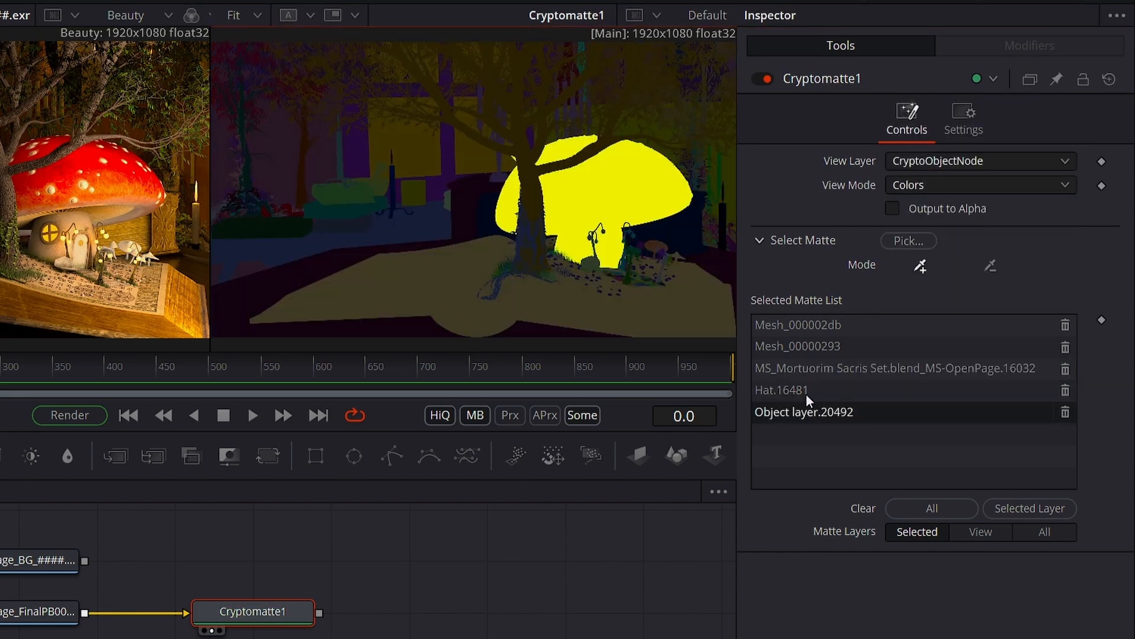
{"action": "left_click", "coordinate": [457, 304]}
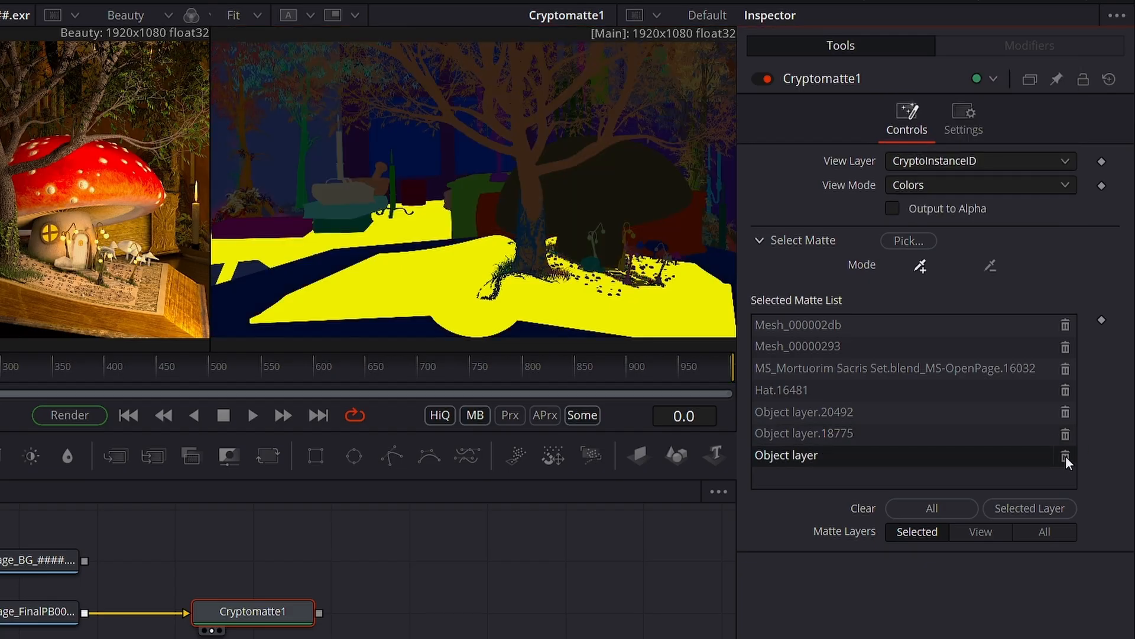
- Delete the picked mattes one by one until Cryptomatte1's selected matte list is empty
{"action": "left_click", "coordinate": [1065, 455]}
{"action": "left_click", "coordinate": [1066, 435]}
{"action": "left_click", "coordinate": [1066, 370]}
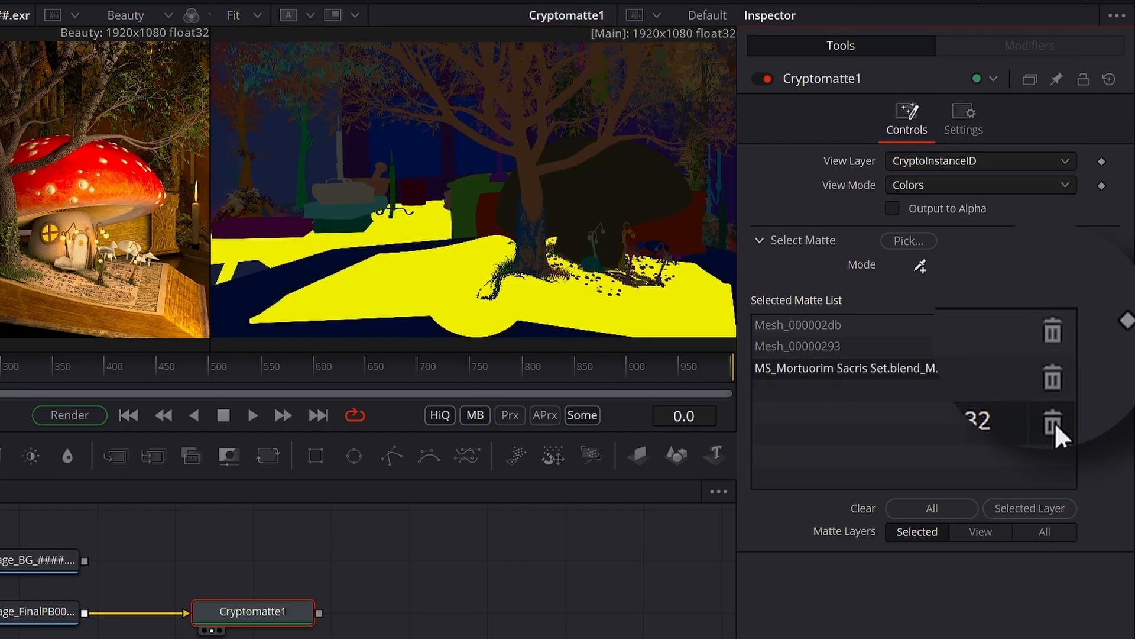
{"action": "left_click", "coordinate": [1056, 373]}
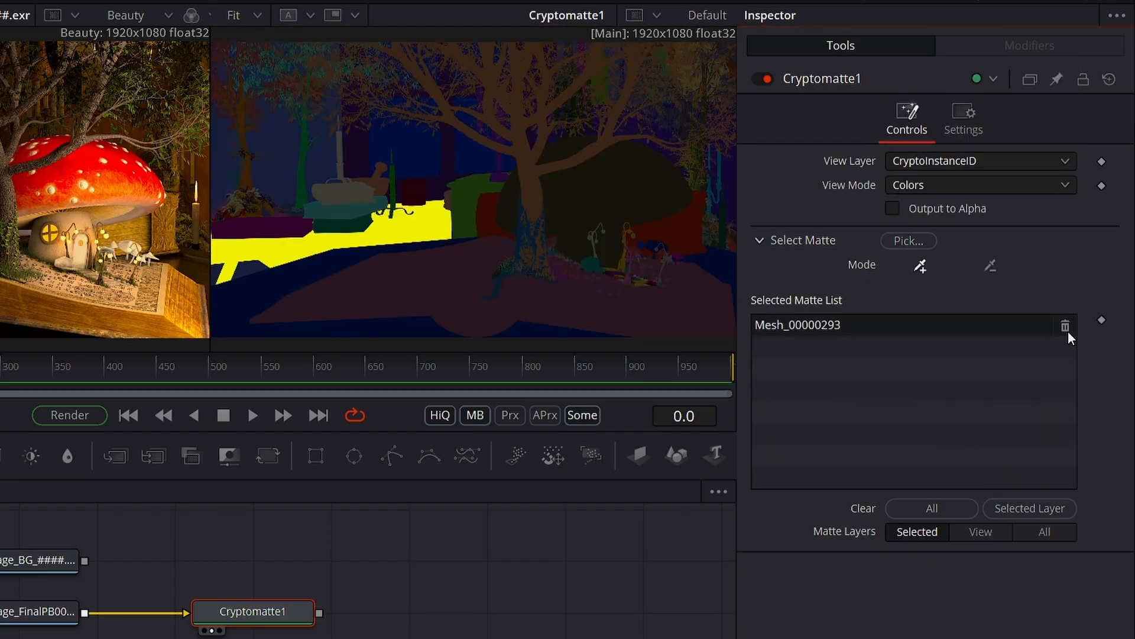
{"action": "left_click", "coordinate": [1064, 331]}
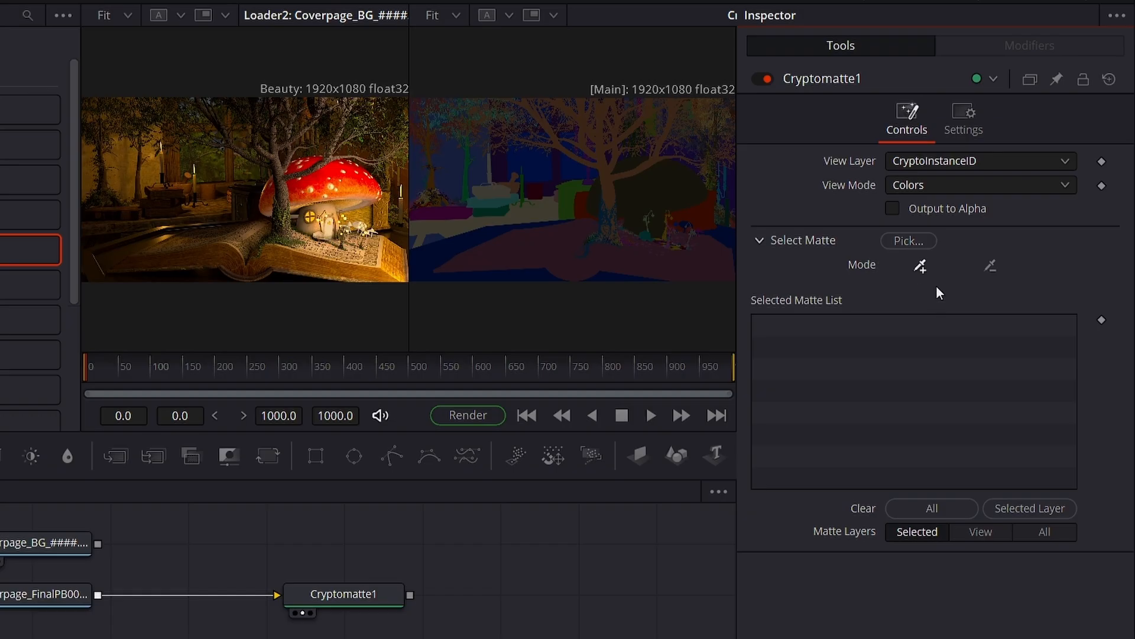
- Browse Cryptomatte1's full list of CryptoInstanceID mattes down to its end, widening the Layers column for readability
{"action": "left_click", "coordinate": [906, 239]}
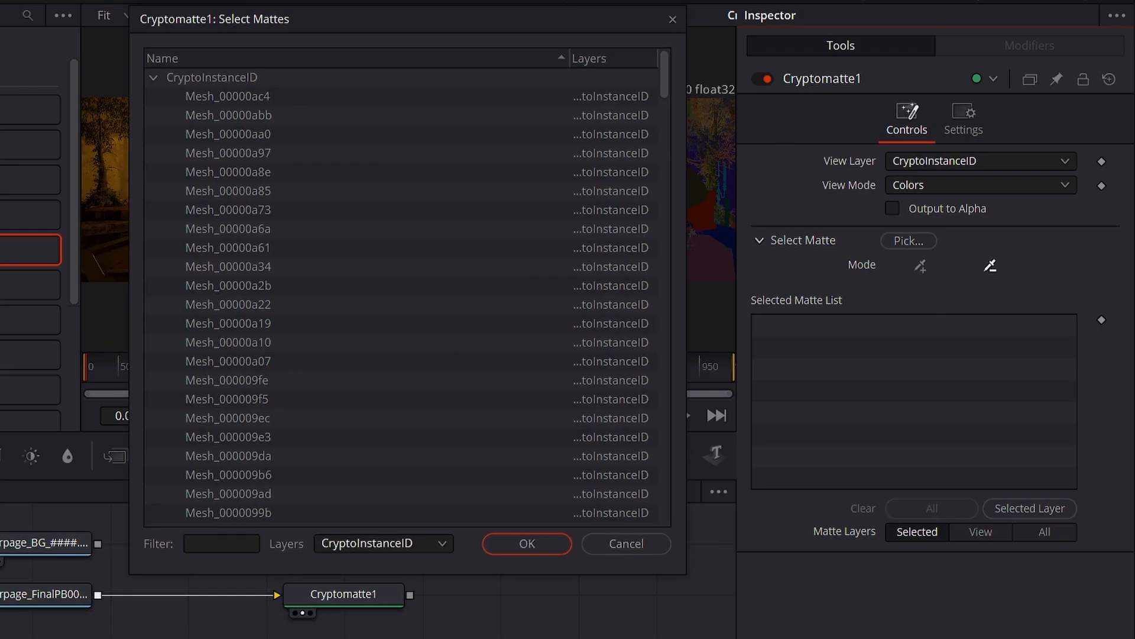
{"action": "left_click_drag", "start_coordinate": [651, 80], "coordinate": [638, 514]}
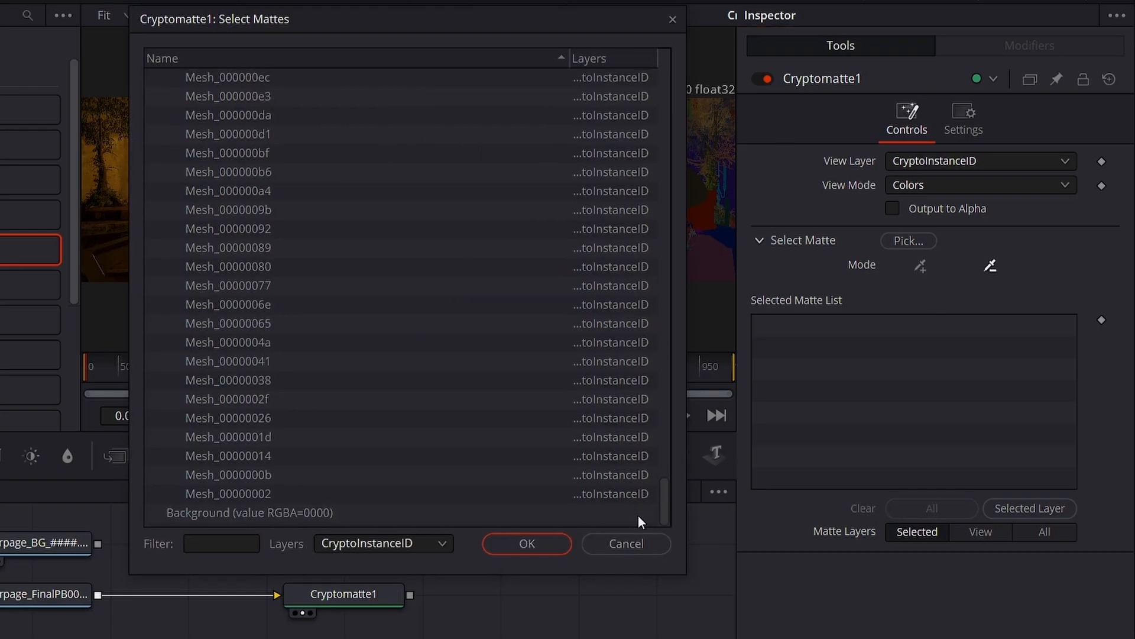
{"action": "left_click", "coordinate": [246, 285]}
{"action": "left_click_drag", "start_coordinate": [568, 55], "coordinate": [456, 56]}
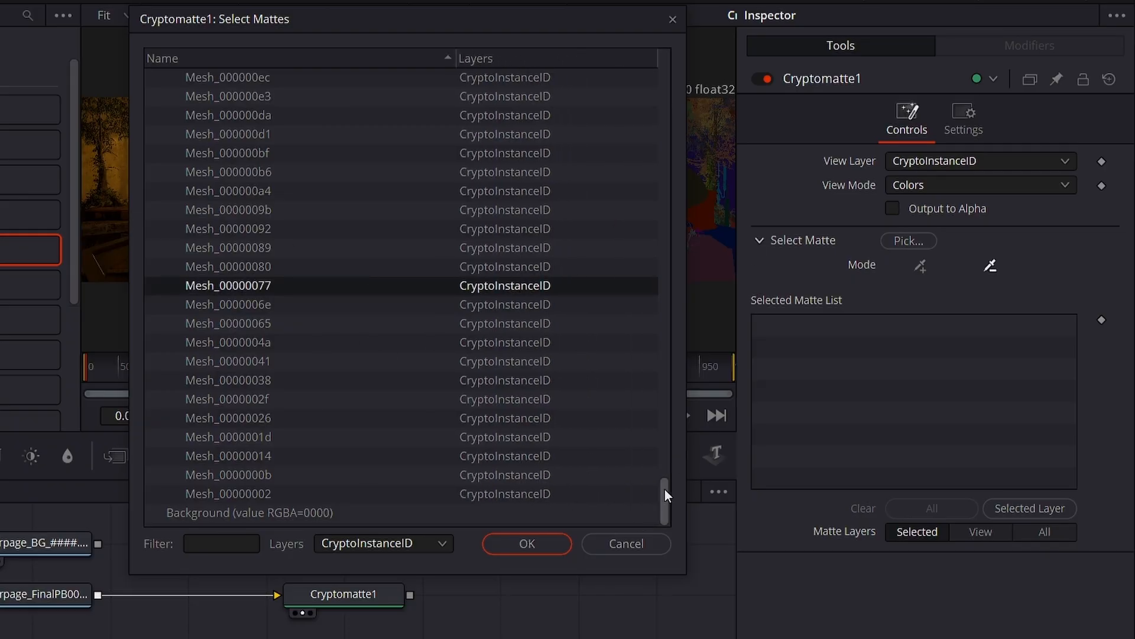
{"action": "left_click_drag", "start_coordinate": [654, 493], "coordinate": [674, 480]}
{"action": "left_click_drag", "start_coordinate": [668, 528], "coordinate": [666, 628]}
{"action": "left_click", "coordinate": [300, 292]}
- Filter the matte list to the CryptoMaterialNode layer and add JP-Mushroom.16202 to the selected mattes
{"action": "left_click", "coordinate": [407, 541]}
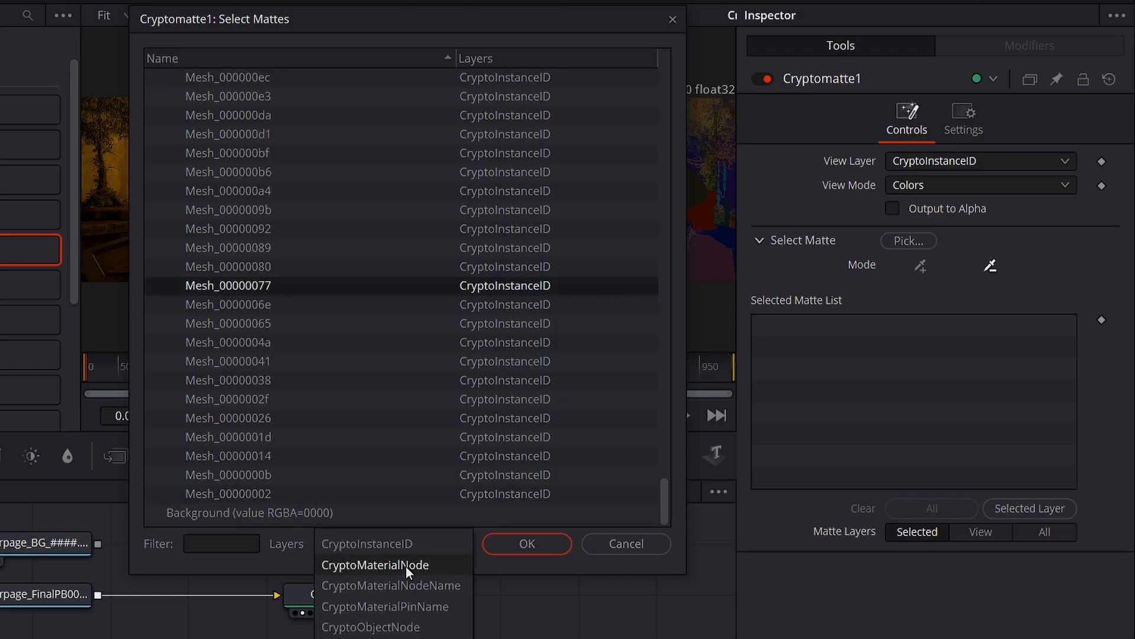
{"action": "left_click", "coordinate": [405, 565]}
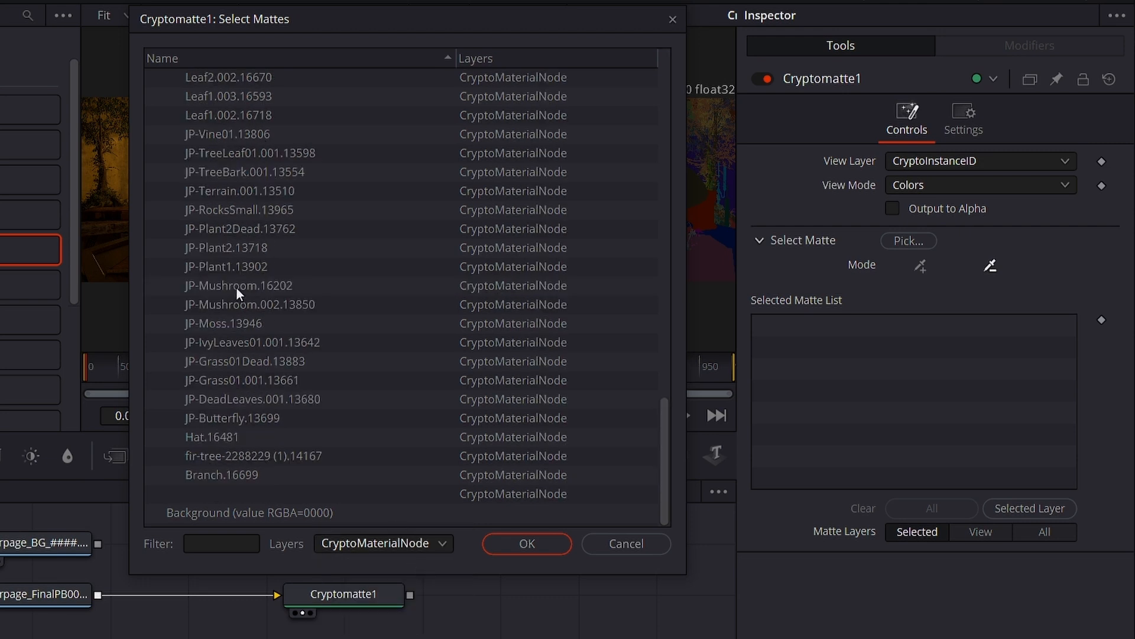
{"action": "left_click", "coordinate": [208, 283]}
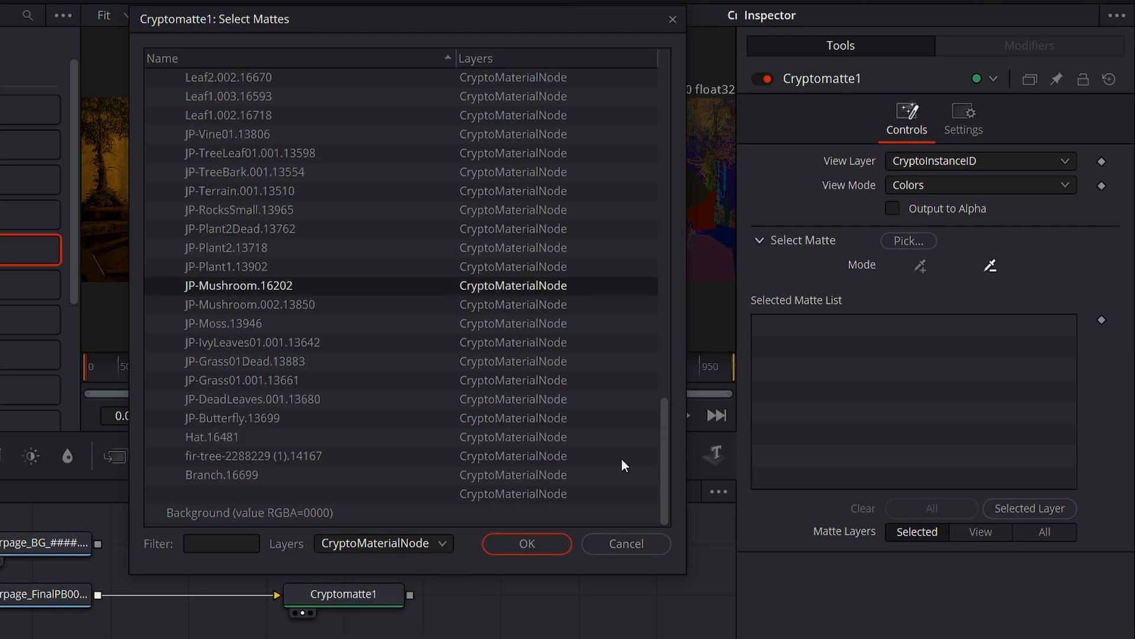
{"action": "left_click", "coordinate": [557, 541]}
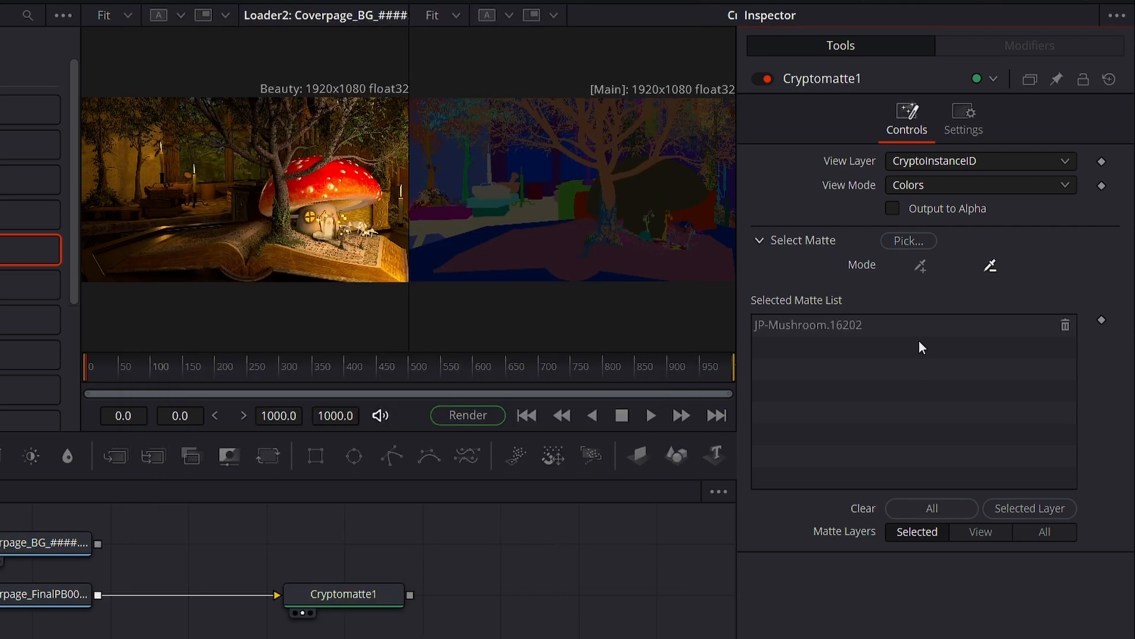
{"action": "left_click", "coordinate": [805, 327]}
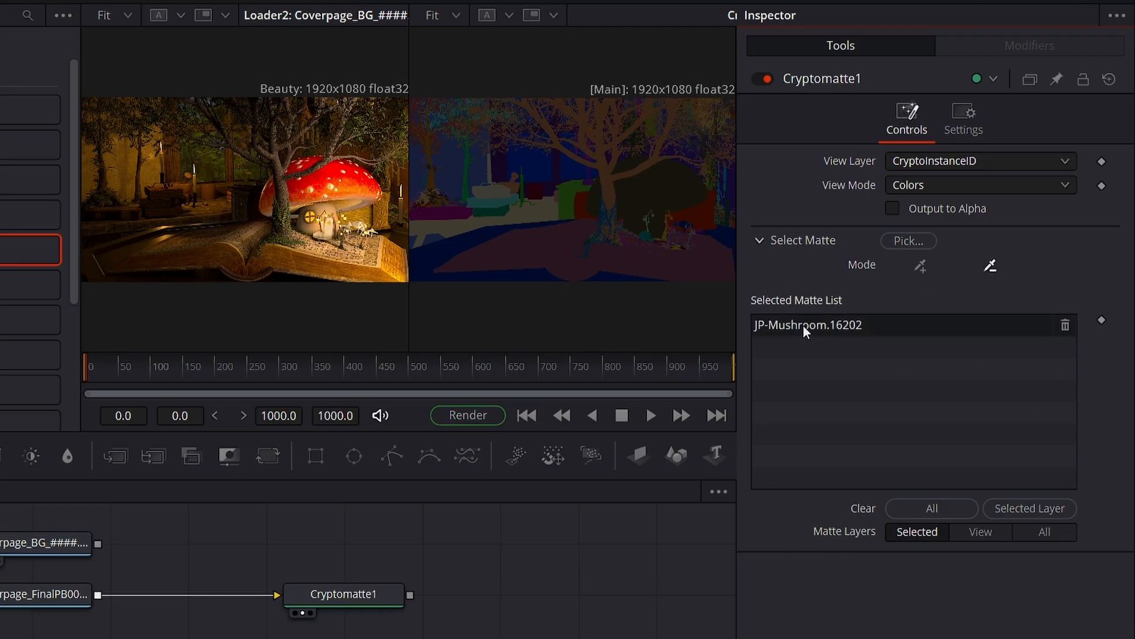
- Set Cryptomatte1's view mode to Matte and its view layer to CryptoMaterialNode to display the mushroom matte
{"action": "left_click", "coordinate": [913, 177]}
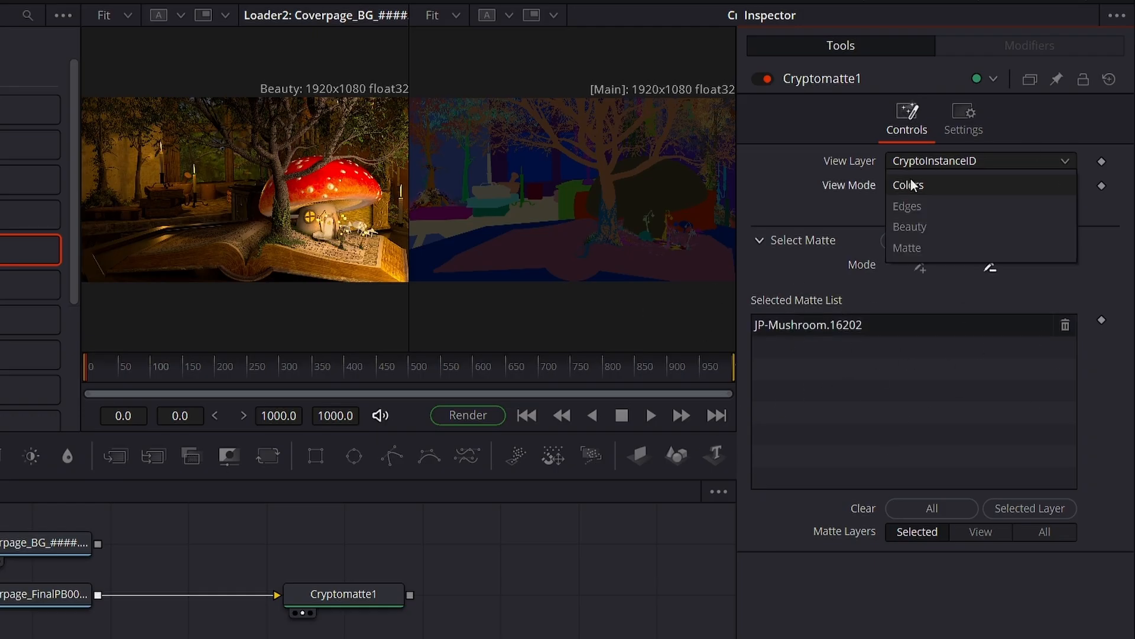
{"action": "left_click", "coordinate": [896, 244]}
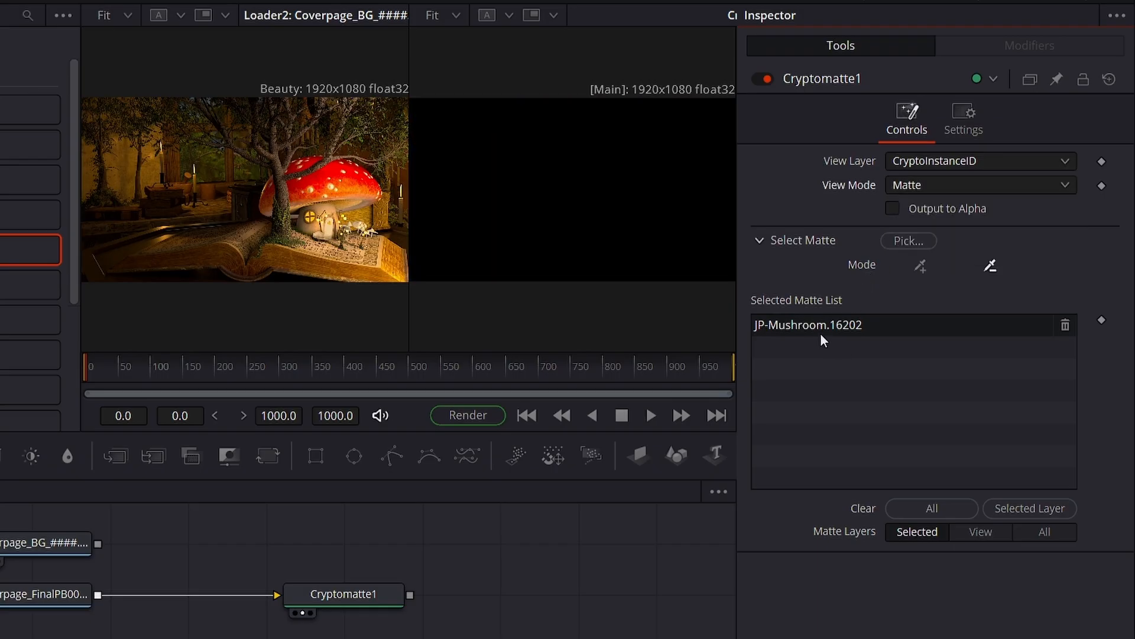
{"action": "left_click", "coordinate": [920, 166]}
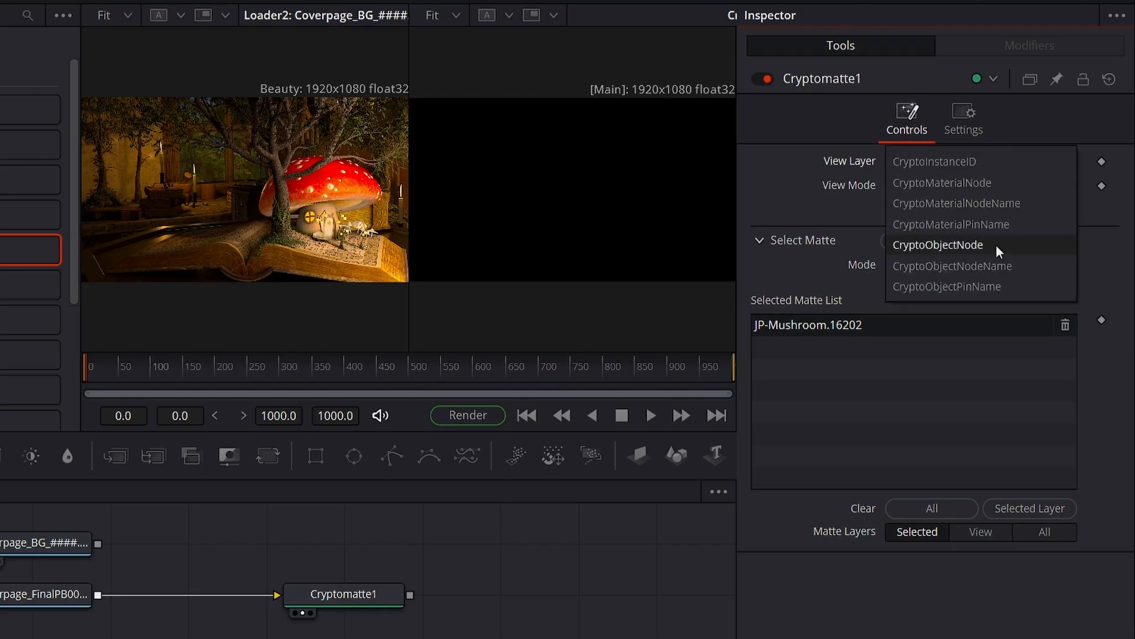
{"action": "left_click", "coordinate": [977, 177]}
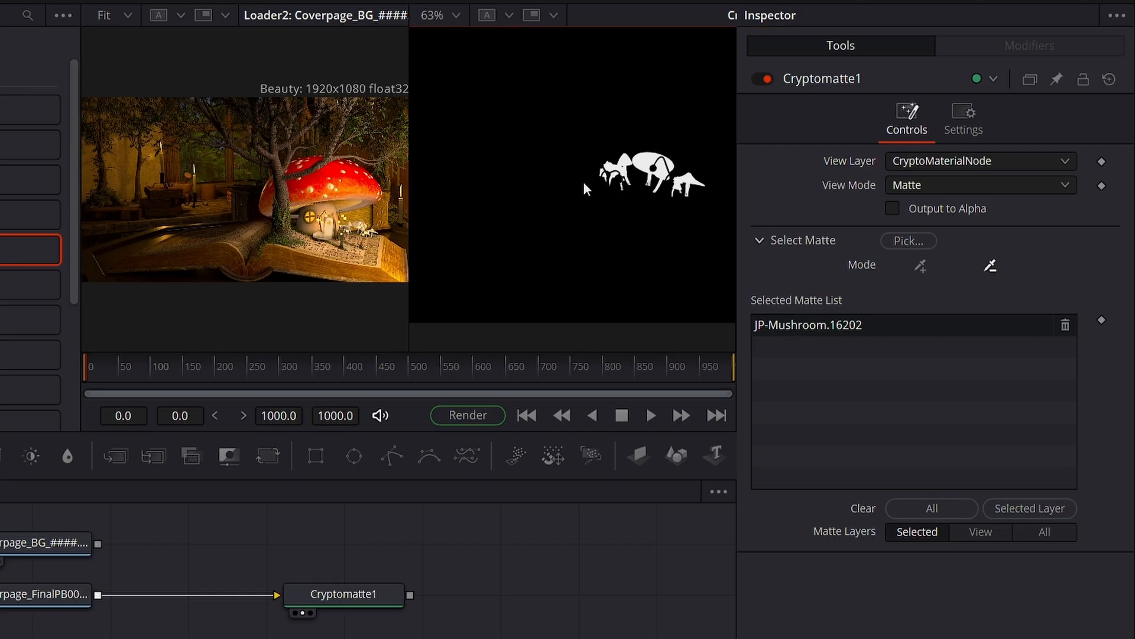
{"action": "scroll", "coordinate": [584, 182], "scroll_direction": "up", "scroll_amount": 4}
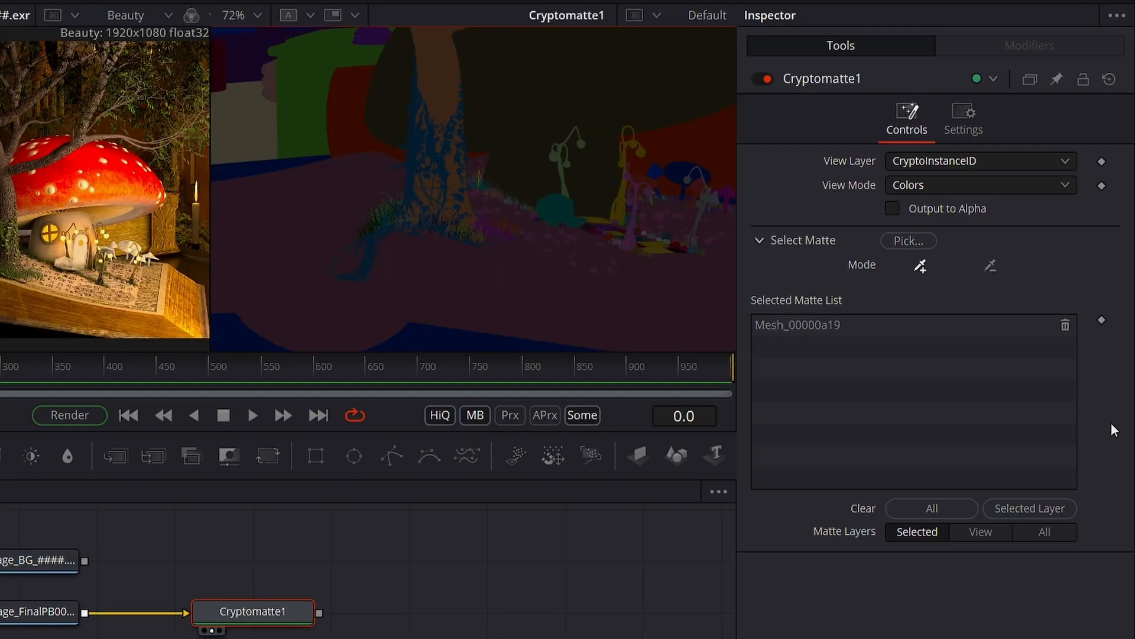
- Choose Mesh_00000ac4 from the CryptoInstanceID matte list as Cryptomatte1's selected matte and view the highlighted tree ivy
{"action": "left_click", "coordinate": [906, 242]}
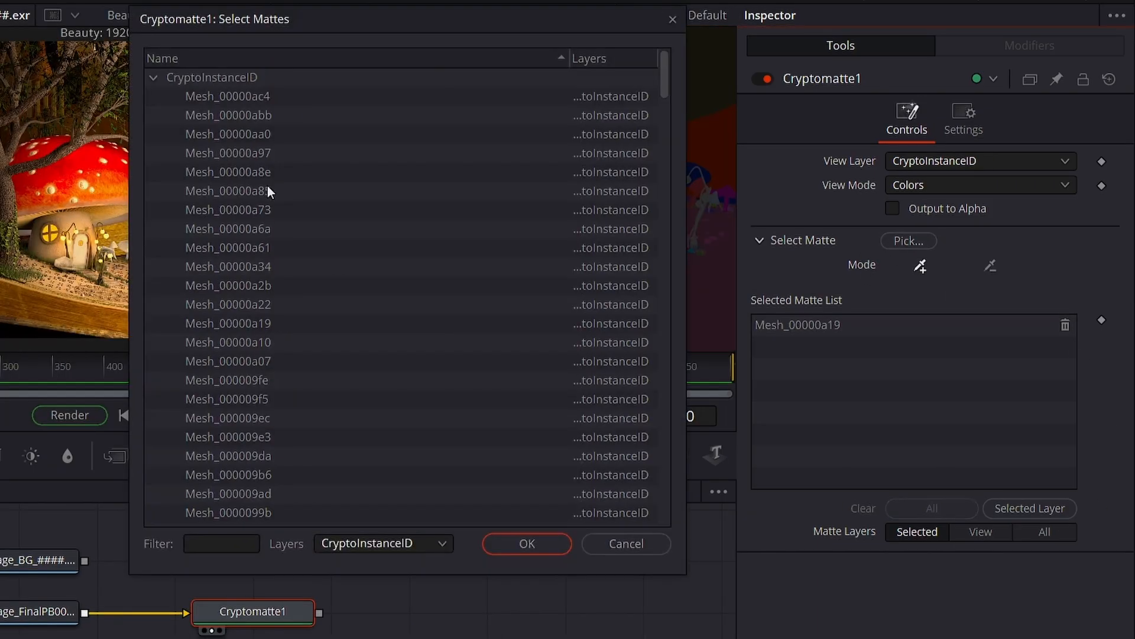
{"action": "left_click", "coordinate": [231, 98]}
{"action": "left_click", "coordinate": [519, 540]}
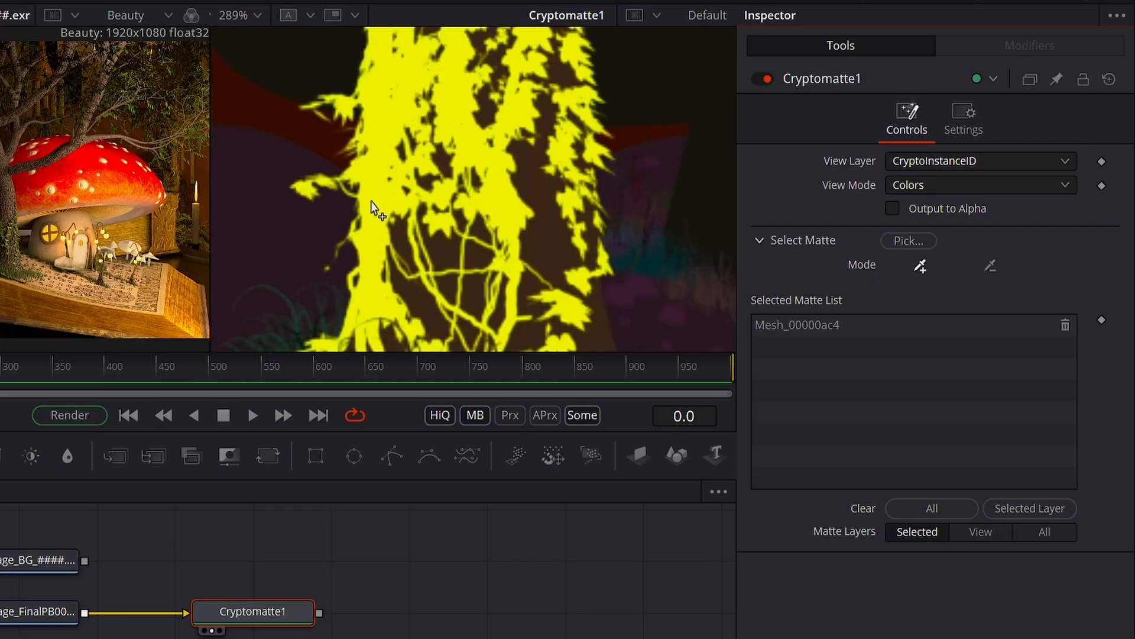
{"action": "scroll", "coordinate": [372, 202], "scroll_direction": "down", "scroll_amount": 5}
{"action": "left_click_drag", "start_coordinate": [535, 229], "coordinate": [703, 254]}
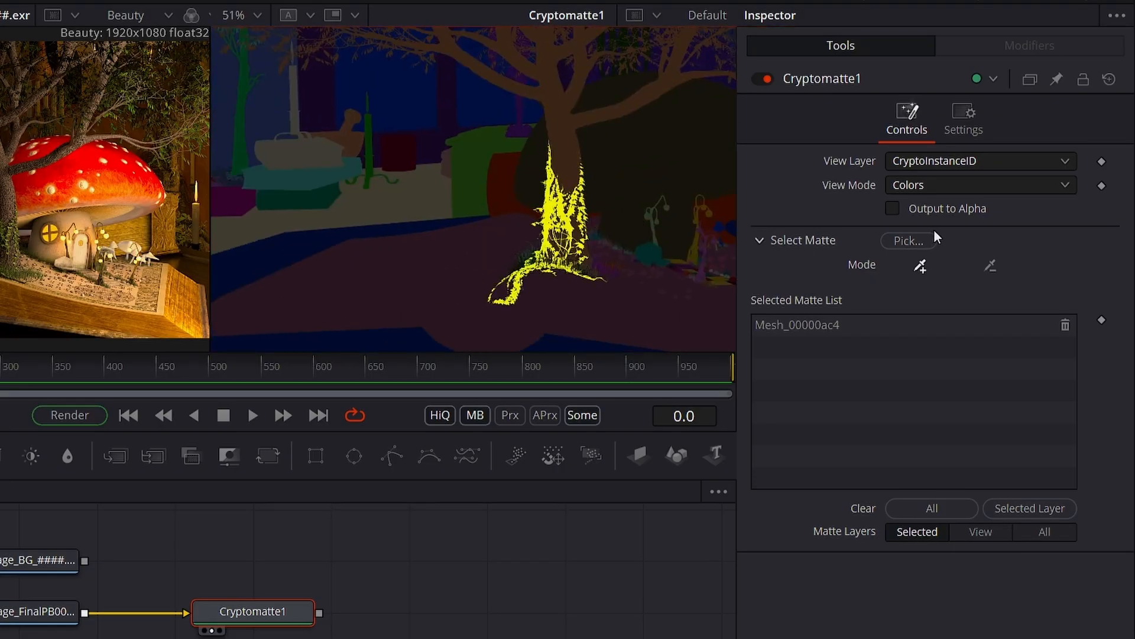
{"action": "left_click", "coordinate": [917, 240]}
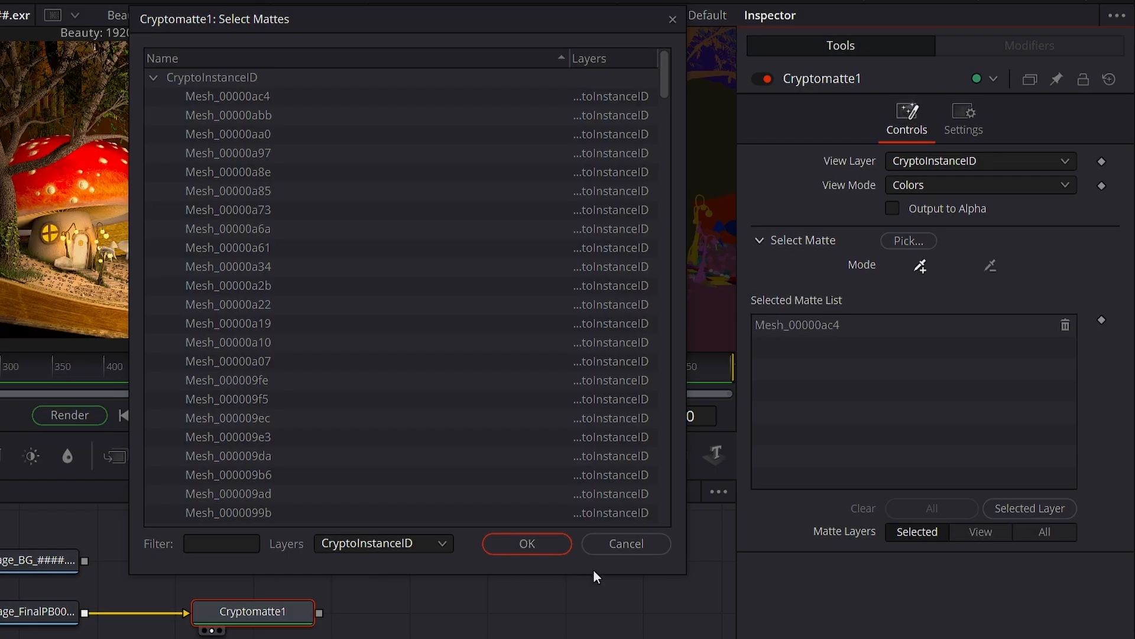
{"action": "left_click", "coordinate": [611, 542]}
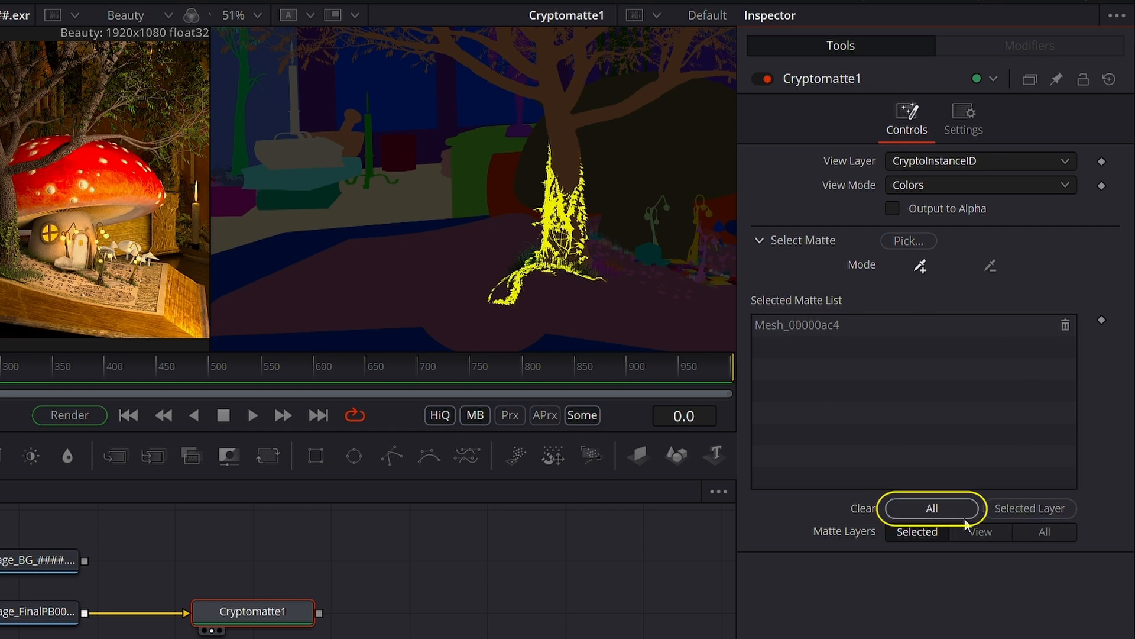
- Clear all of Cryptomatte1's selected mattes, including those of the selected layer
{"action": "left_click", "coordinate": [923, 510]}
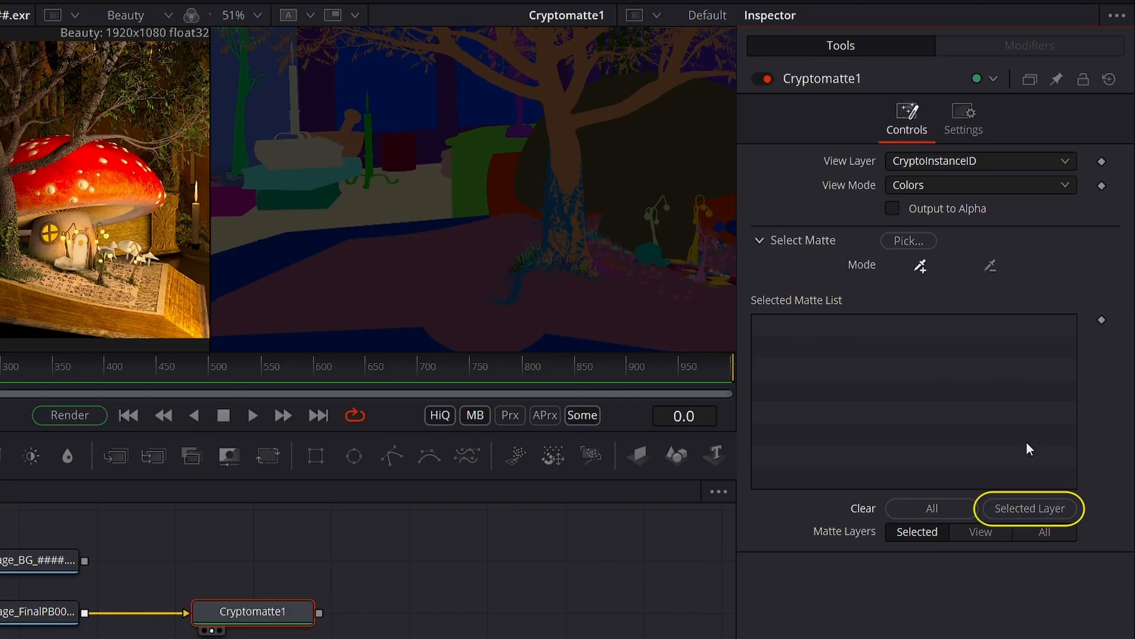
{"action": "left_click", "coordinate": [1024, 509]}
- Switch Cryptomatte1's view layer to CryptoObjectNodeName
{"action": "left_click", "coordinate": [910, 153]}
{"action": "left_click", "coordinate": [910, 263]}
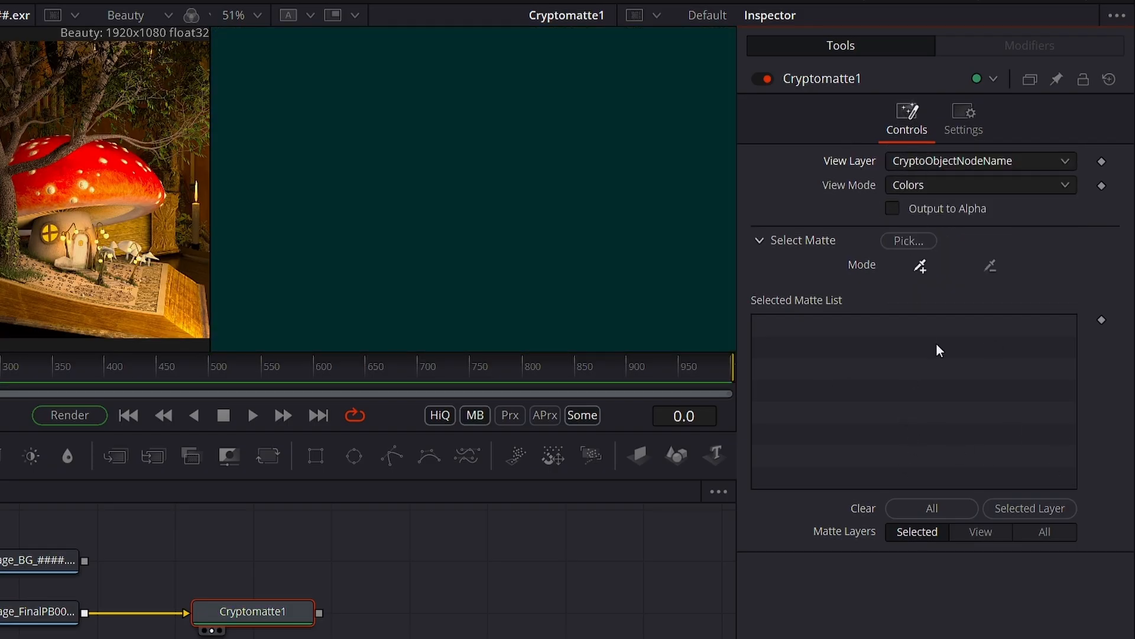
{"action": "left_click", "coordinate": [1014, 161]}
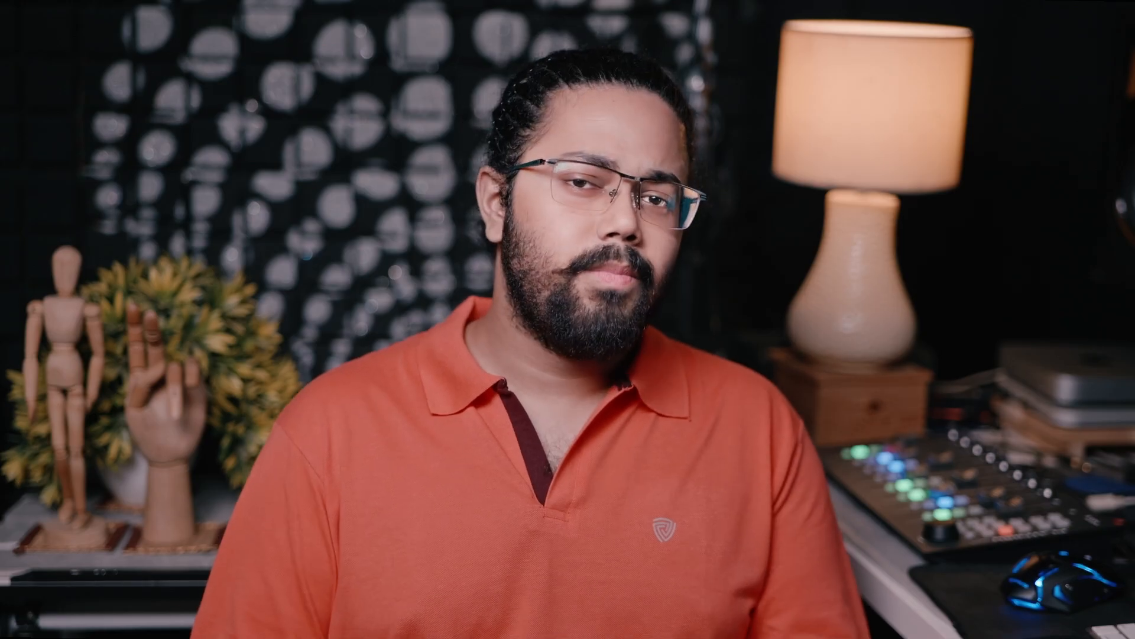
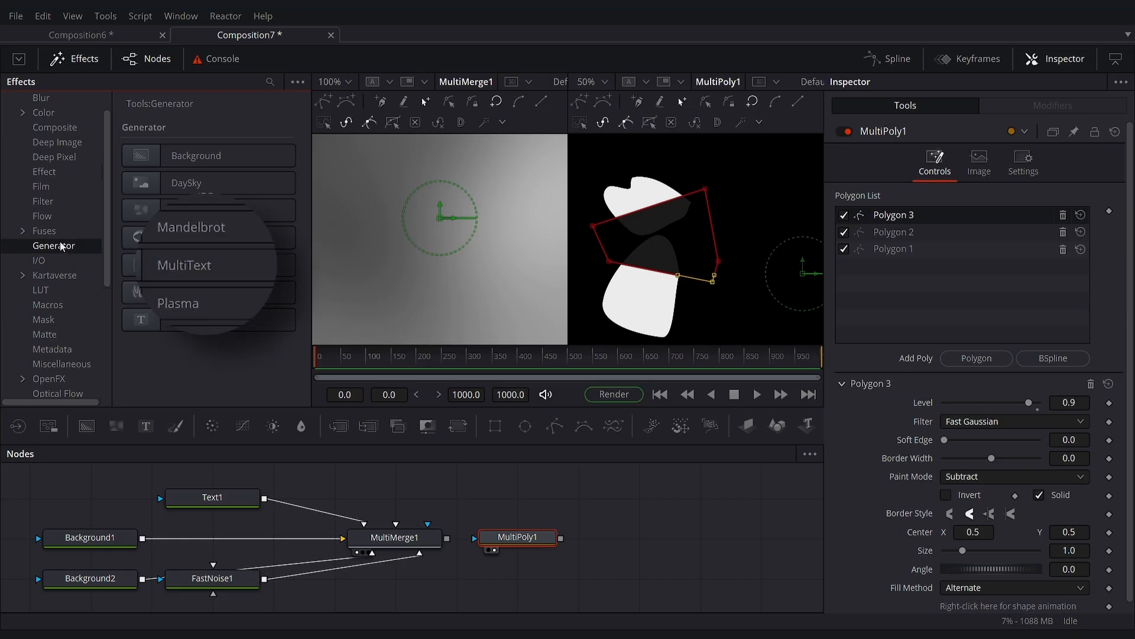
- Add a MultiText node beside MultiPoly1, view it and set its first text item to "This is text one"
{"action": "left_click_drag", "start_coordinate": [195, 265], "coordinate": [627, 528]}
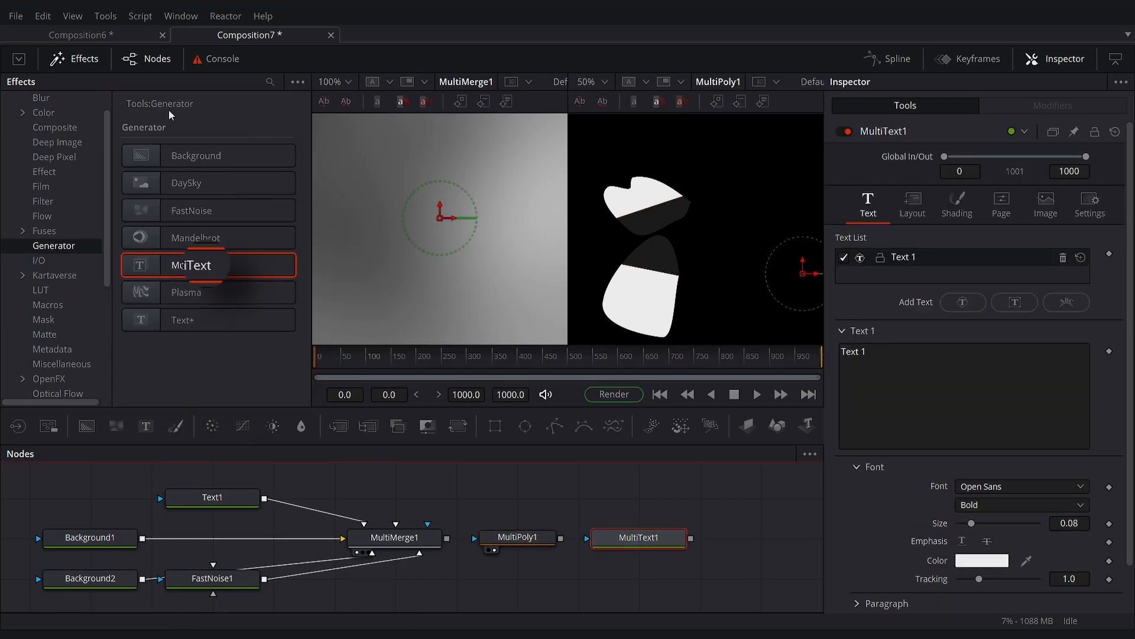
{"action": "left_click", "coordinate": [90, 64]}
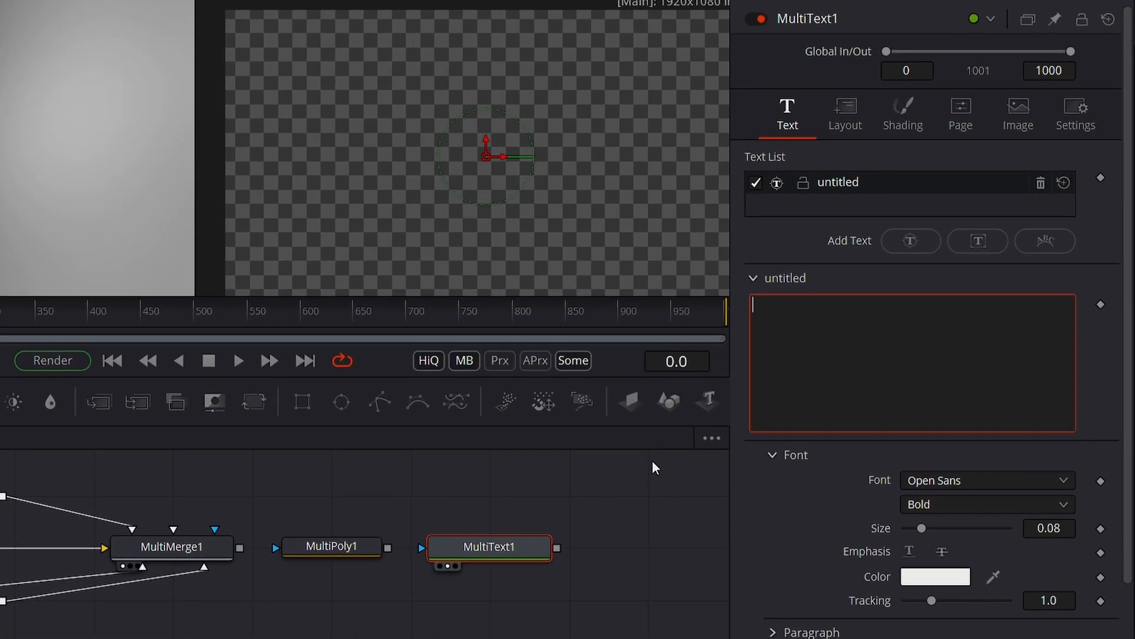
{"action": "type", "text": "This is text one"}
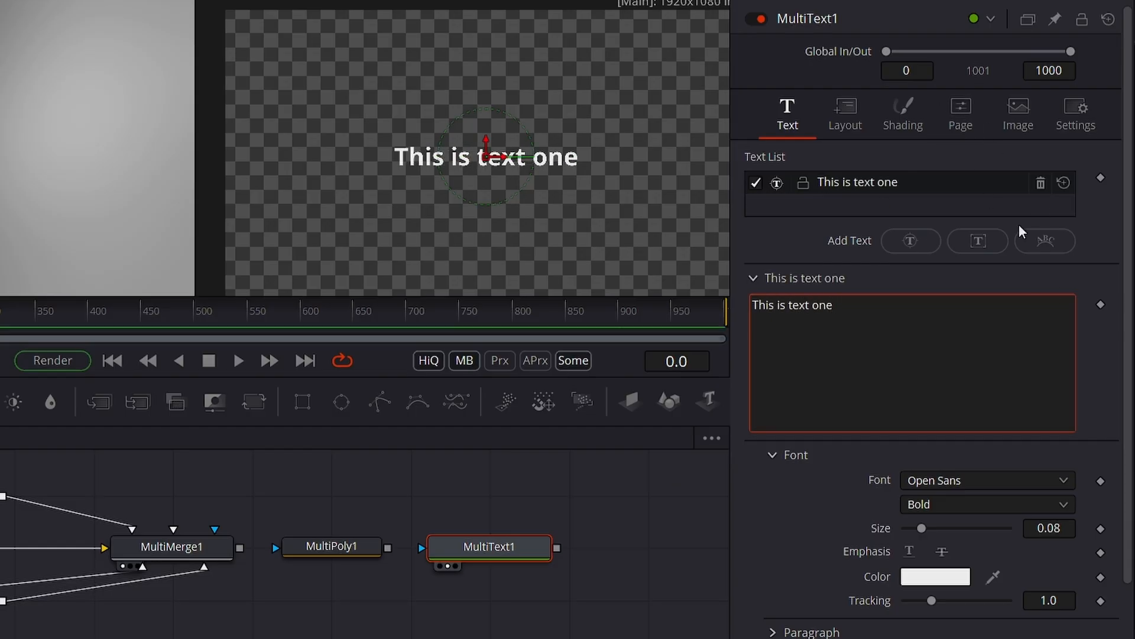
- Add a second point text item to MultiText1 reading "and this is text two"
{"action": "left_click", "coordinate": [914, 241]}
{"action": "double_click", "coordinate": [858, 182]}
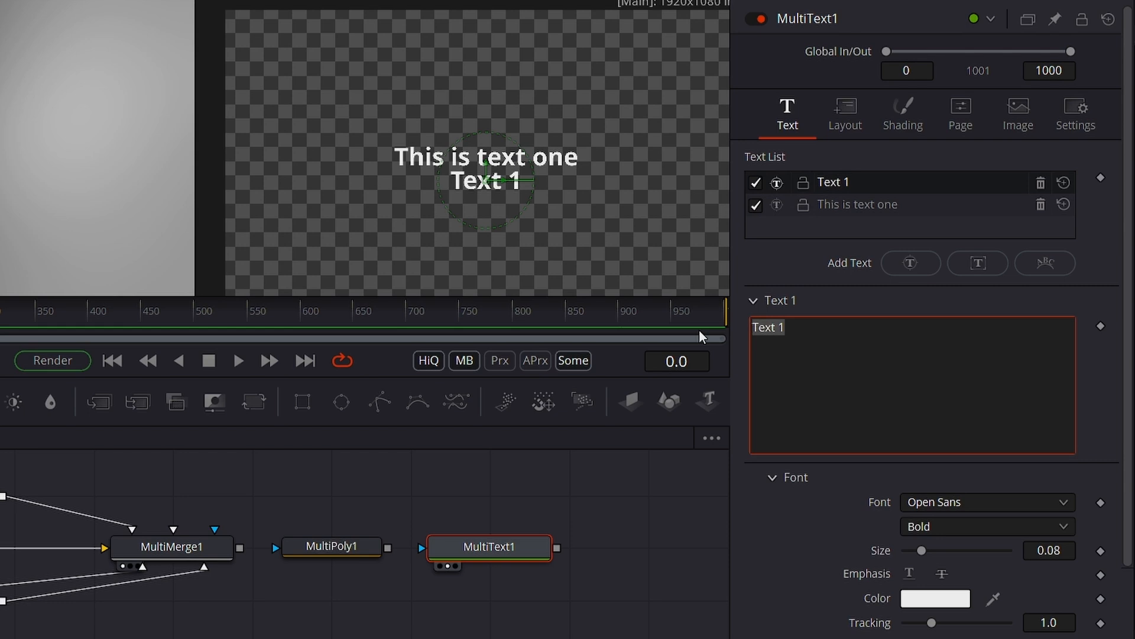
{"action": "type", "text": "and this"}
{"action": "key", "text": "BackSpace"}
{"action": "key", "text": "BackSpace"}
{"action": "key", "text": "BackSpace"}
{"action": "key", "text": "BackSpace"}
{"action": "type", "text": "this"}
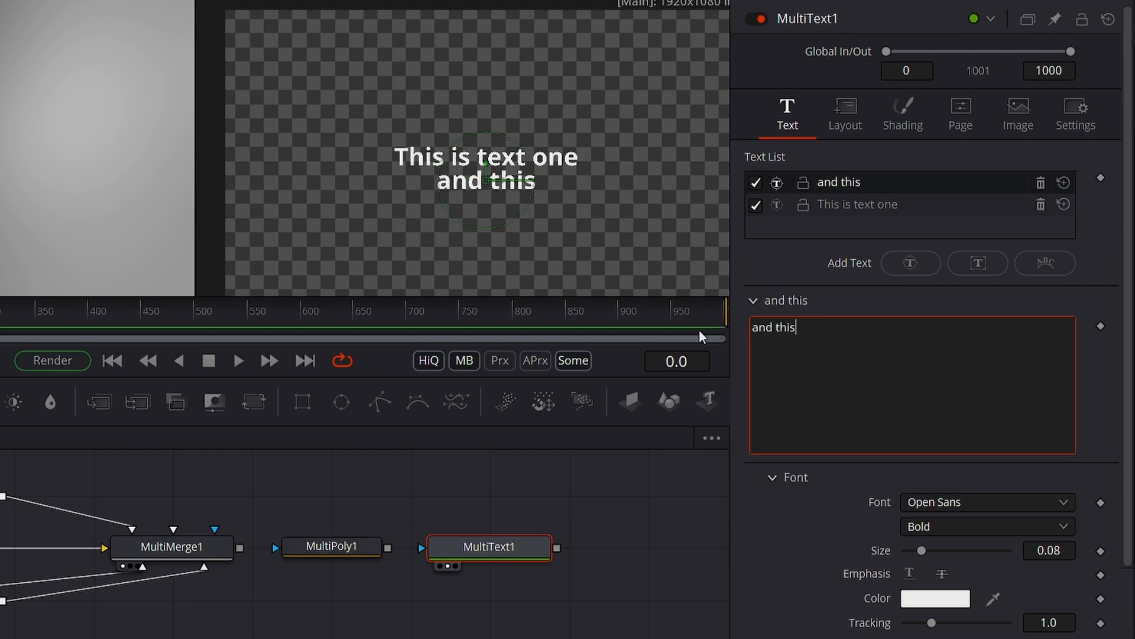
{"action": "type", "text": " is text two"}
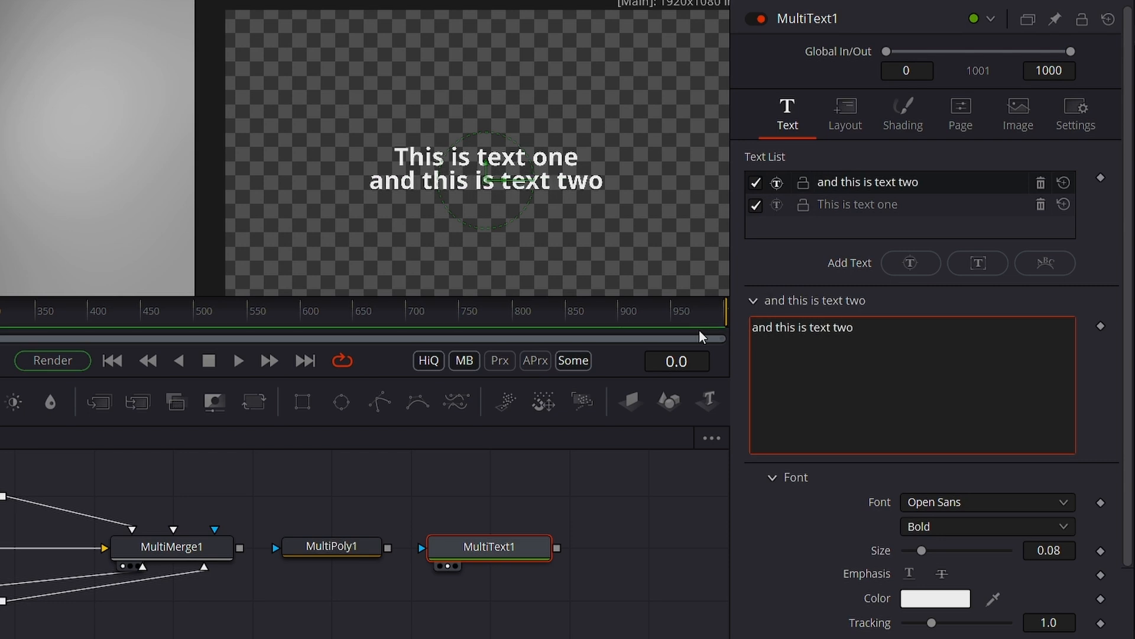
- Add a Text+ node to the node graph, above and beside MultiText1
{"action": "left_click_drag", "start_coordinate": [390, 526], "coordinate": [240, 518]}
{"action": "left_click_drag", "start_coordinate": [0, 401], "coordinate": [288, 479]}
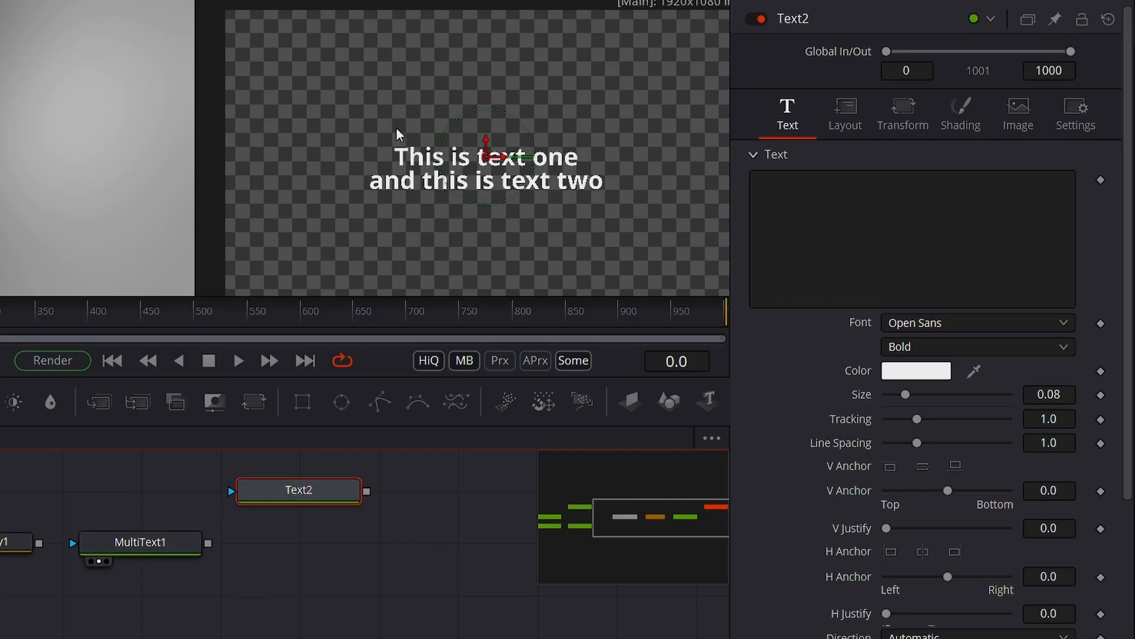
- Give MultiText1's "and this is text two" a Text Box layout about 0.35 wide and 0.60 high, in the frame's upper-right area
{"action": "left_click", "coordinate": [190, 557]}
{"action": "left_click", "coordinate": [836, 123]}
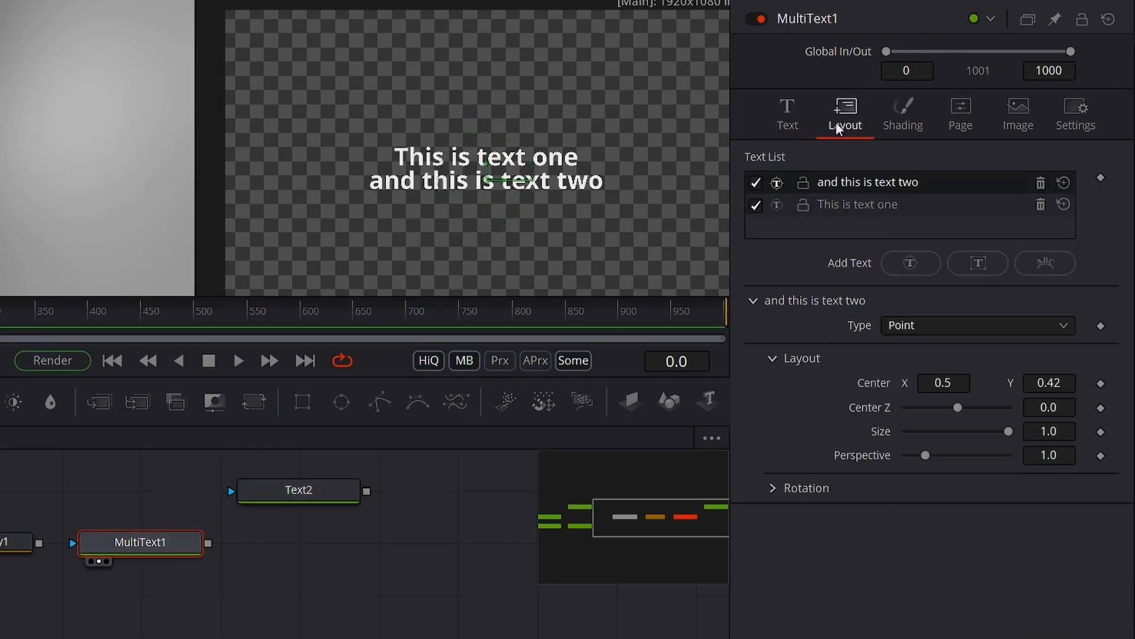
{"action": "left_click", "coordinate": [888, 328]}
{"action": "left_click", "coordinate": [892, 349]}
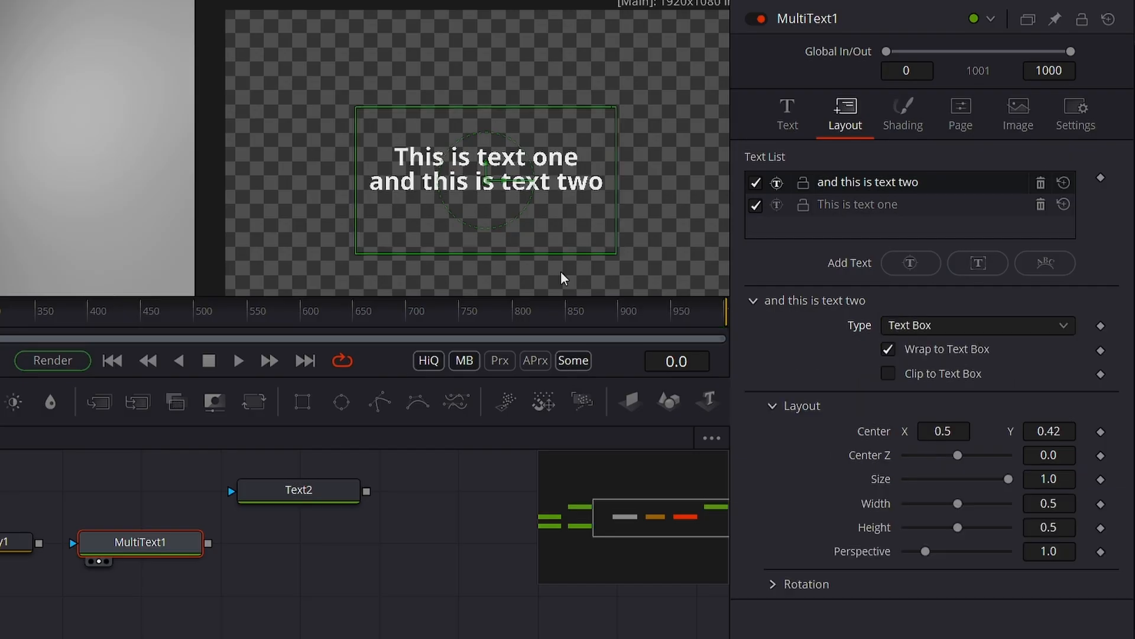
{"action": "left_click_drag", "start_coordinate": [613, 229], "coordinate": [544, 231]}
{"action": "left_click_drag", "start_coordinate": [486, 180], "coordinate": [631, 116]}
{"action": "left_click_drag", "start_coordinate": [698, 146], "coordinate": [729, 139]}
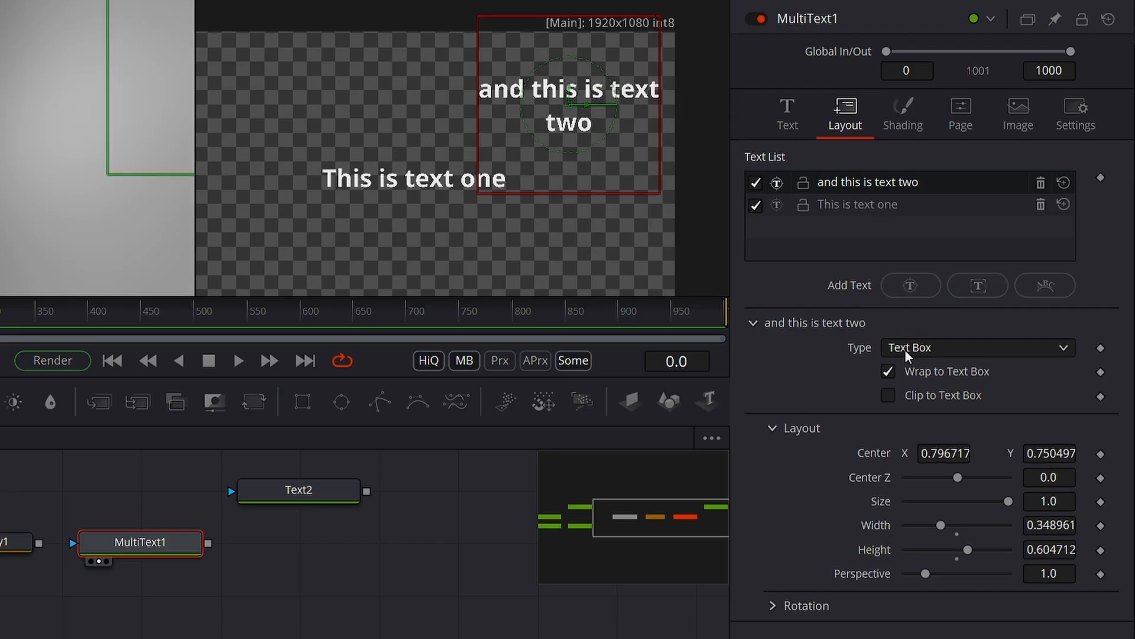
- Change the layout type of "and this is text two" to Circle and lower its center to about Y 0.59
{"action": "left_click", "coordinate": [905, 349]}
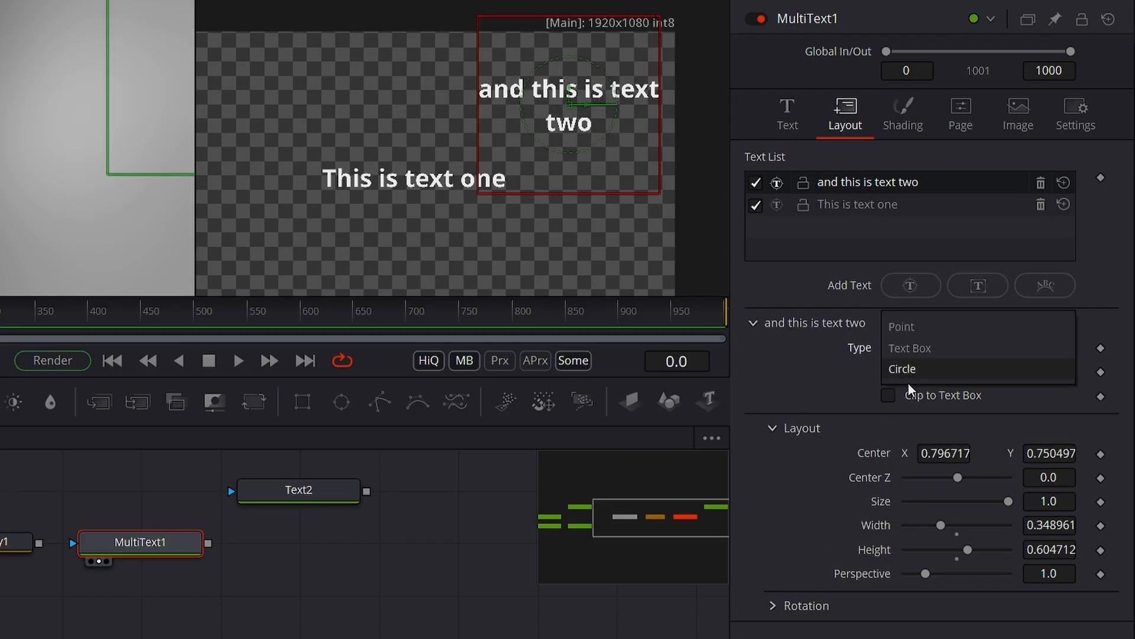
{"action": "left_click", "coordinate": [905, 369]}
{"action": "left_click_drag", "start_coordinate": [572, 111], "coordinate": [570, 154]}
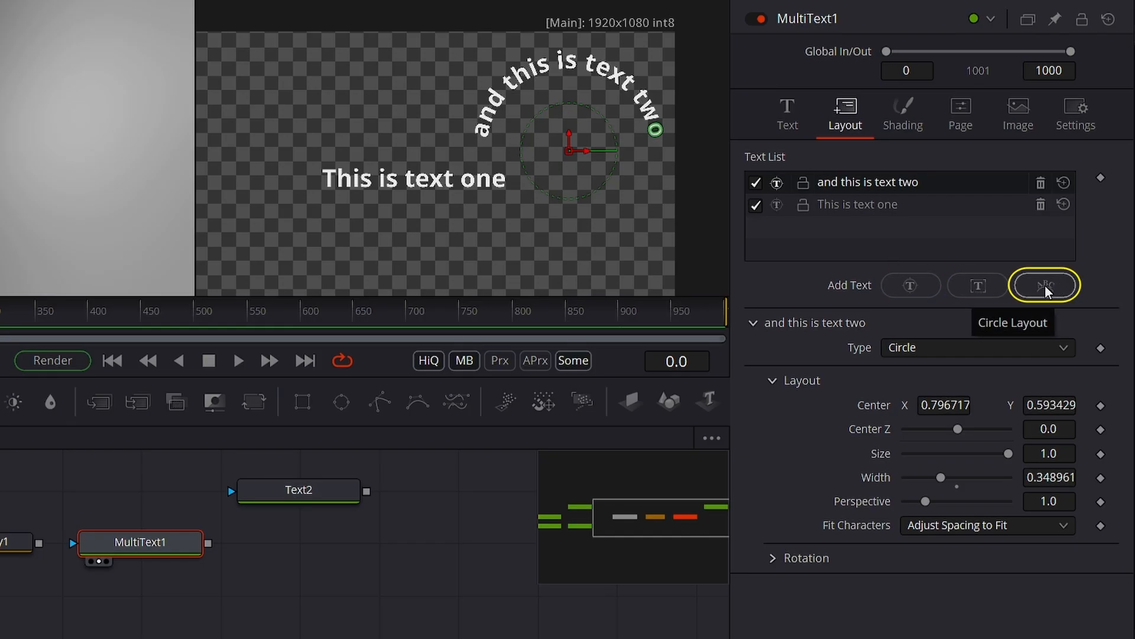
- Add three more text items to MultiText1, using the point, text box and circle layouts
{"action": "left_click", "coordinate": [904, 285]}
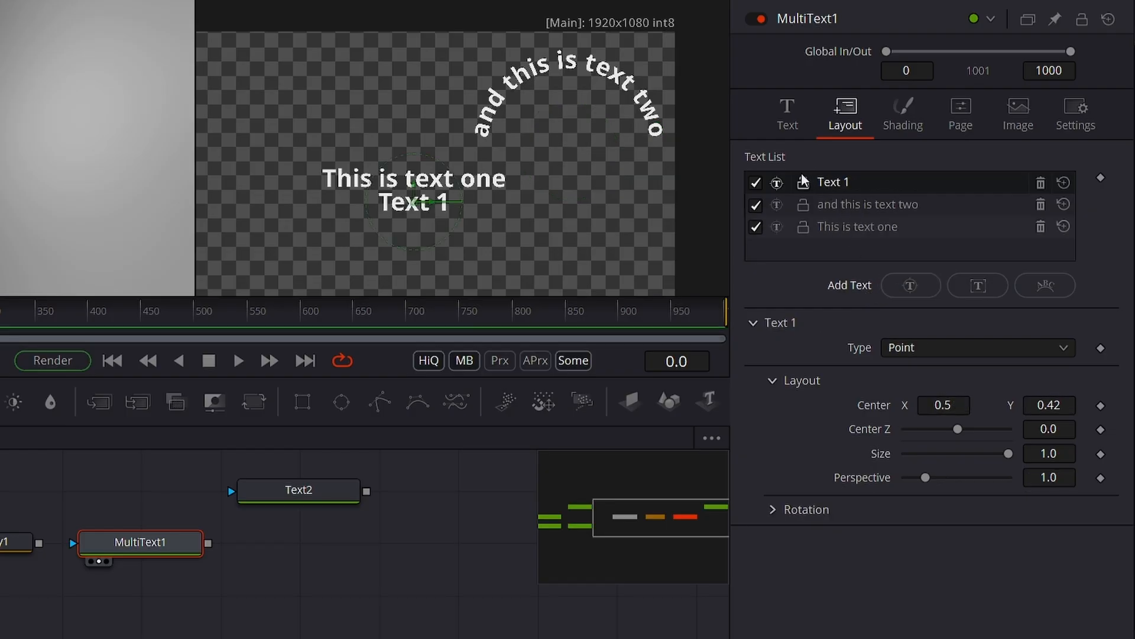
{"action": "left_click", "coordinate": [972, 281]}
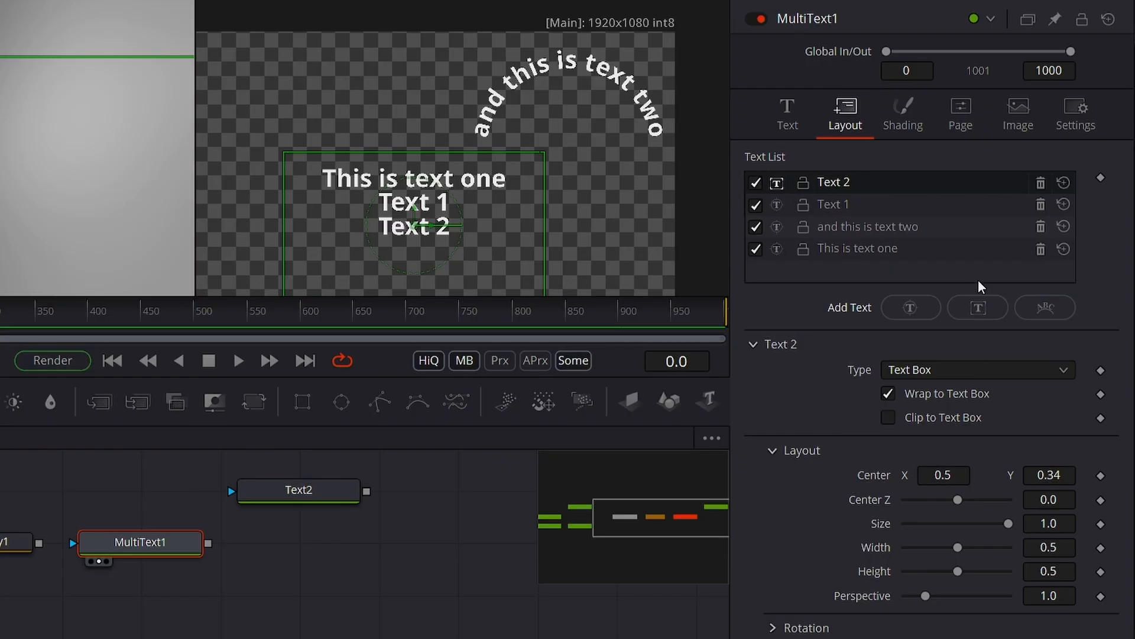
{"action": "left_click", "coordinate": [1064, 314]}
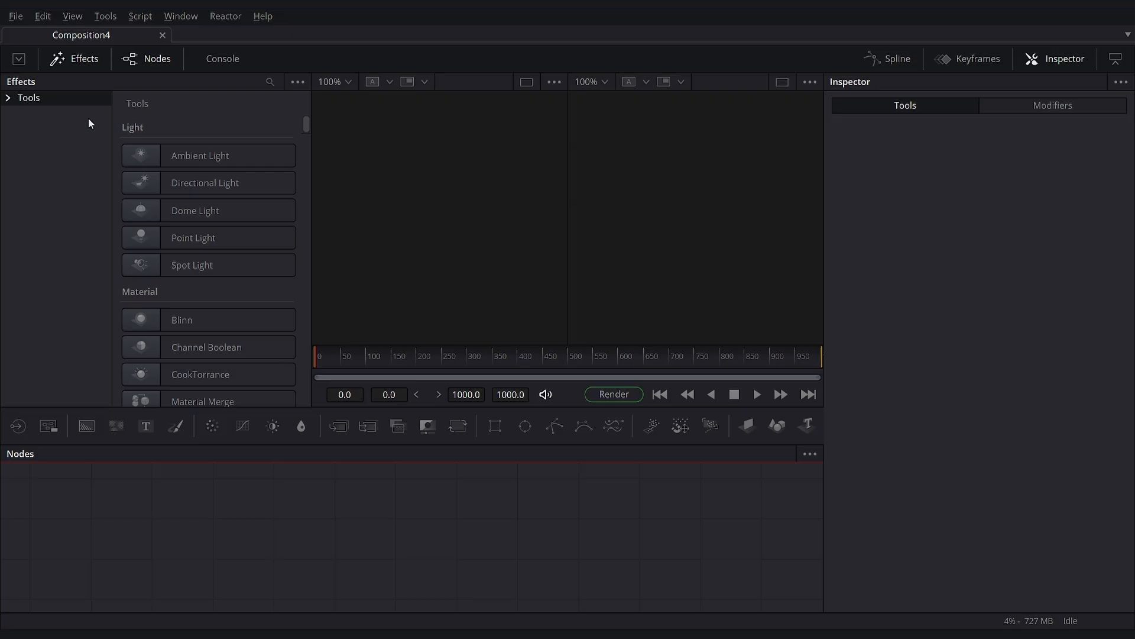
- Browse the effects library's 3D light tools, including Dome Light, and the USD light tools
{"action": "left_click", "coordinate": [9, 99]}
{"action": "left_click", "coordinate": [79, 115]}
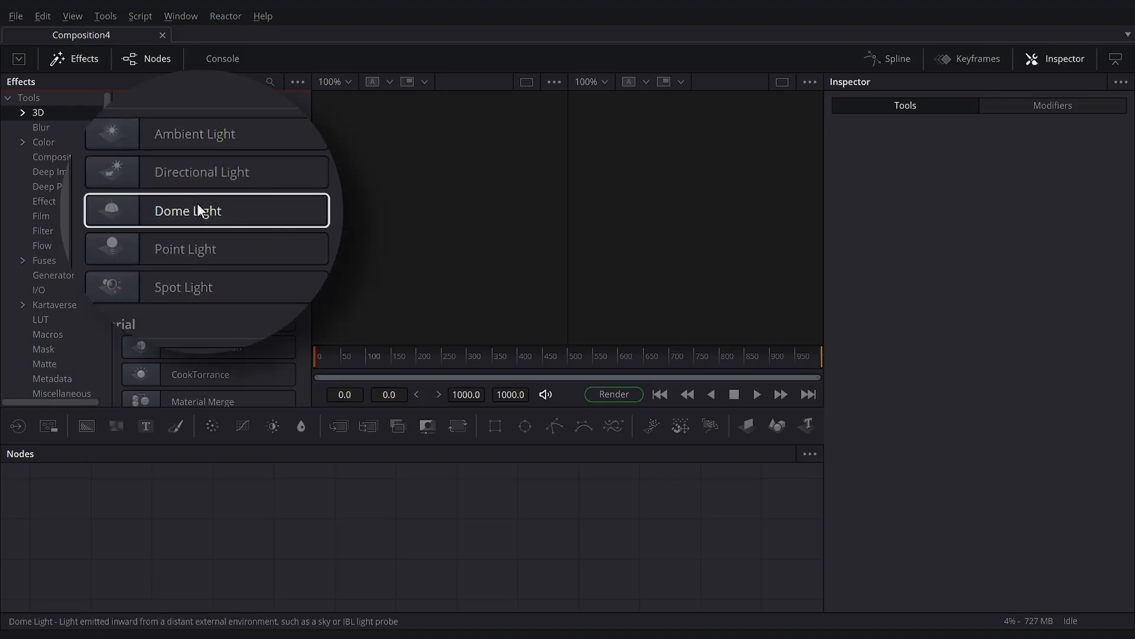
{"action": "scroll", "coordinate": [52, 272], "scroll_direction": "down", "scroll_amount": 5}
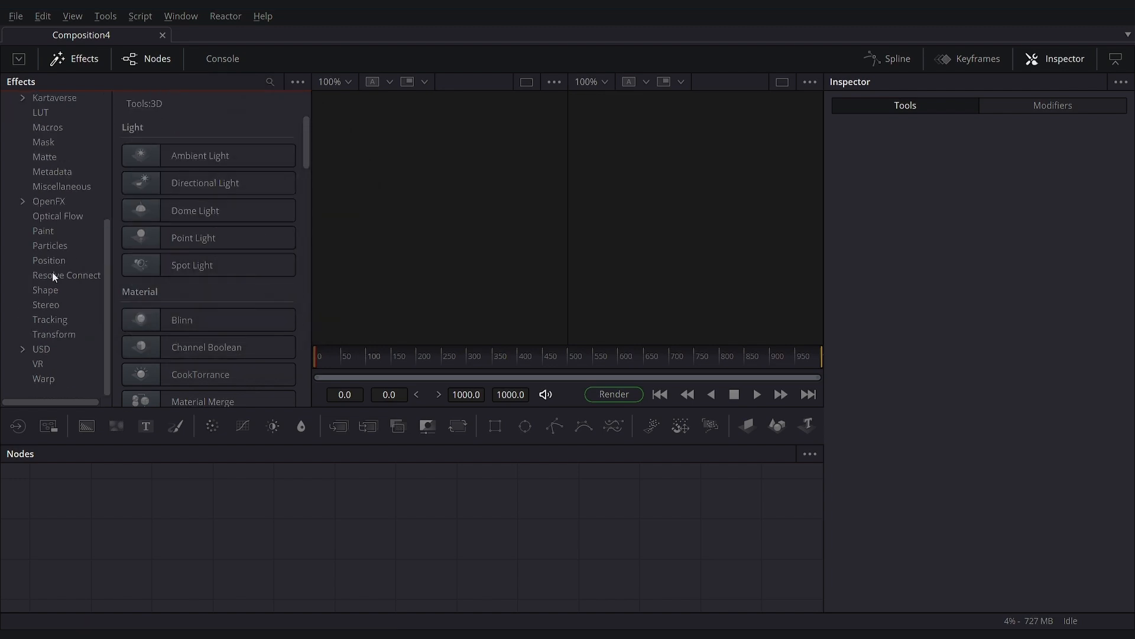
{"action": "left_click", "coordinate": [18, 349]}
{"action": "left_click", "coordinate": [58, 350]}
{"action": "left_click", "coordinate": [85, 364]}
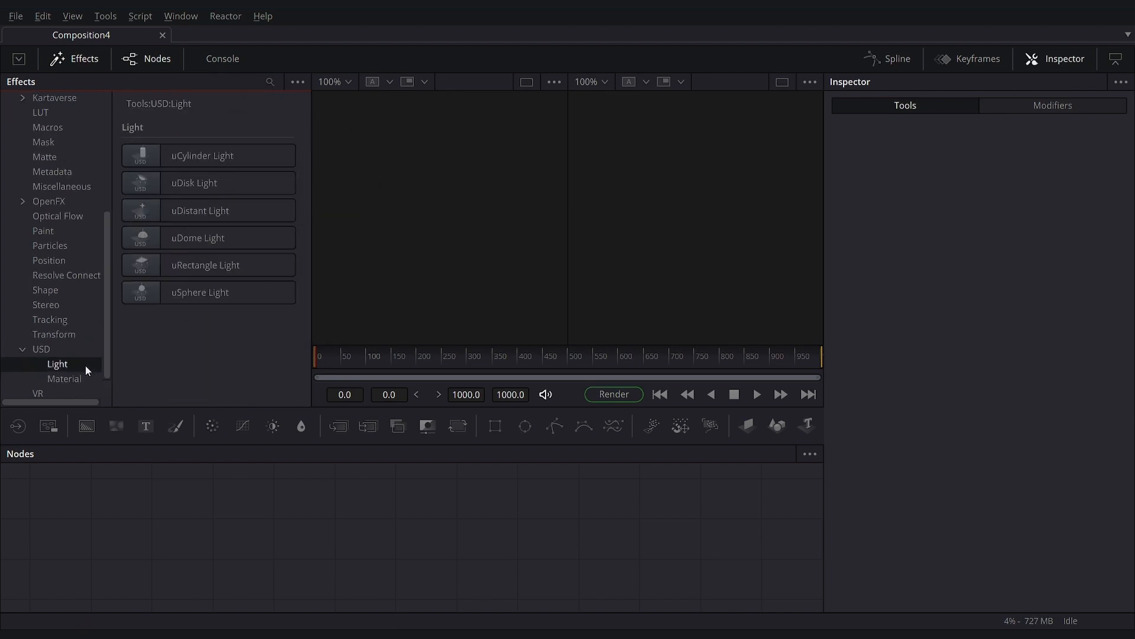
{"action": "scroll", "coordinate": [68, 207], "scroll_direction": "up", "scroll_amount": 5}
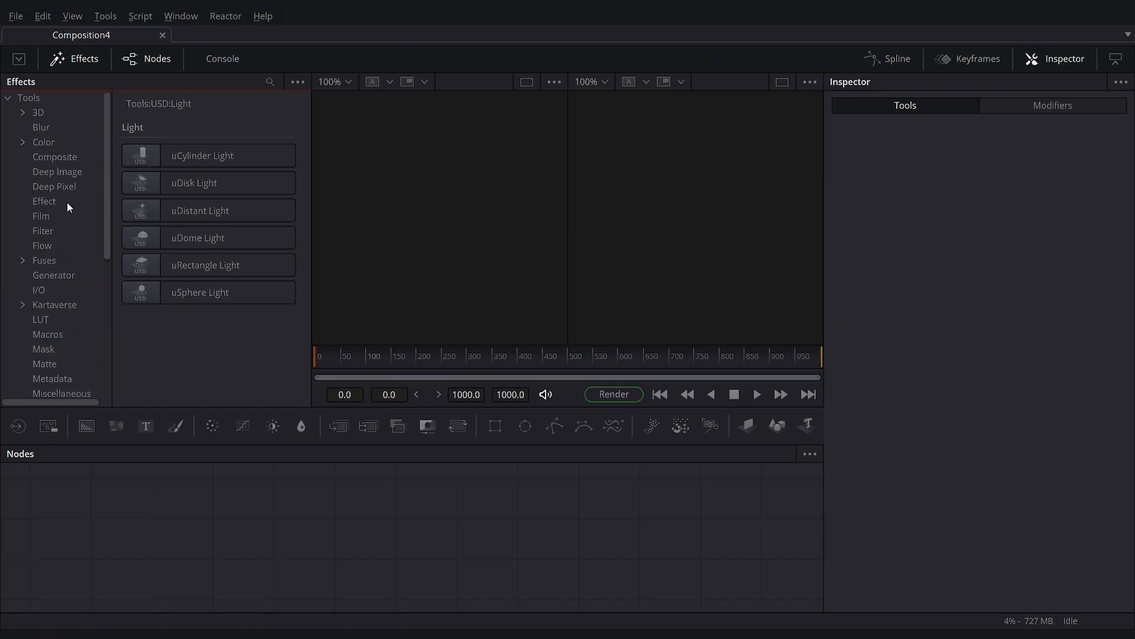
{"action": "left_click", "coordinate": [39, 112]}
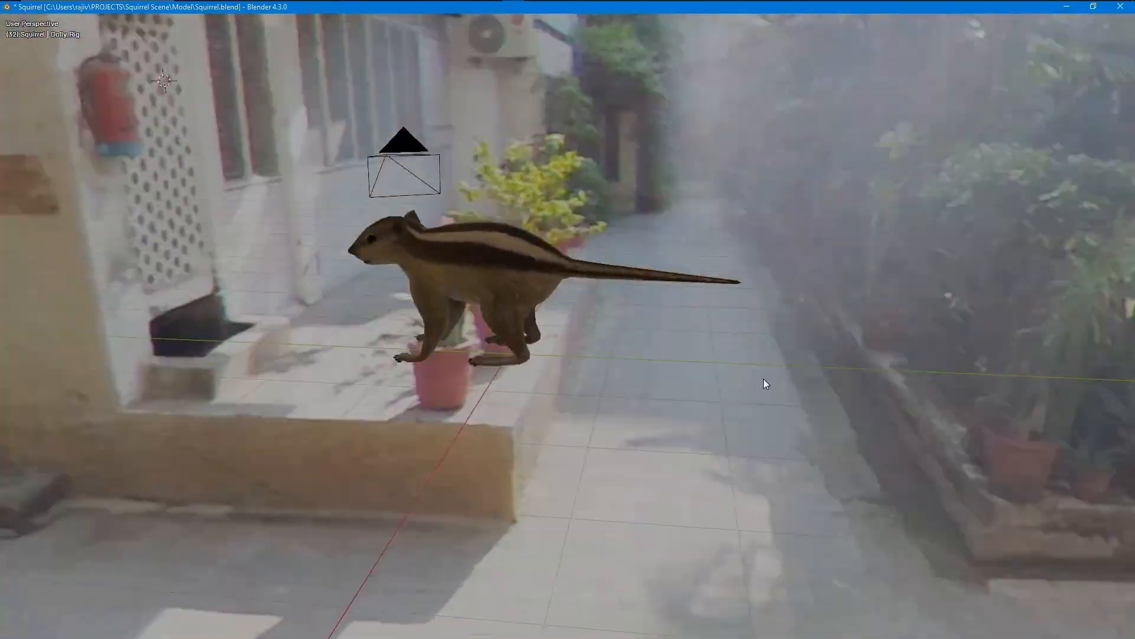
- Switch to Blender and orbit around the squirrel model against its environment background
{"action": "left_click_drag", "start_coordinate": [764, 378], "coordinate": [504, 428]}
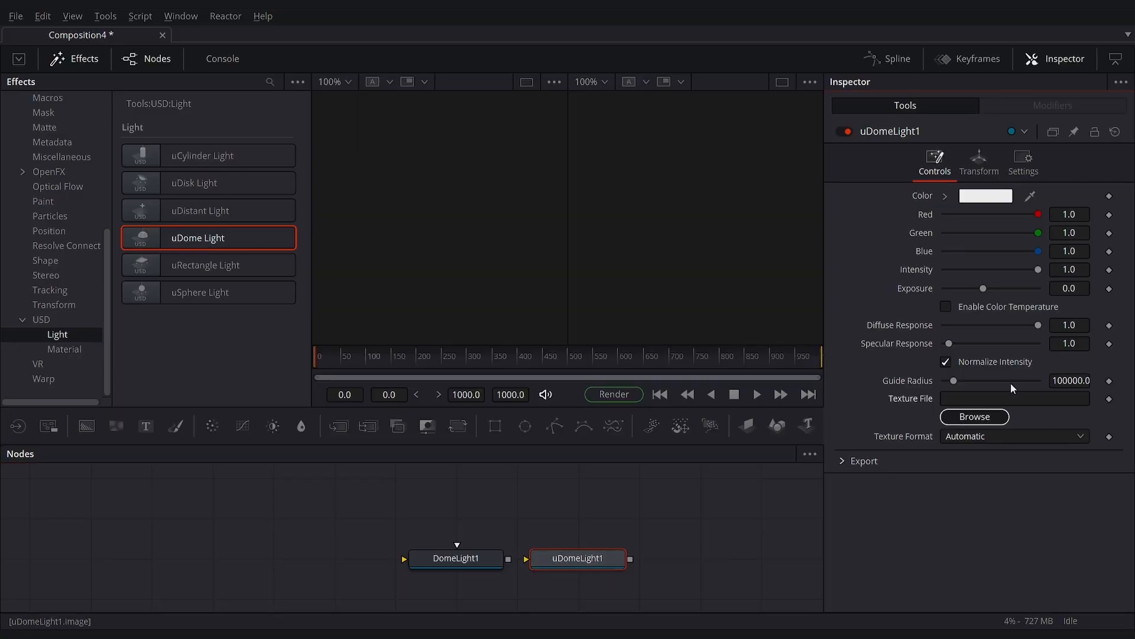
- Examine the texture file selection of uDomeLight1 without loading a file, and the settings of DomeLight1
{"action": "left_click", "coordinate": [974, 417]}
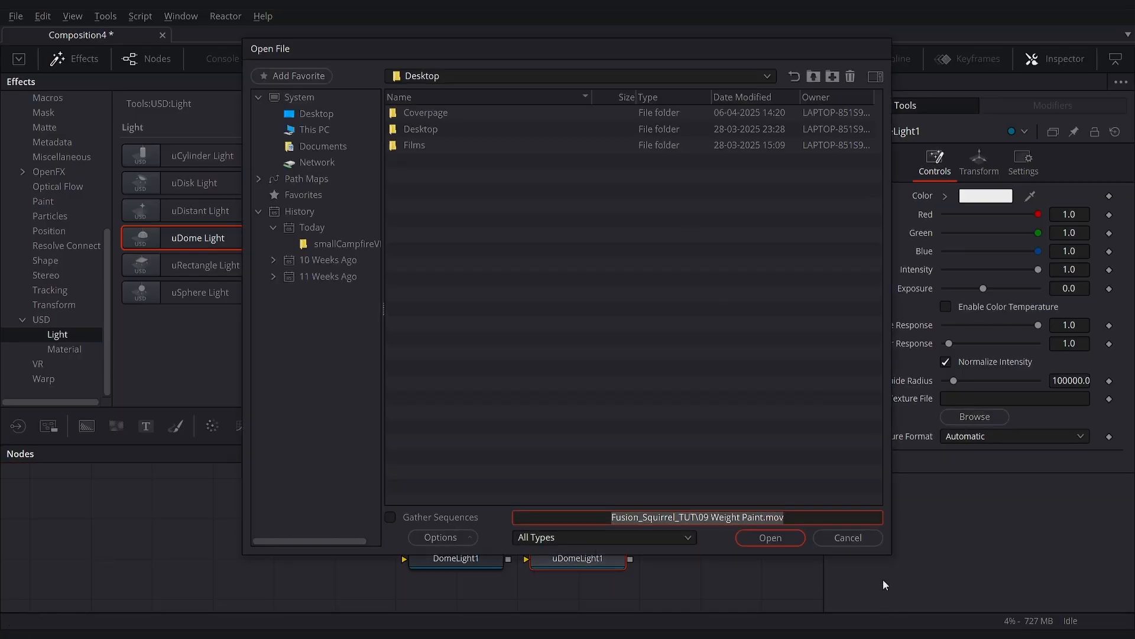
{"action": "left_click", "coordinate": [859, 537]}
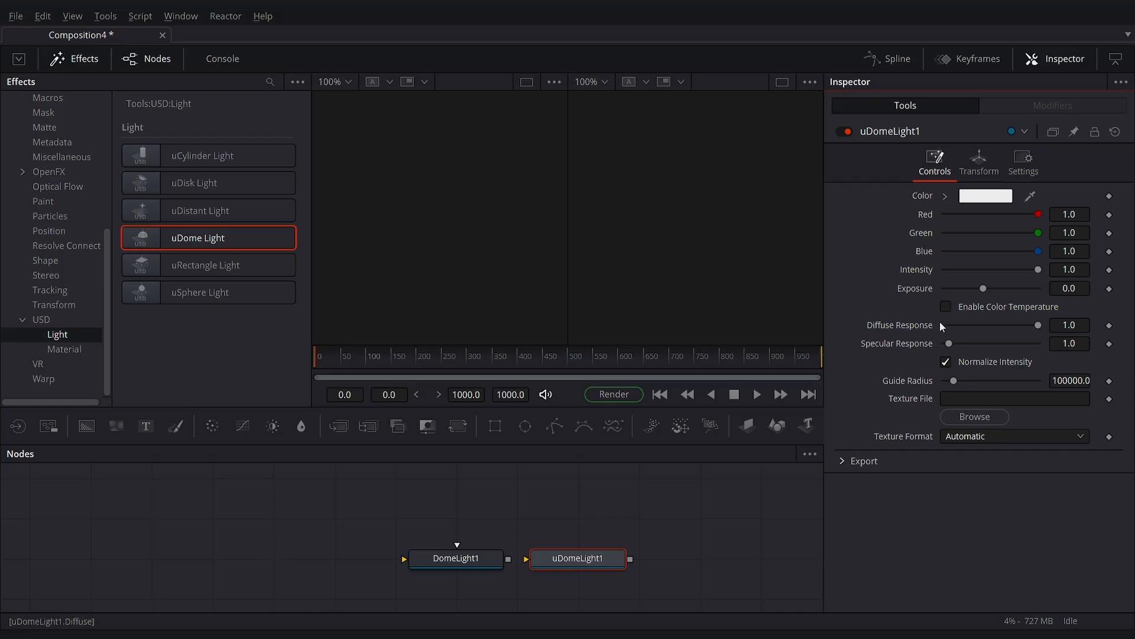
{"action": "left_click", "coordinate": [462, 555]}
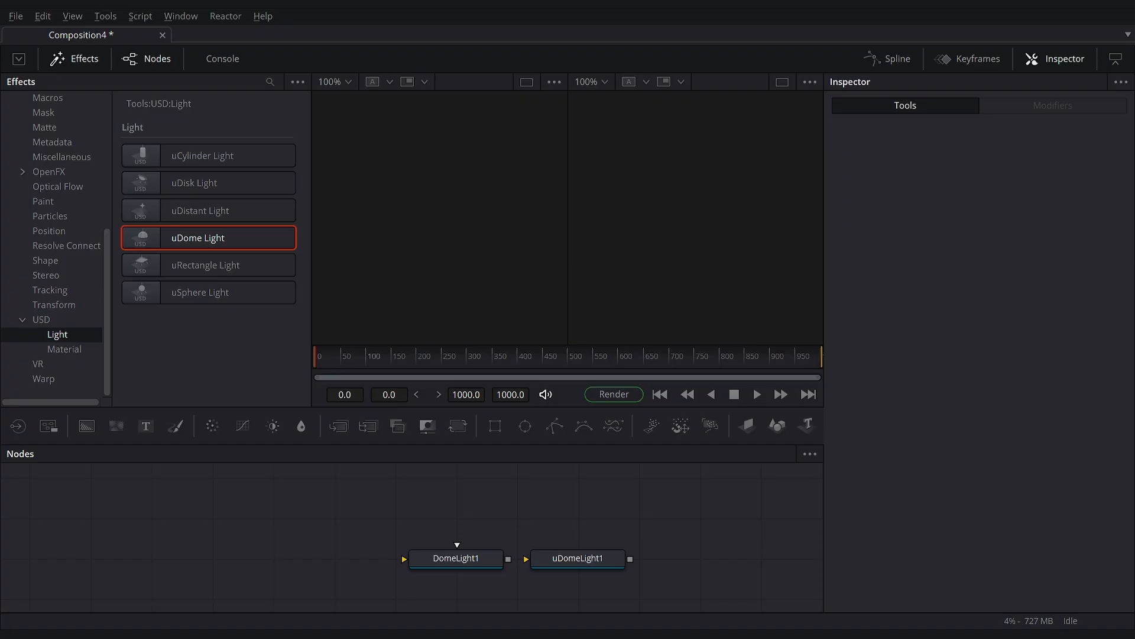
- Load stierberg_sunrise_1k.exr as the image input of DomeLight1 and delete the uDomeLight1 node
{"action": "left_click_drag", "start_coordinate": [612, 491], "coordinate": [329, 552]}
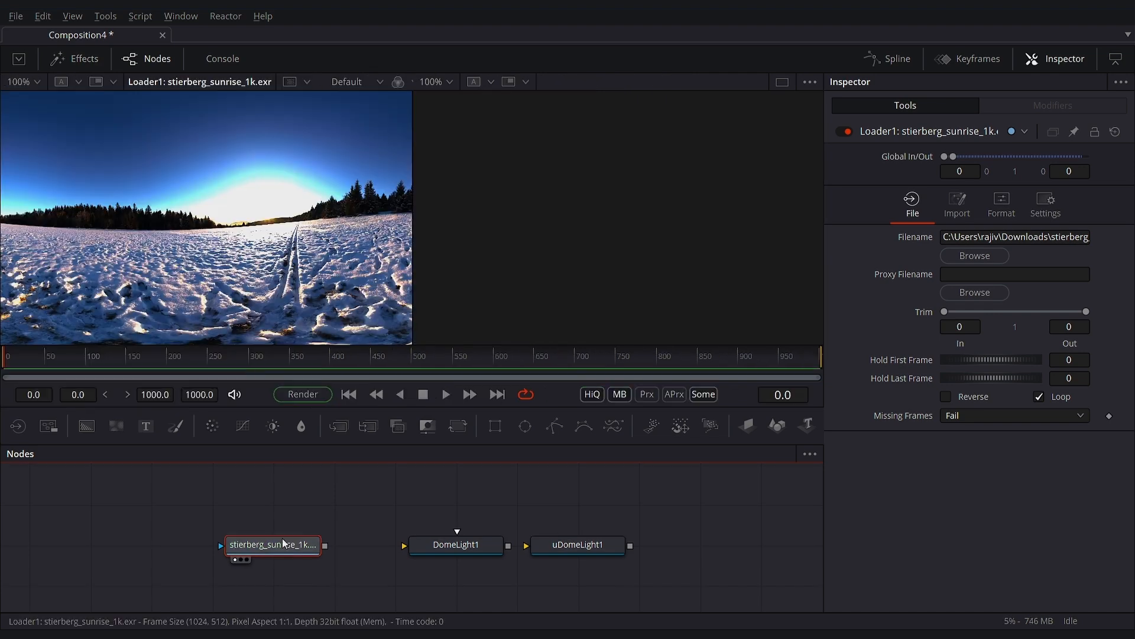
{"action": "left_click_drag", "start_coordinate": [284, 547], "coordinate": [370, 548]}
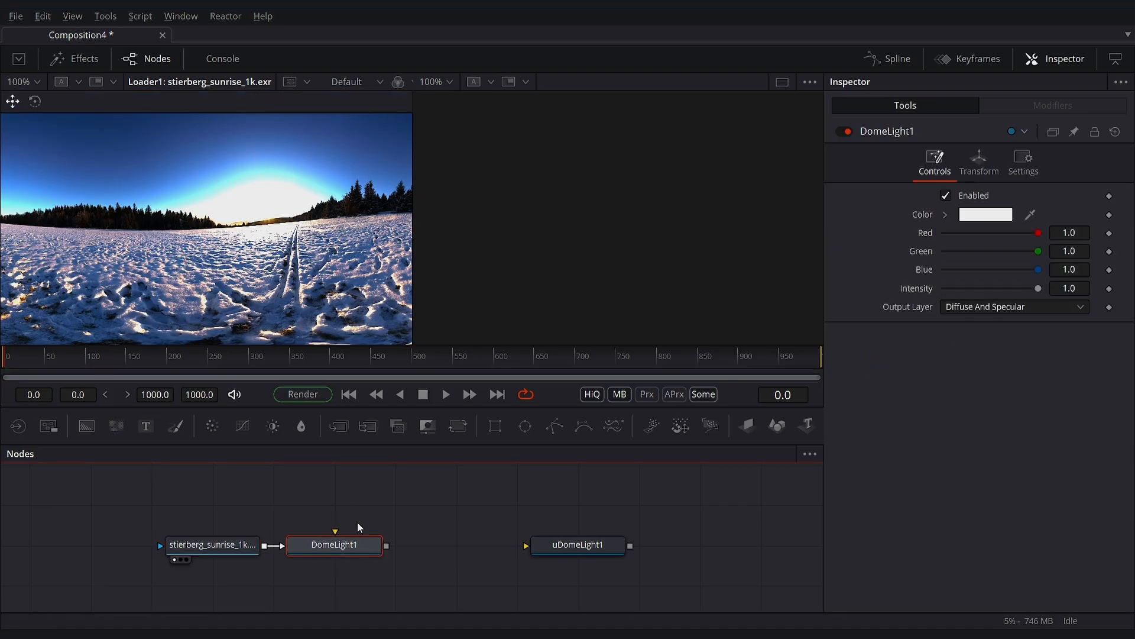
{"action": "left_click", "coordinate": [580, 545]}
{"action": "key", "text": "Delete"}
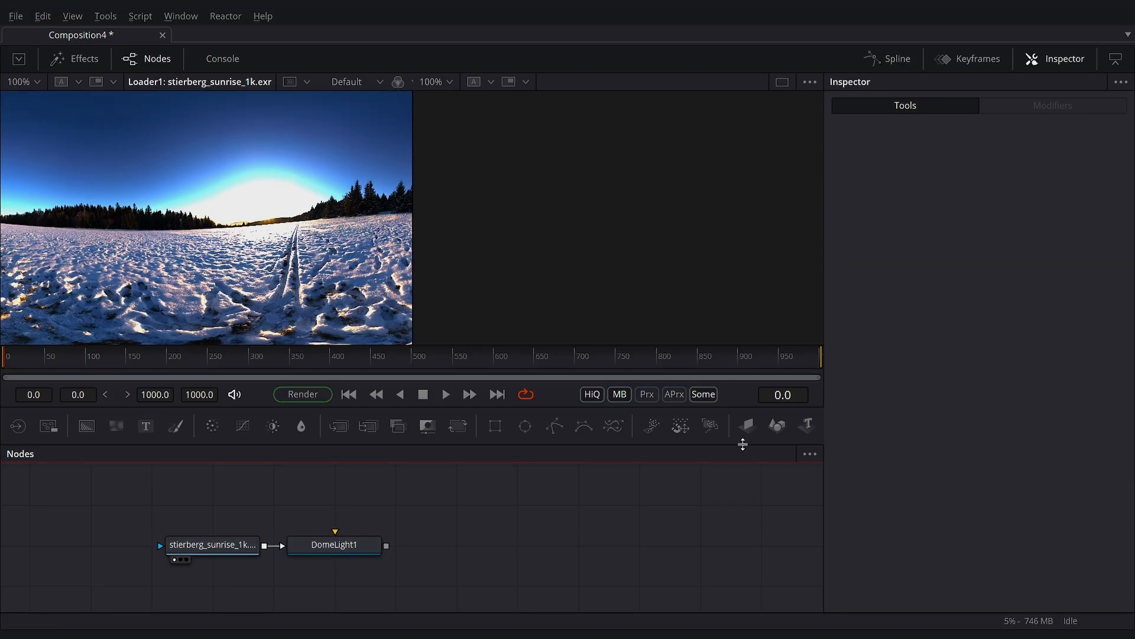
- Add a Shape3D plane to the node graph and display it in the second viewer
{"action": "left_click_drag", "start_coordinate": [778, 430], "coordinate": [603, 545]}
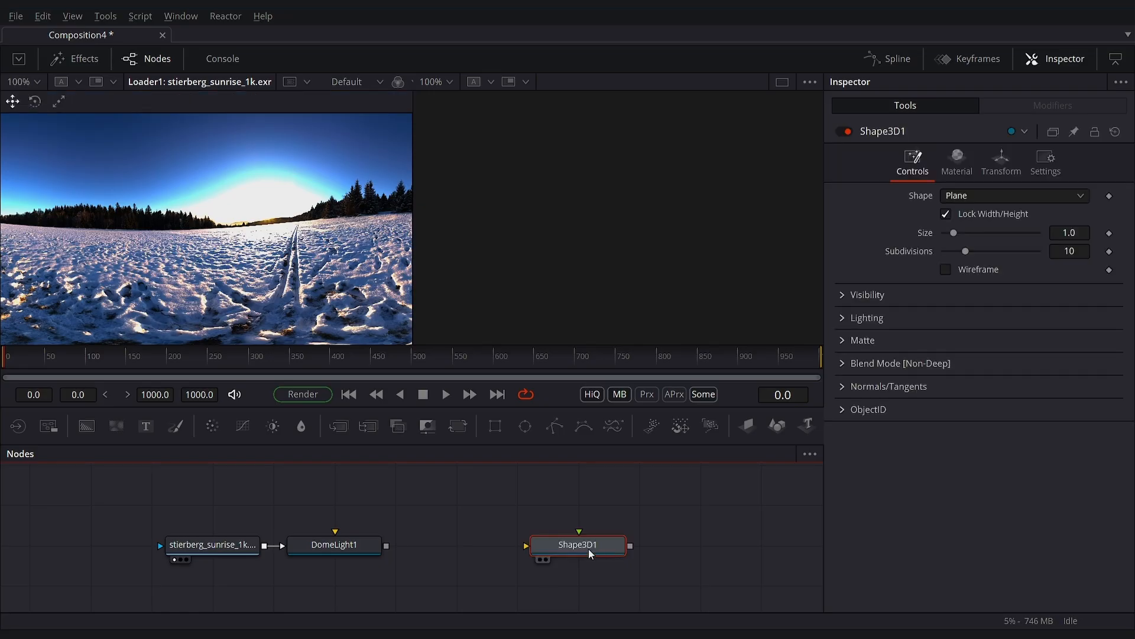
{"action": "key", "text": "2"}
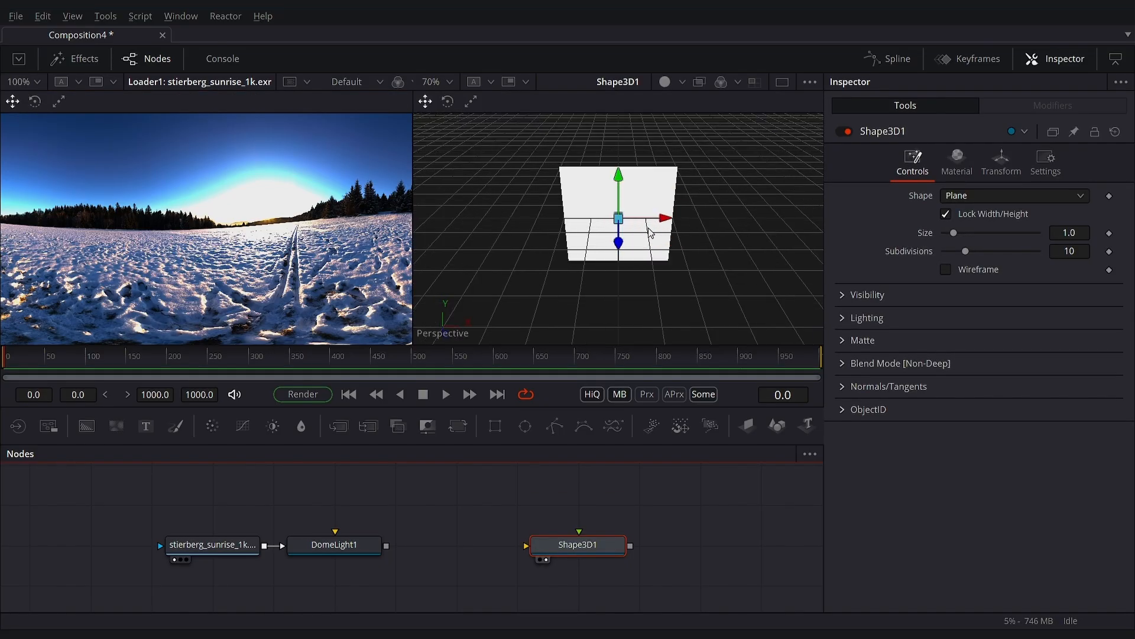
{"action": "left_click_drag", "start_coordinate": [478, 245], "coordinate": [473, 202]}
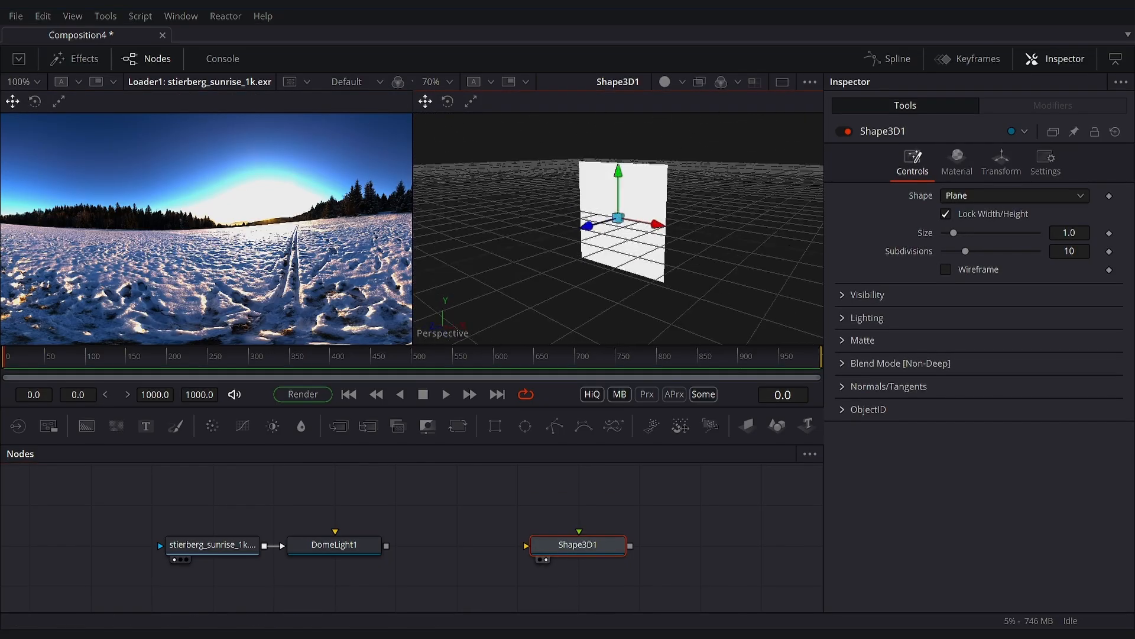
- Set the Shape3D1 plane's X rotation to -90 so it lies flat as a ground plane
{"action": "left_click", "coordinate": [999, 161]}
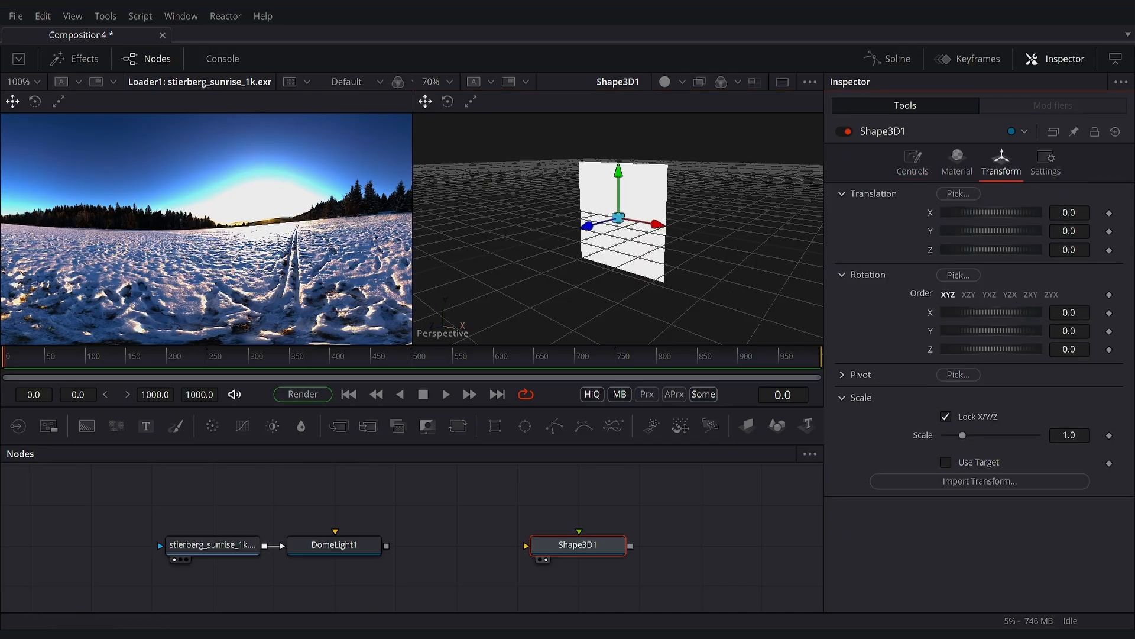
{"action": "left_click", "coordinate": [1070, 312]}
{"action": "type", "text": "-9"}
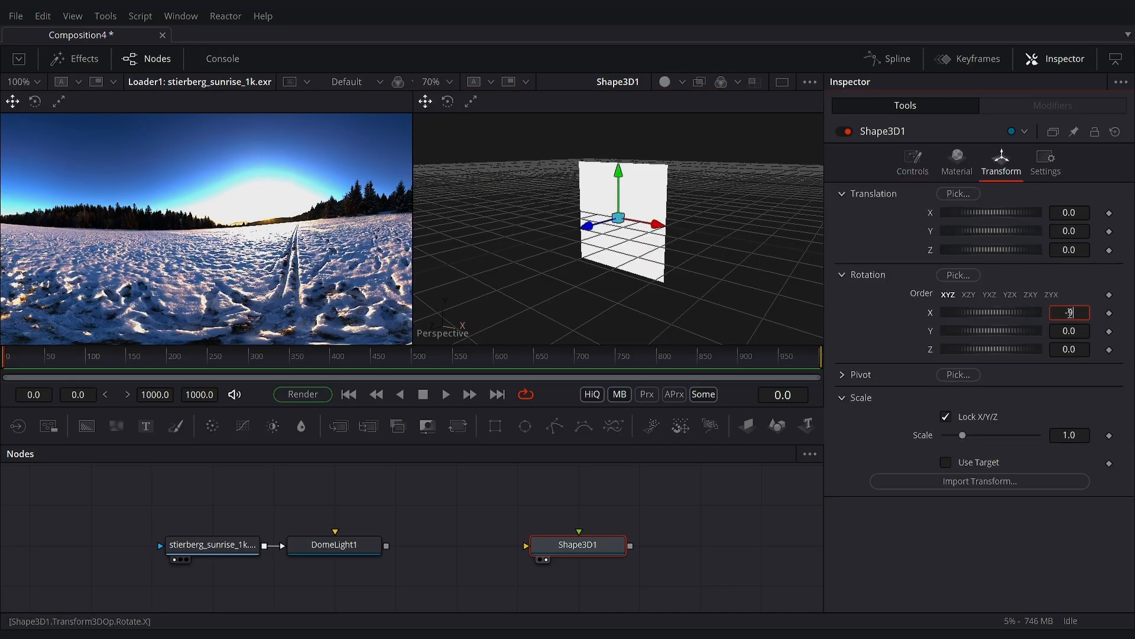
{"action": "type", "text": "0"}
{"action": "key", "text": "Return"}
{"action": "scroll", "coordinate": [637, 243], "scroll_direction": "up", "scroll_amount": 1}
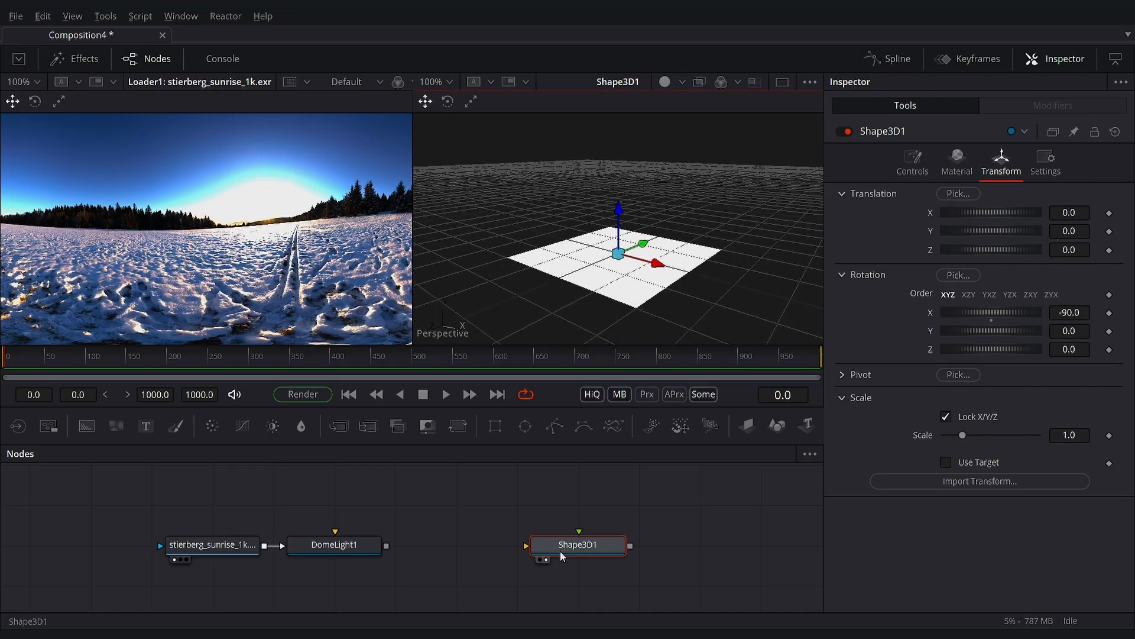
- Add a second Shape3D node above Shape3D1 and set its shape to Cylinder
{"action": "left_click_drag", "start_coordinate": [777, 426], "coordinate": [558, 500]}
{"action": "left_click", "coordinate": [970, 197]}
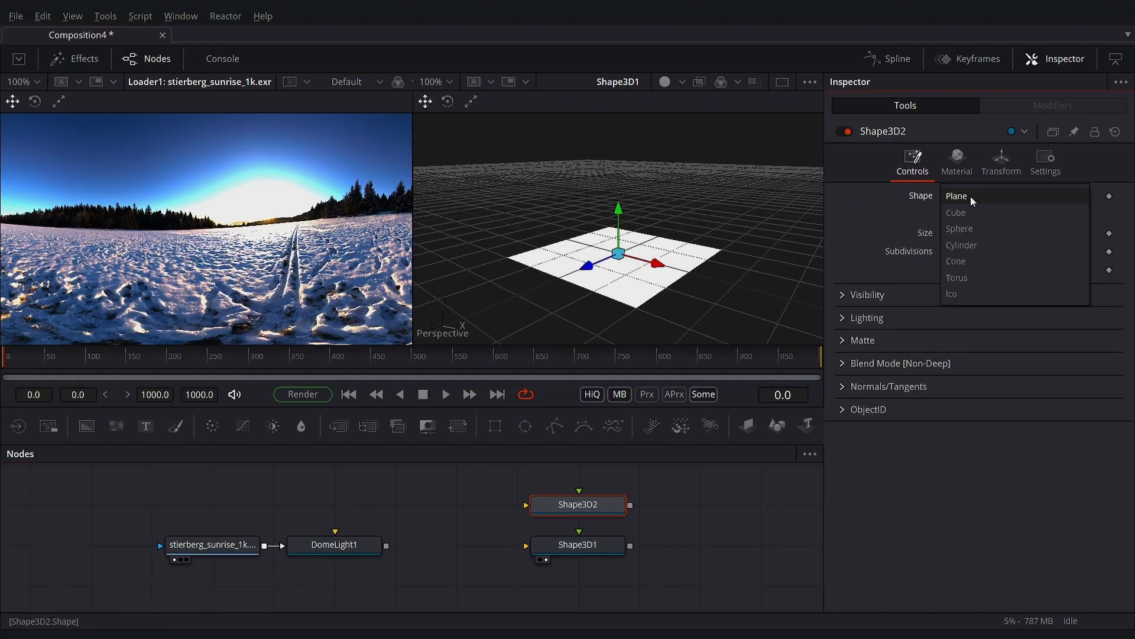
{"action": "left_click", "coordinate": [975, 245]}
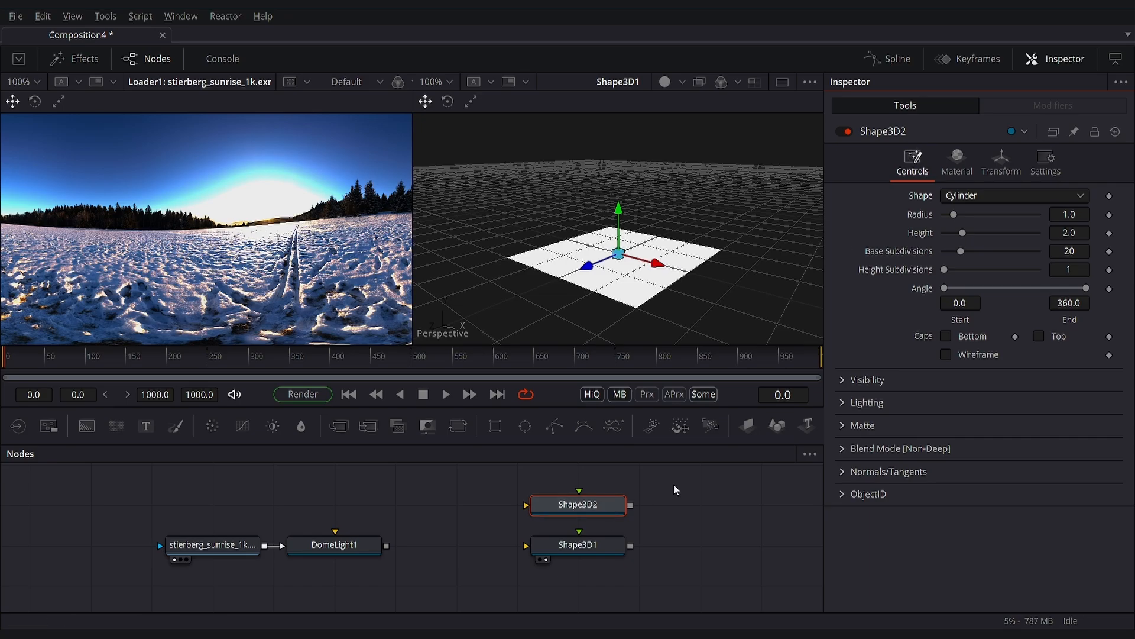
- View the Shape3D2 cylinder, set its radius to 0.1 and height to 1.08, and raise it so its base sits near the origin
{"action": "left_click_drag", "start_coordinate": [586, 510], "coordinate": [633, 217]}
{"action": "left_click_drag", "start_coordinate": [1068, 214], "coordinate": [1014, 214]}
{"action": "left_click_drag", "start_coordinate": [1081, 234], "coordinate": [1026, 234]}
{"action": "left_click_drag", "start_coordinate": [618, 218], "coordinate": [616, 125]}
{"action": "left_click_drag", "start_coordinate": [647, 247], "coordinate": [532, 225]}
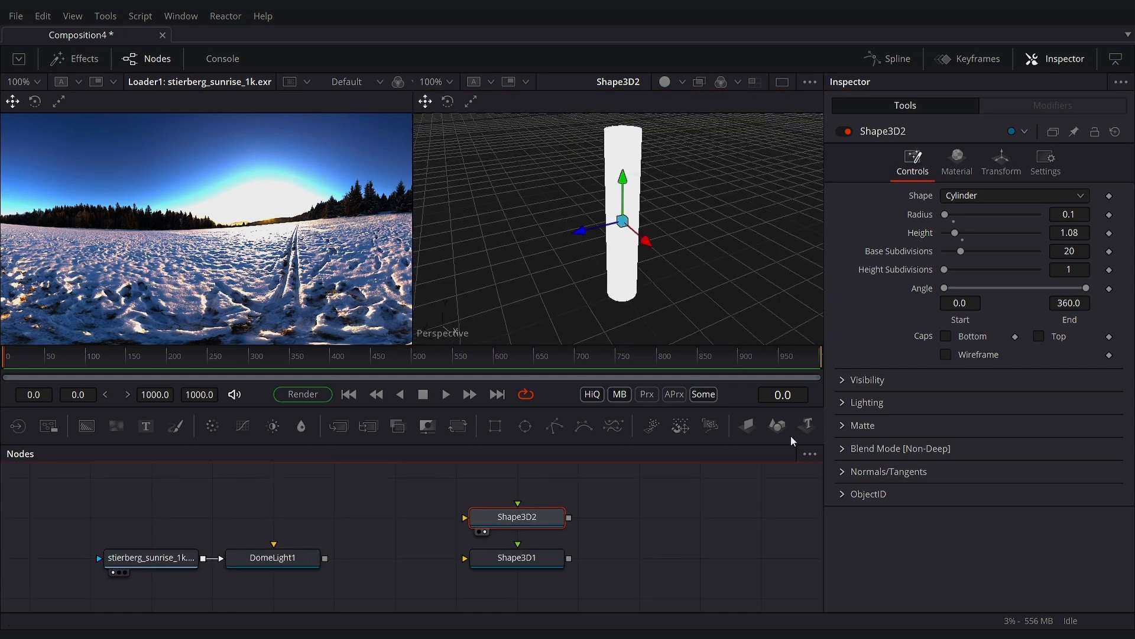
- Add a Merge3D node and connect Shape3D1 to it
{"action": "key", "text": "shift+space"}
{"action": "type", "text": "3m"}
{"action": "type", "text": "g"}
{"action": "left_click", "coordinate": [535, 434]}
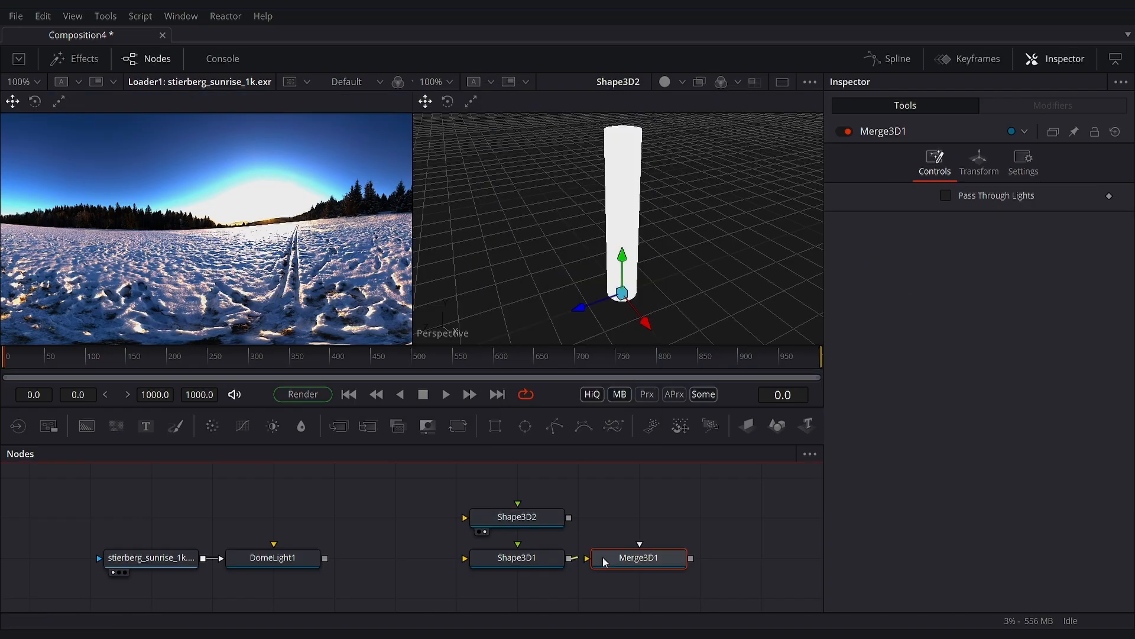
- Scale the Shape3D1 ground plane uniformly to about 2.717
{"action": "left_click", "coordinate": [517, 557]}
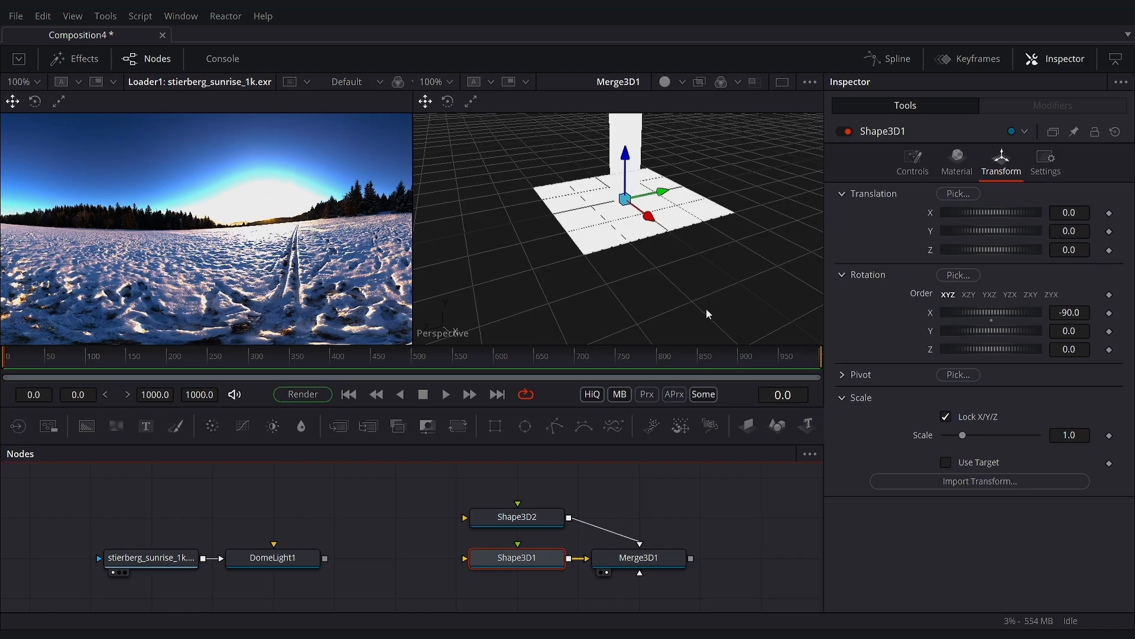
{"action": "left_click_drag", "start_coordinate": [962, 435], "coordinate": [995, 434]}
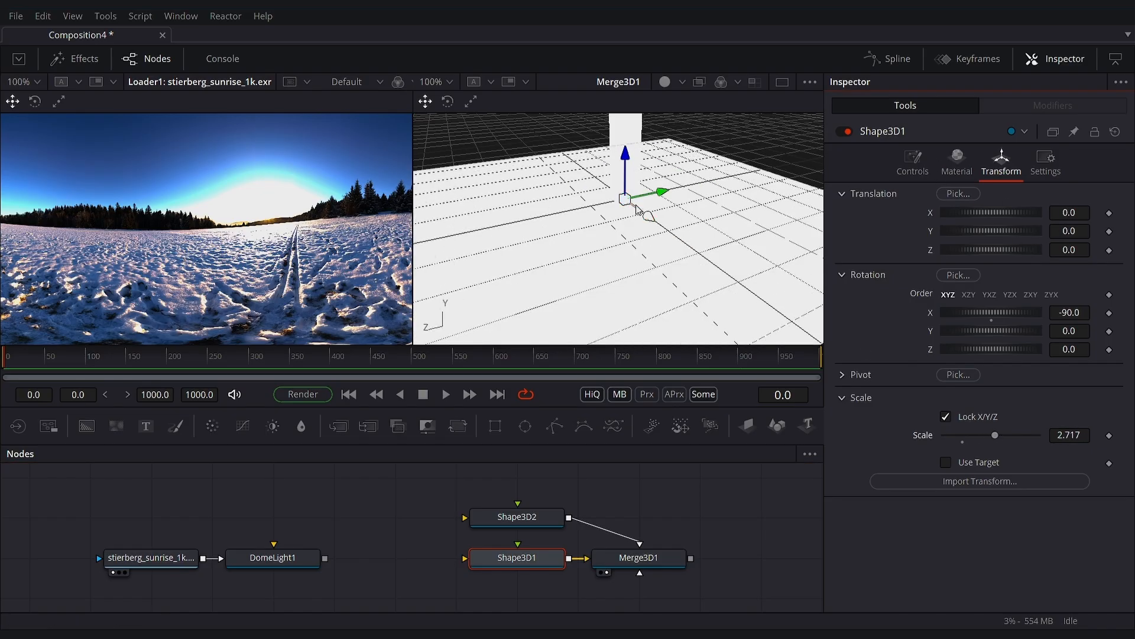
{"action": "scroll", "coordinate": [699, 331], "scroll_direction": "down", "scroll_amount": 3}
{"action": "left_click_drag", "start_coordinate": [624, 202], "coordinate": [586, 227]}
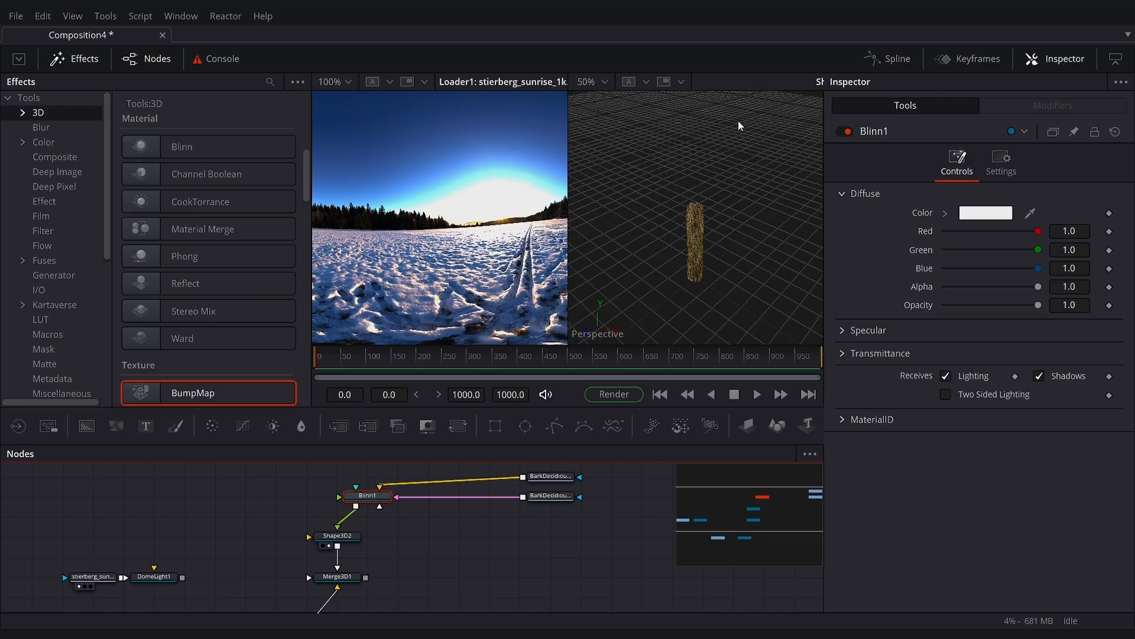
- Connect DomeLight1 to Merge3D1 so the sunrise image lights the textured trunk and ground
{"action": "scroll", "coordinate": [705, 234], "scroll_direction": "up", "scroll_amount": 3}
{"action": "scroll", "coordinate": [705, 234], "scroll_direction": "down", "scroll_amount": 3}
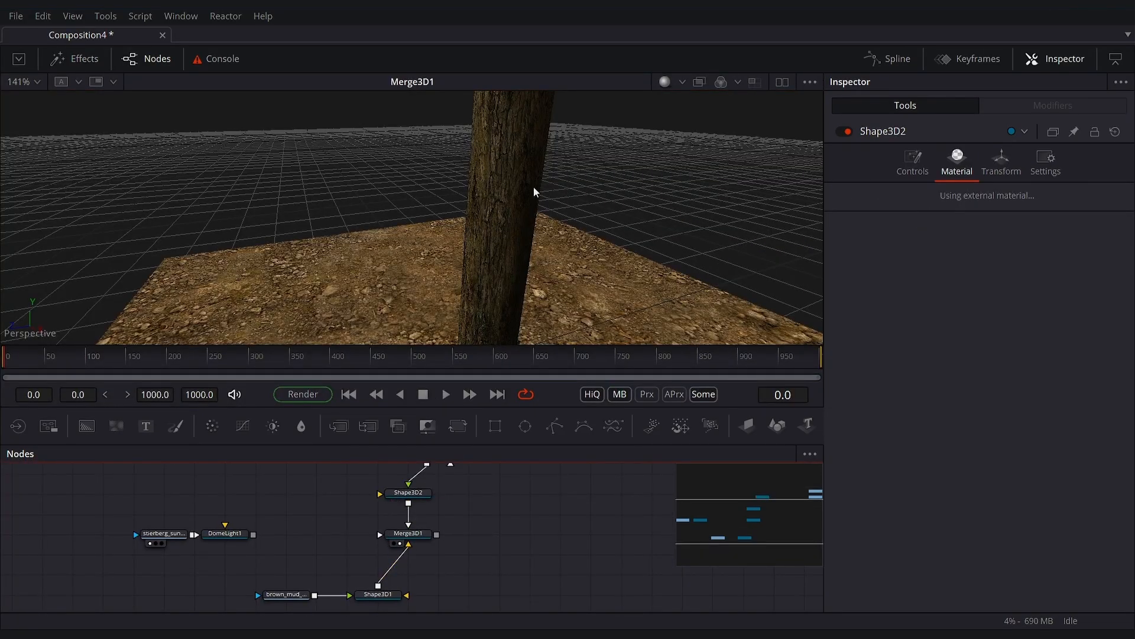
{"action": "scroll", "coordinate": [529, 195], "scroll_direction": "down", "scroll_amount": 3}
{"action": "scroll", "coordinate": [335, 197], "scroll_direction": "up", "scroll_amount": 6}
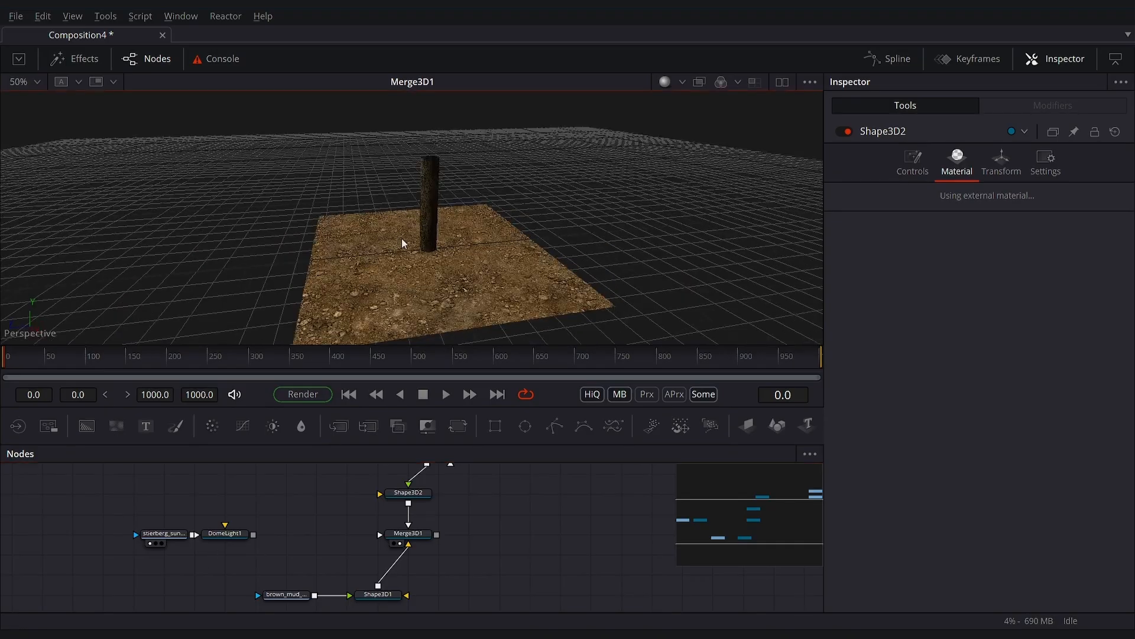
{"action": "left_click_drag", "start_coordinate": [551, 251], "coordinate": [532, 287]}
{"action": "left_click_drag", "start_coordinate": [253, 535], "coordinate": [417, 567]}
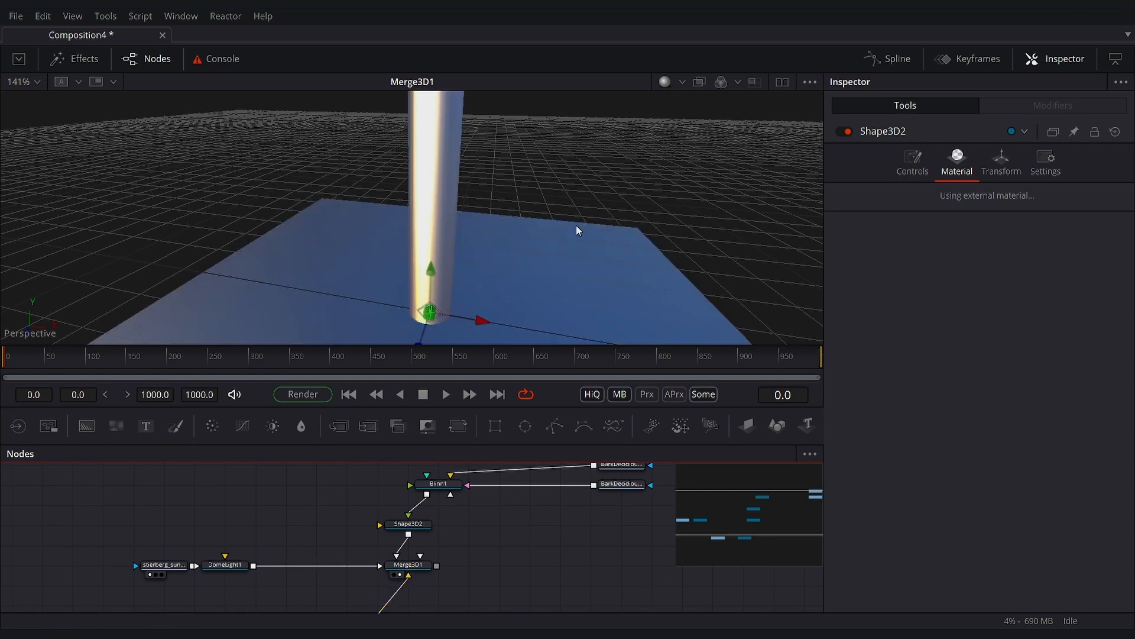
{"action": "left_click_drag", "start_coordinate": [579, 230], "coordinate": [601, 238]}
- Reduce DomeLight1's intensity to about 0.569 and inspect the lighting on the cylinder and plane
{"action": "left_click", "coordinate": [1042, 303]}
{"action": "left_click", "coordinate": [1020, 292]}
{"action": "left_click_drag", "start_coordinate": [1034, 290], "coordinate": [997, 289]}
{"action": "left_click", "coordinate": [994, 288]}
{"action": "left_click_drag", "start_coordinate": [502, 211], "coordinate": [349, 207]}
{"action": "scroll", "coordinate": [524, 248], "scroll_direction": "down", "scroll_amount": 2}
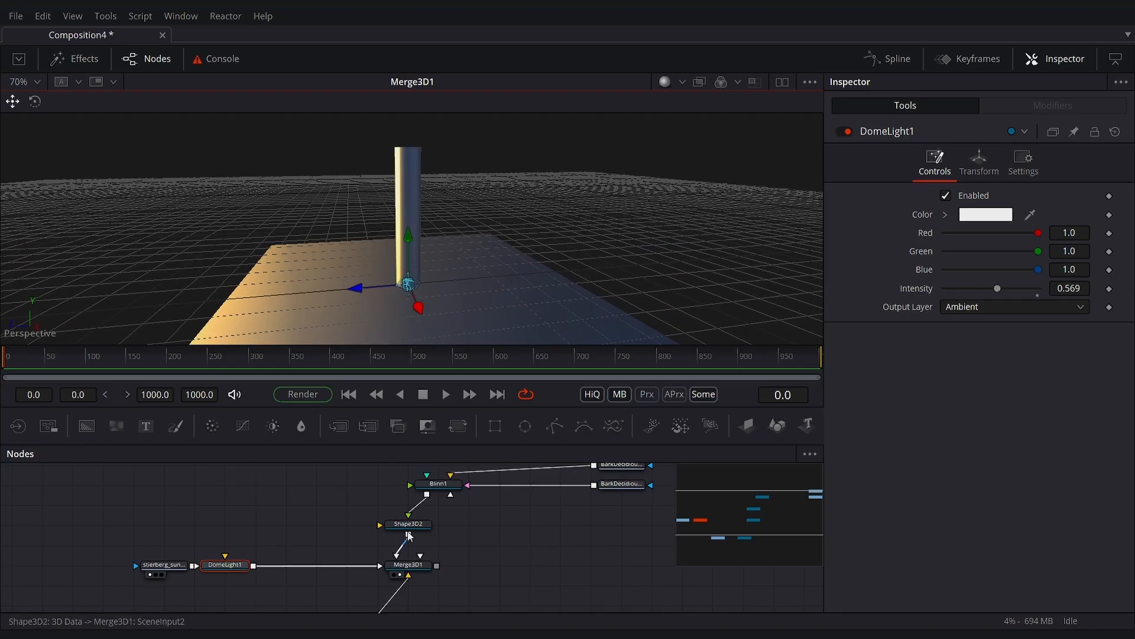
- Set the specular intensity of the cylinder's Blinn1 material to 0.0 and inspect the bark
{"action": "left_click", "coordinate": [423, 526]}
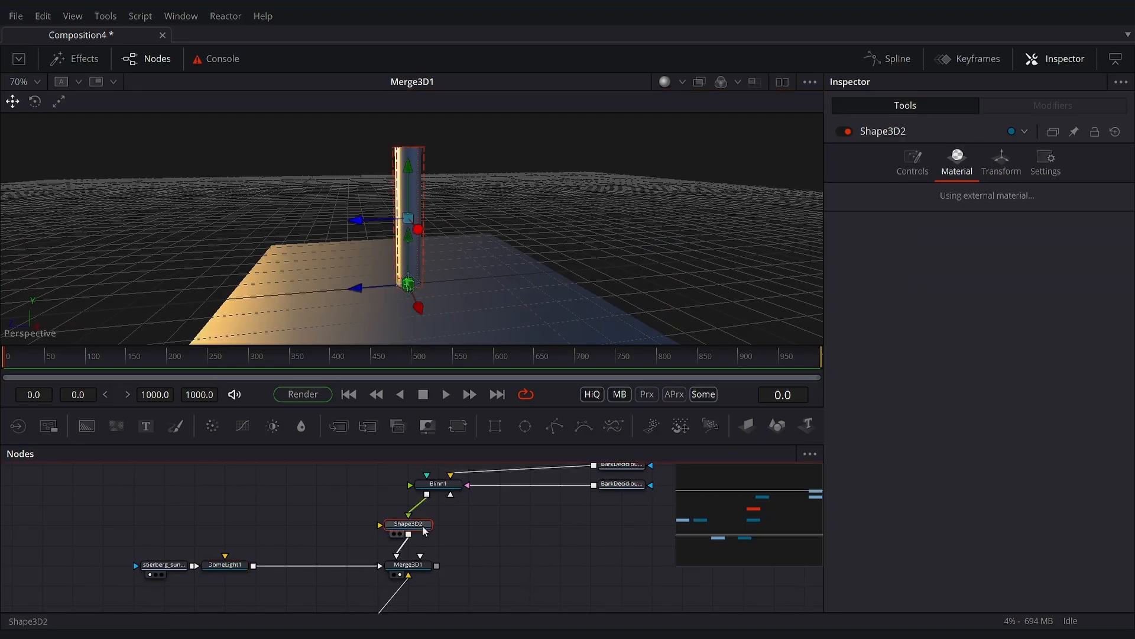
{"action": "left_click", "coordinate": [440, 484]}
{"action": "left_click", "coordinate": [840, 330]}
{"action": "left_click_drag", "start_coordinate": [1036, 423], "coordinate": [942, 424]}
{"action": "scroll", "coordinate": [595, 233], "scroll_direction": "up", "scroll_amount": 3}
{"action": "scroll", "coordinate": [595, 232], "scroll_direction": "down", "scroll_amount": 3}
{"action": "left_click_drag", "start_coordinate": [580, 172], "coordinate": [423, 283]}
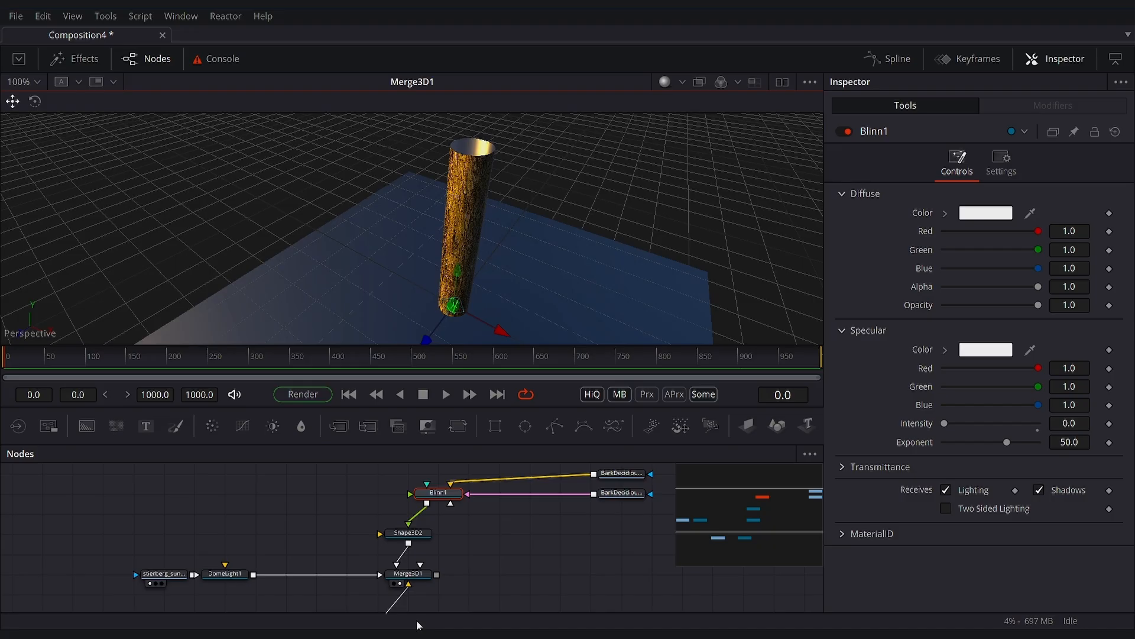
- Lower the specular intensity of the Shape3D1 ground plane's material to about 0.094
{"action": "scroll", "coordinate": [406, 566], "scroll_direction": "down", "scroll_amount": 5}
{"action": "left_click", "coordinate": [386, 501]}
{"action": "left_click", "coordinate": [957, 158]}
{"action": "left_click", "coordinate": [868, 329]}
{"action": "left_click_drag", "start_coordinate": [1038, 423], "coordinate": [954, 431]}
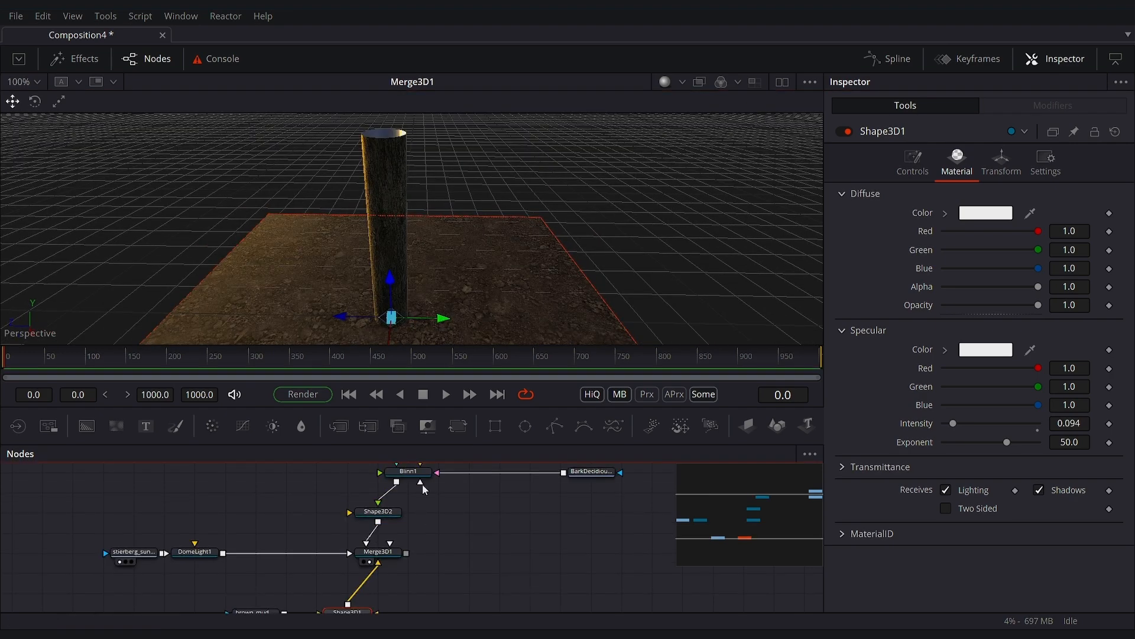
- Rotate DomeLight1 around the Y axis to about -279.1 degrees to change the light direction on the trunk
{"action": "left_click", "coordinate": [195, 552]}
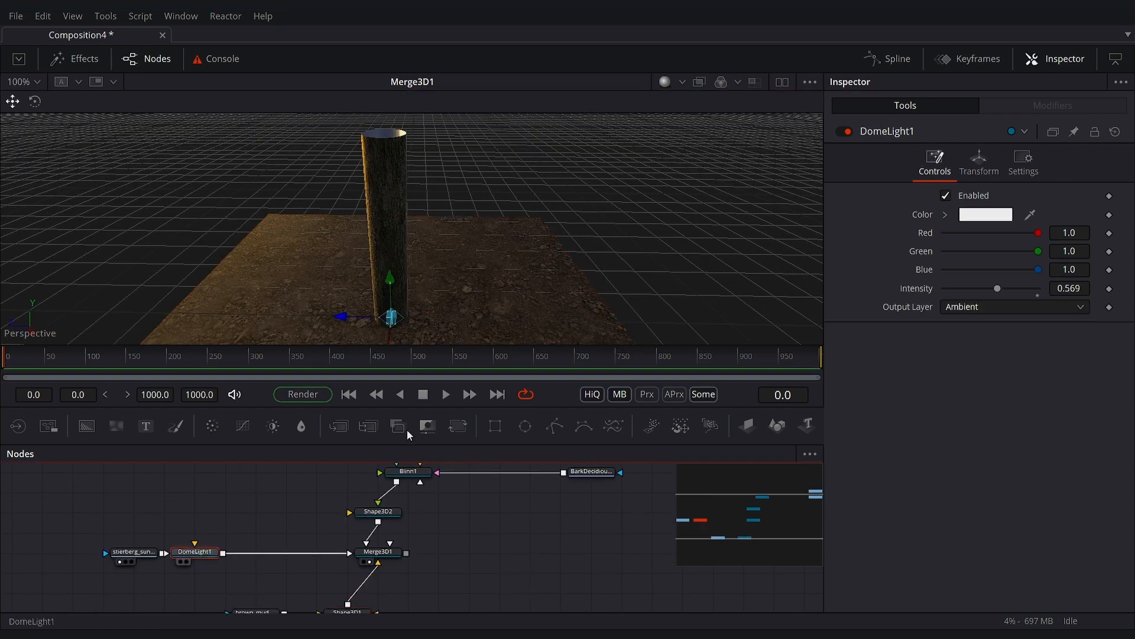
{"action": "left_click", "coordinate": [979, 159]}
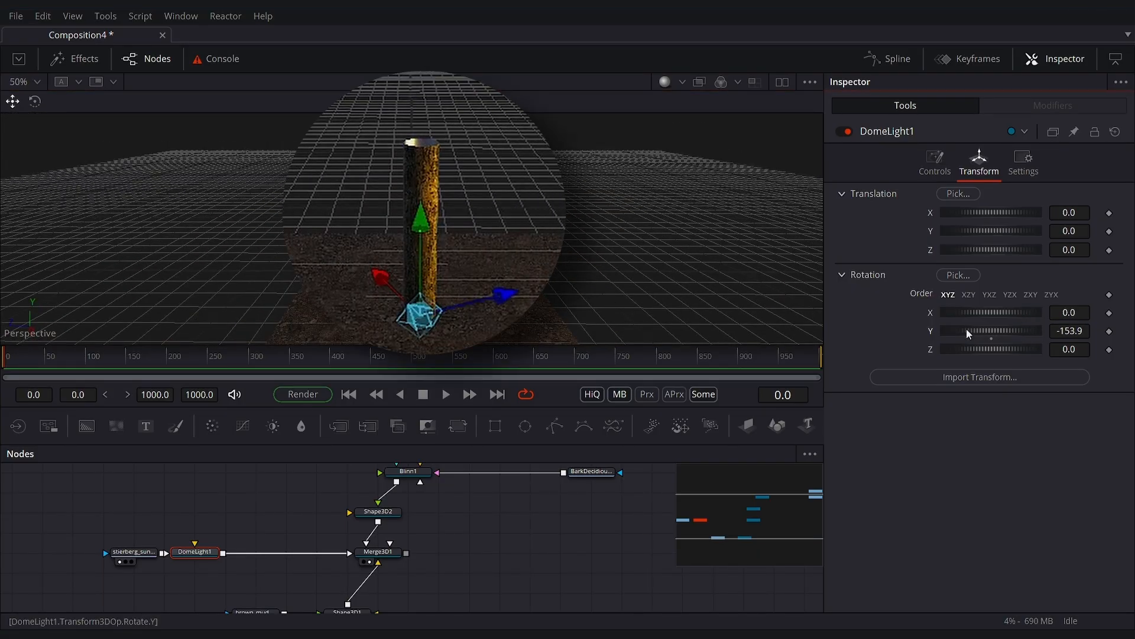
{"action": "left_click_drag", "start_coordinate": [967, 335], "coordinate": [815, 331]}
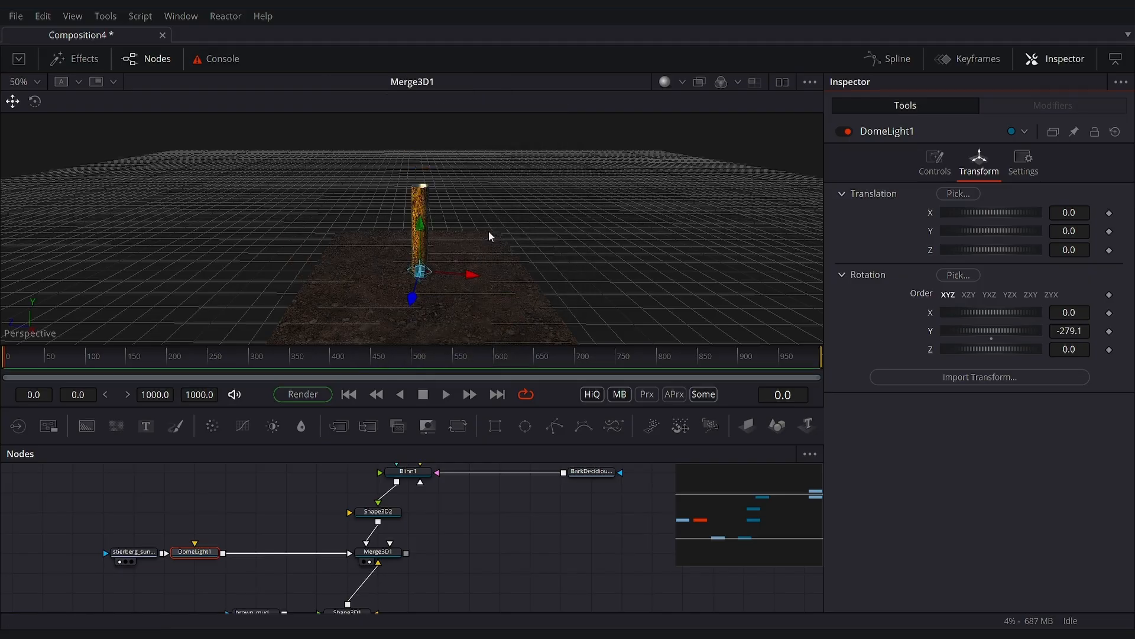
{"action": "scroll", "coordinate": [95, 544], "scroll_direction": "up", "scroll_amount": 6}
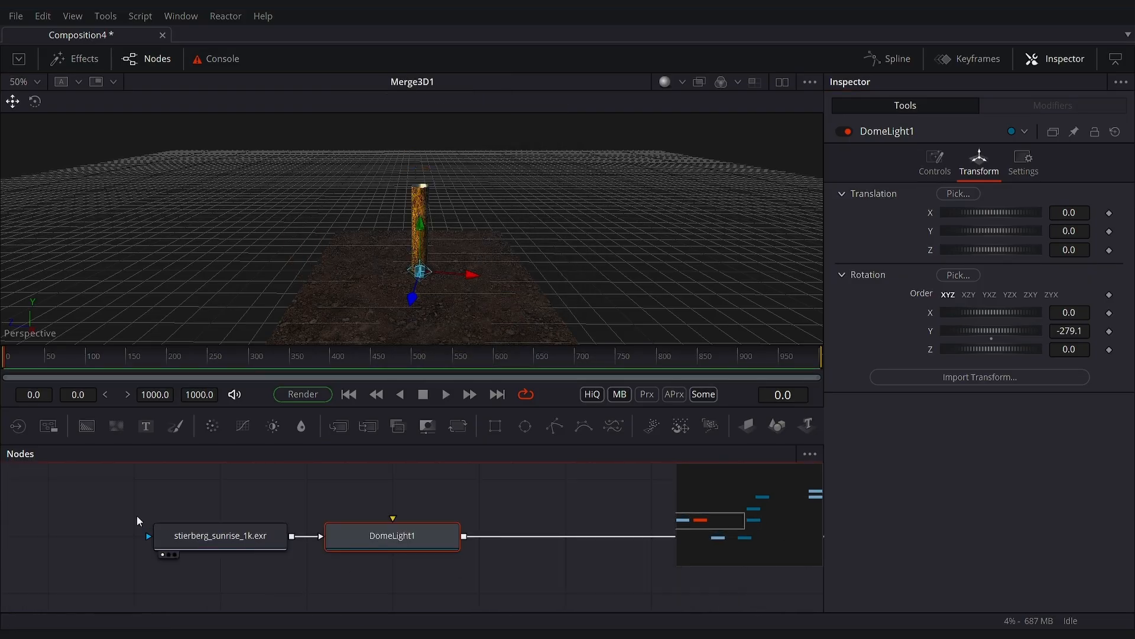